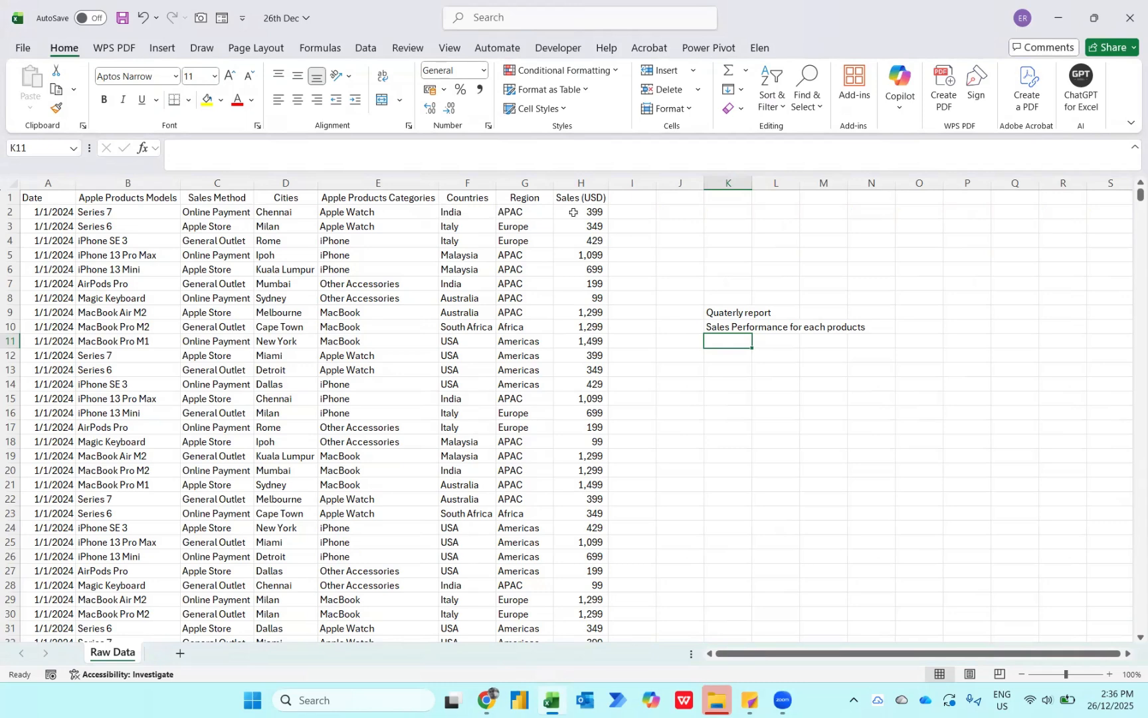
key("Up")
key("Up")
key("Left")
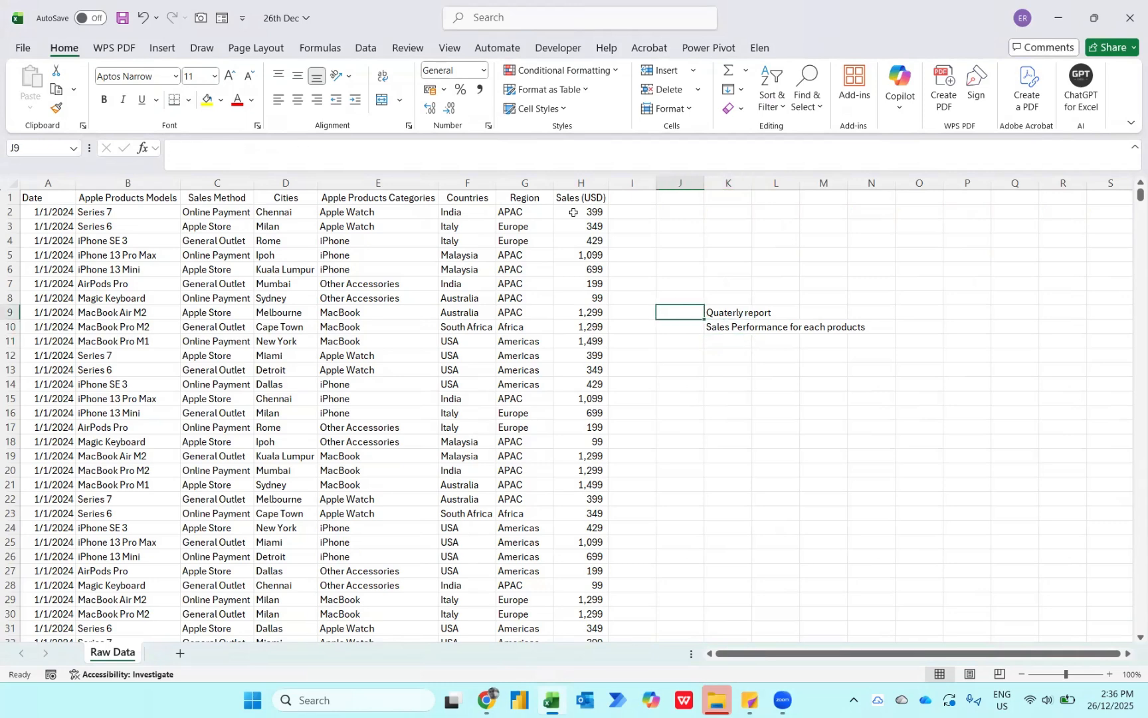
- Create a PivotTable from the entire Raw Data range, placed on a new worksheet
left_click(354, 226)
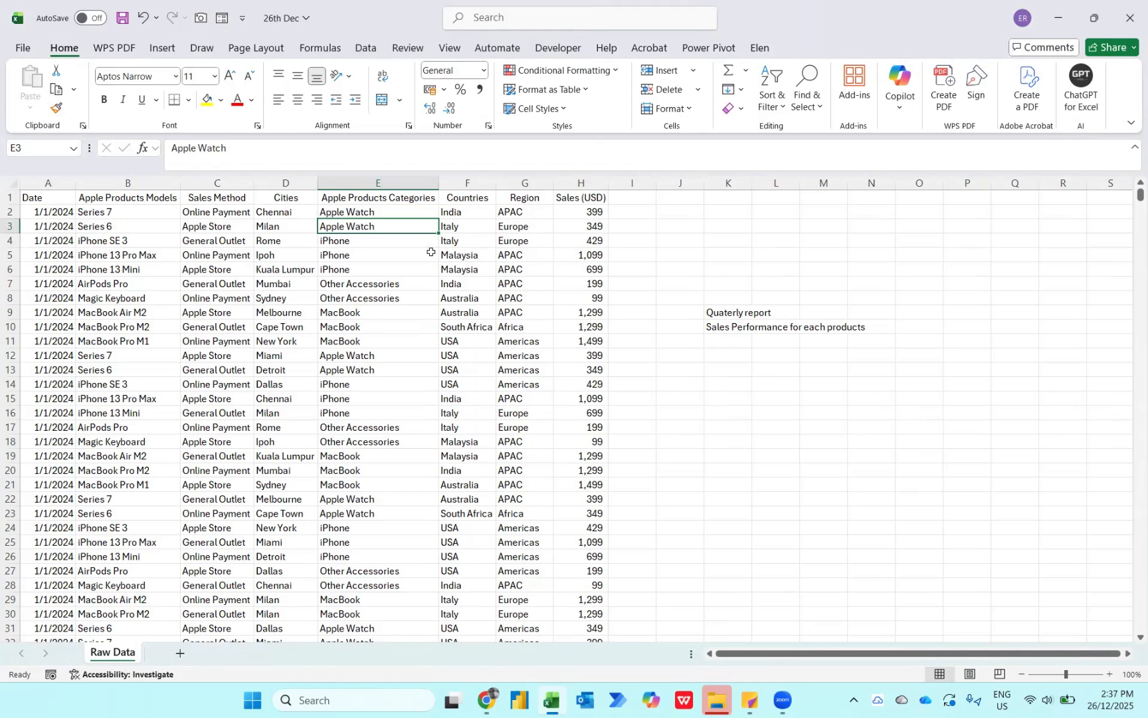
key("ctrl+a")
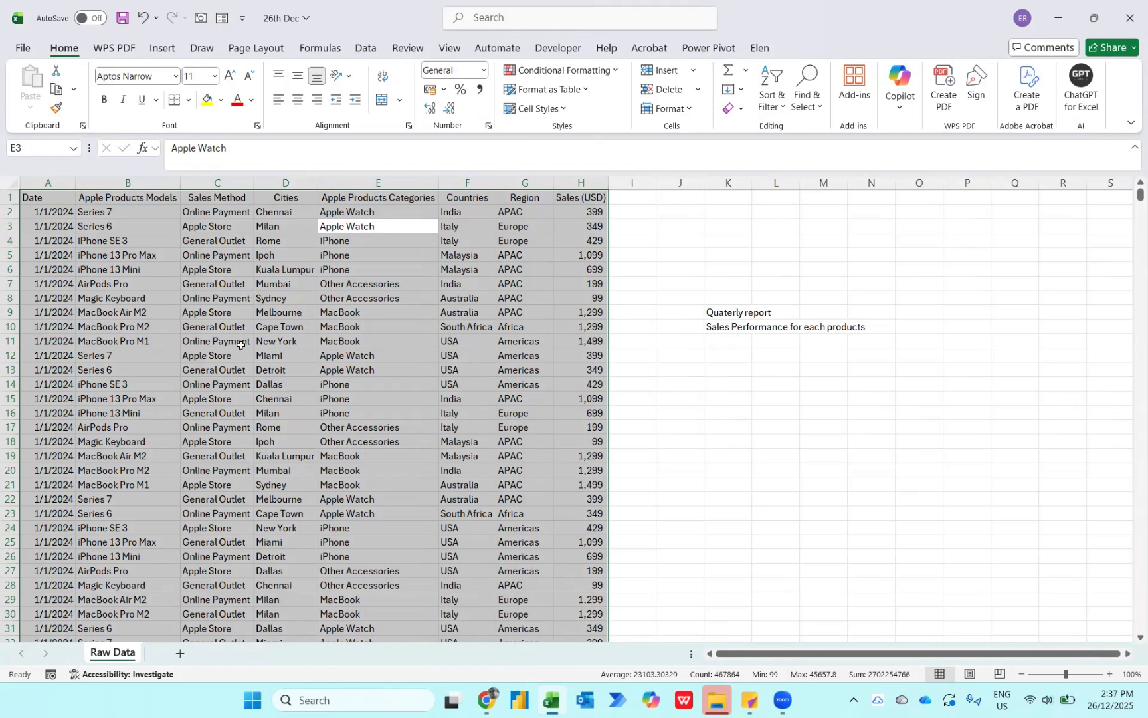
left_click(163, 49)
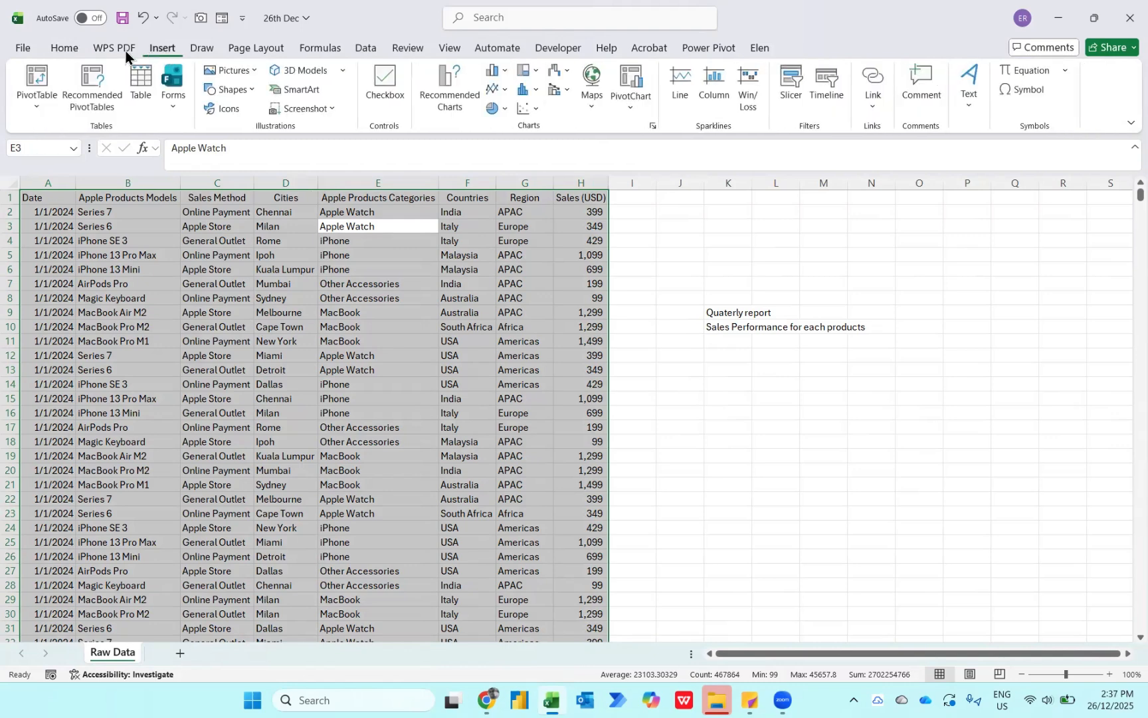
left_click(43, 73)
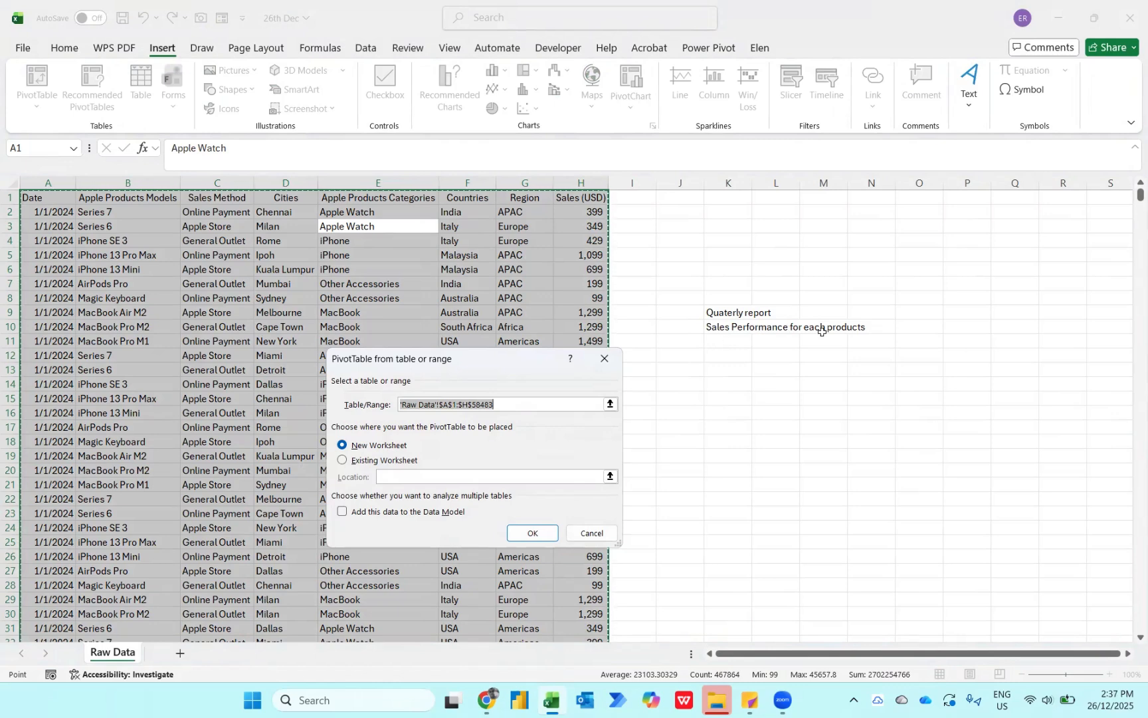
left_click(529, 528)
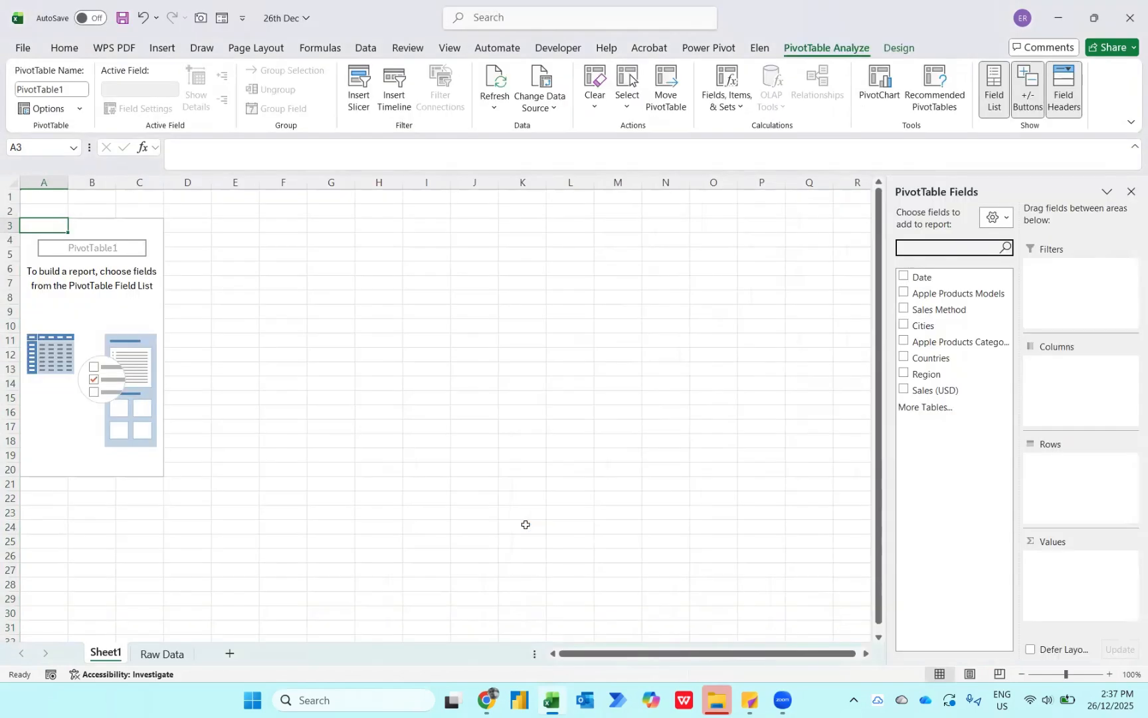
- Summarize Sales (USD) by Apple Products Categories in the PivotTable and sort the sales from largest to smallest
left_click(903, 343)
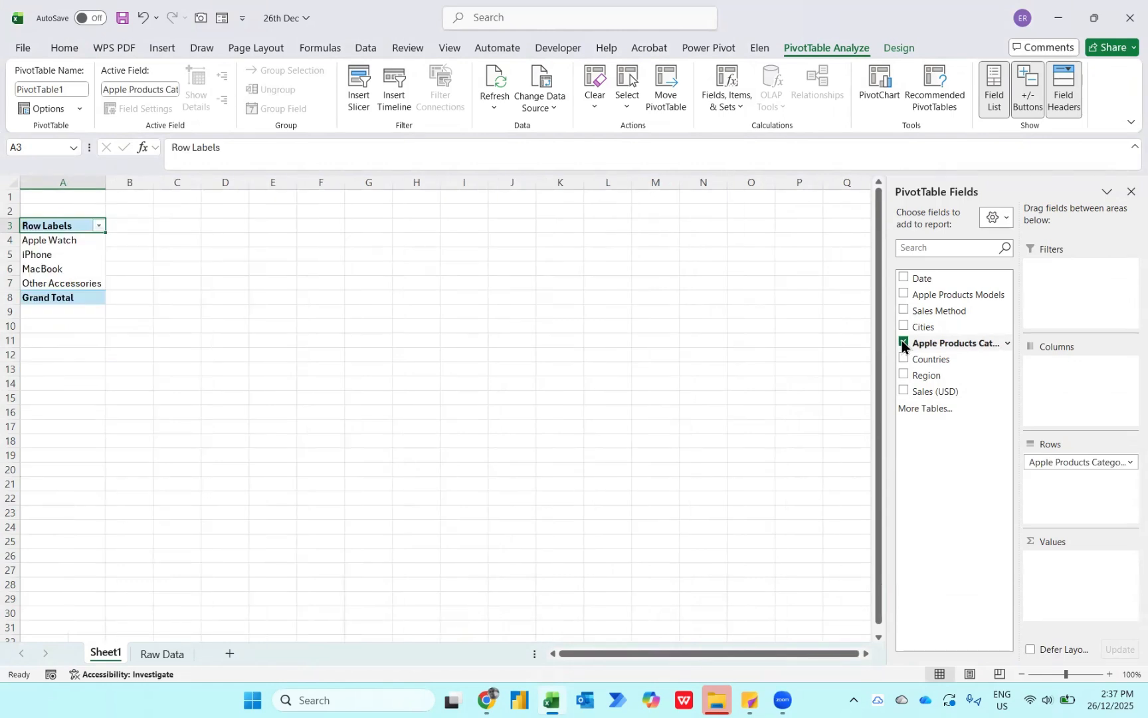
left_click(903, 393)
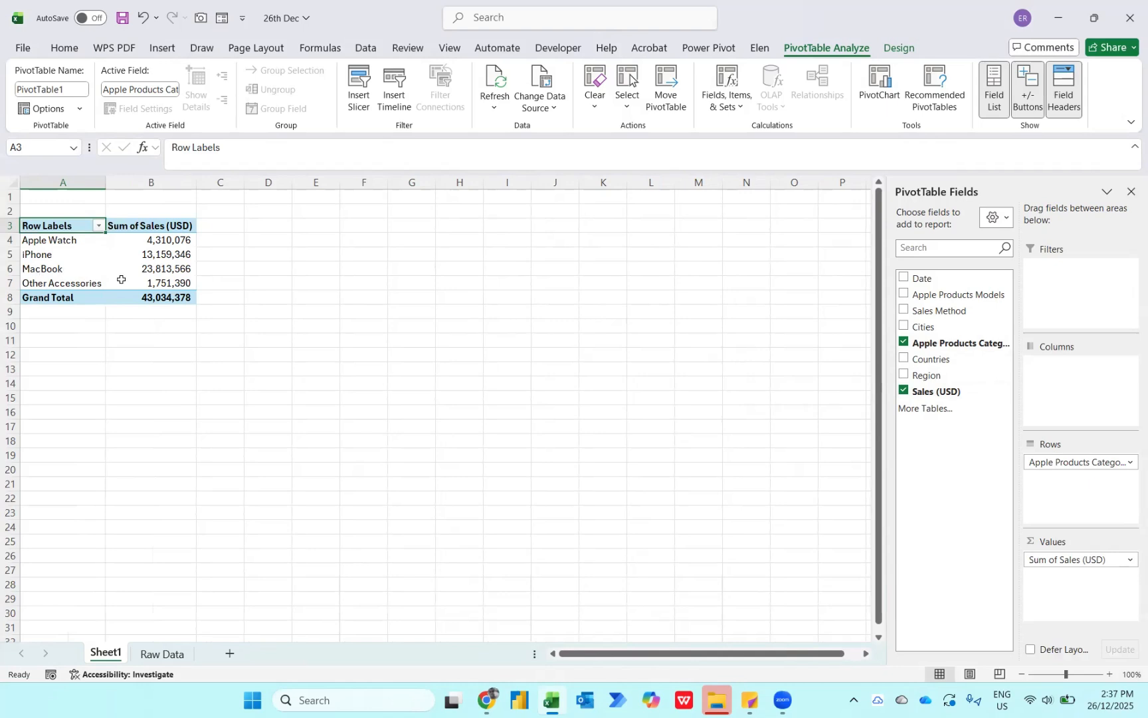
mouse_move(121, 280)
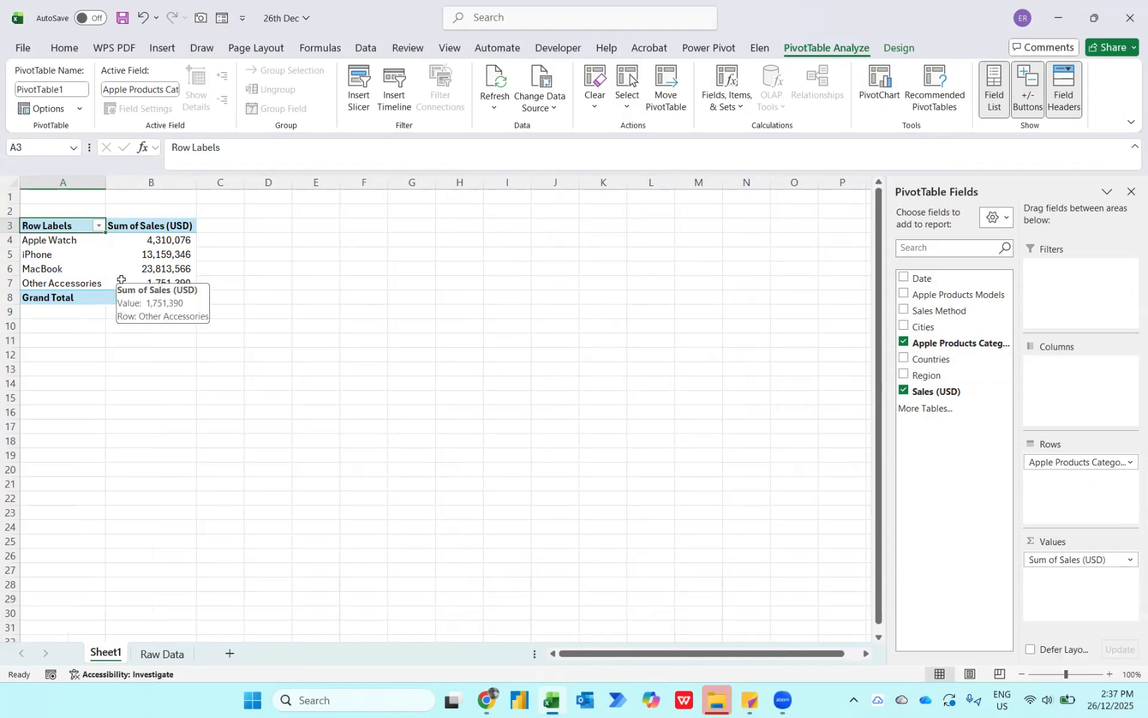
right_click(163, 241)
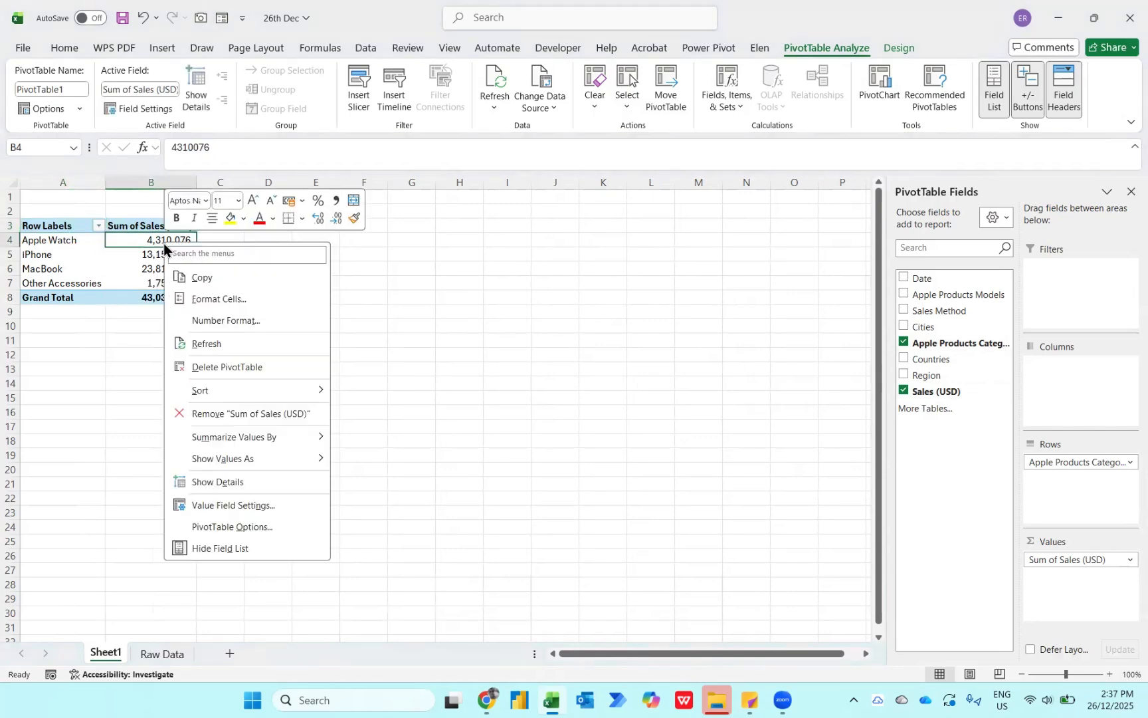
mouse_move(222, 397)
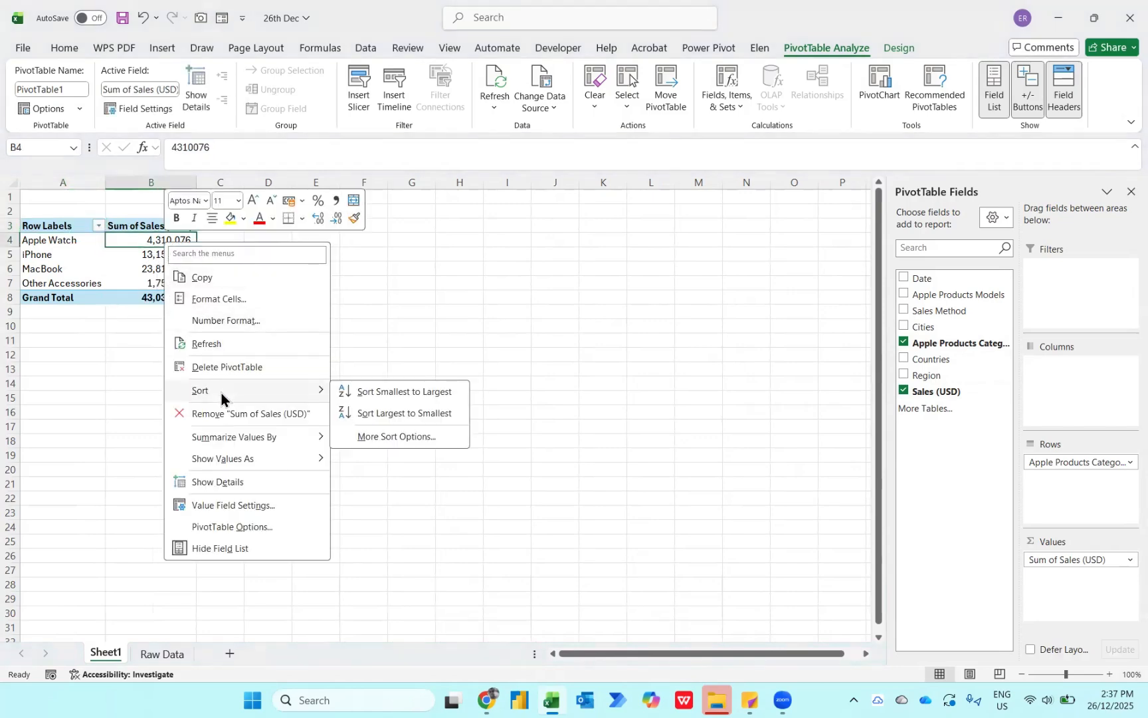
left_click(363, 413)
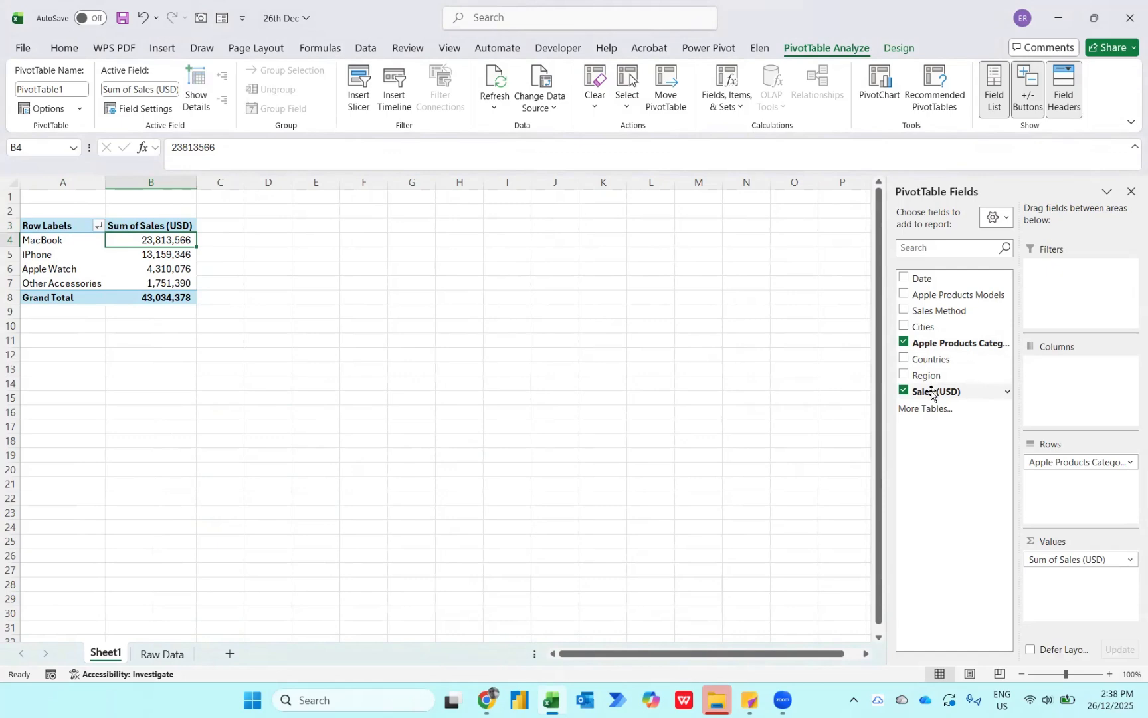
- Add Sales (USD) to the PivotTable values a second time and show that column as % of Grand Total
left_click_drag(931, 393, 1063, 588)
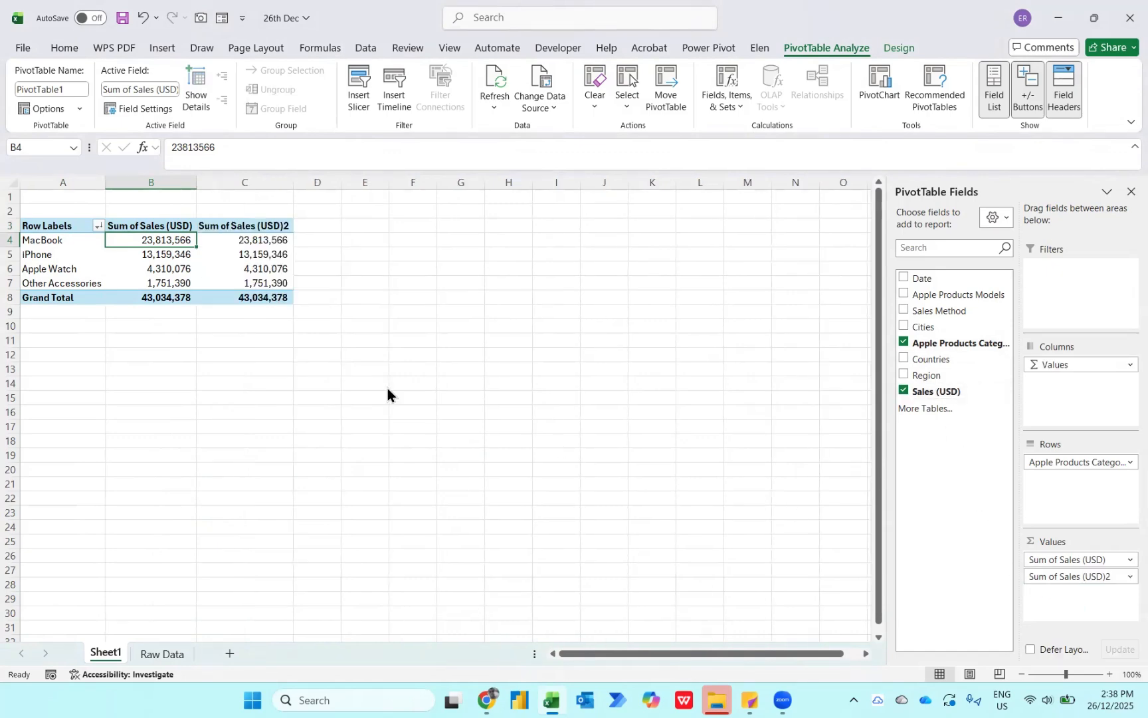
right_click(262, 243)
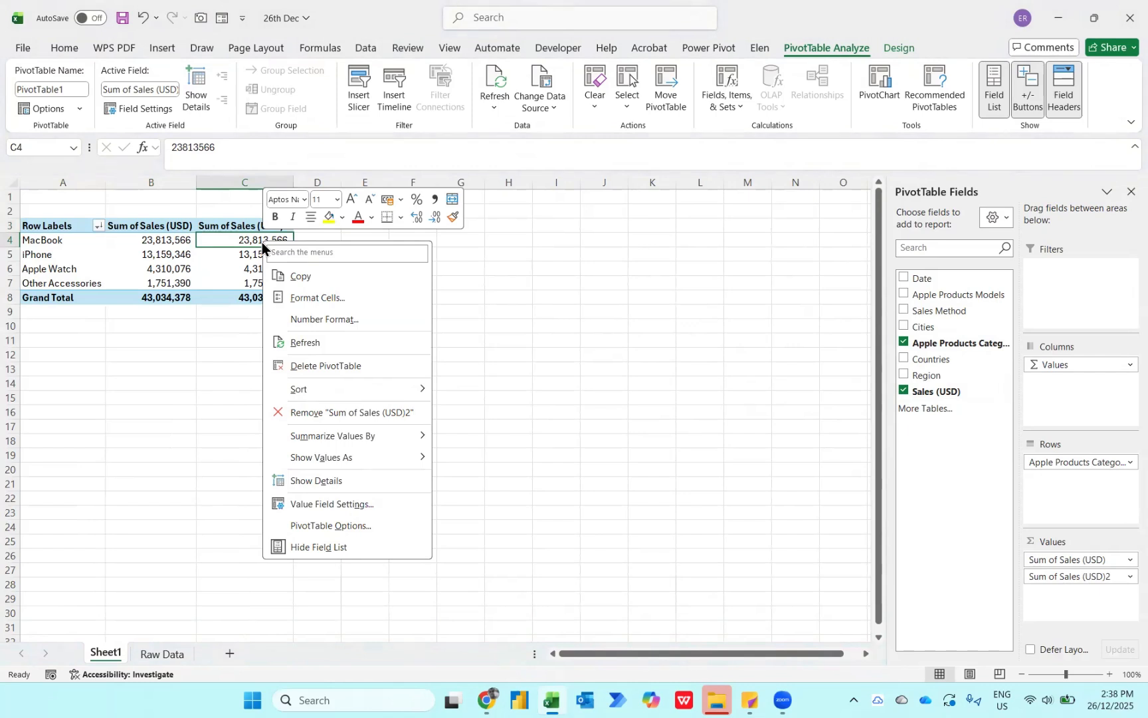
mouse_move(314, 456)
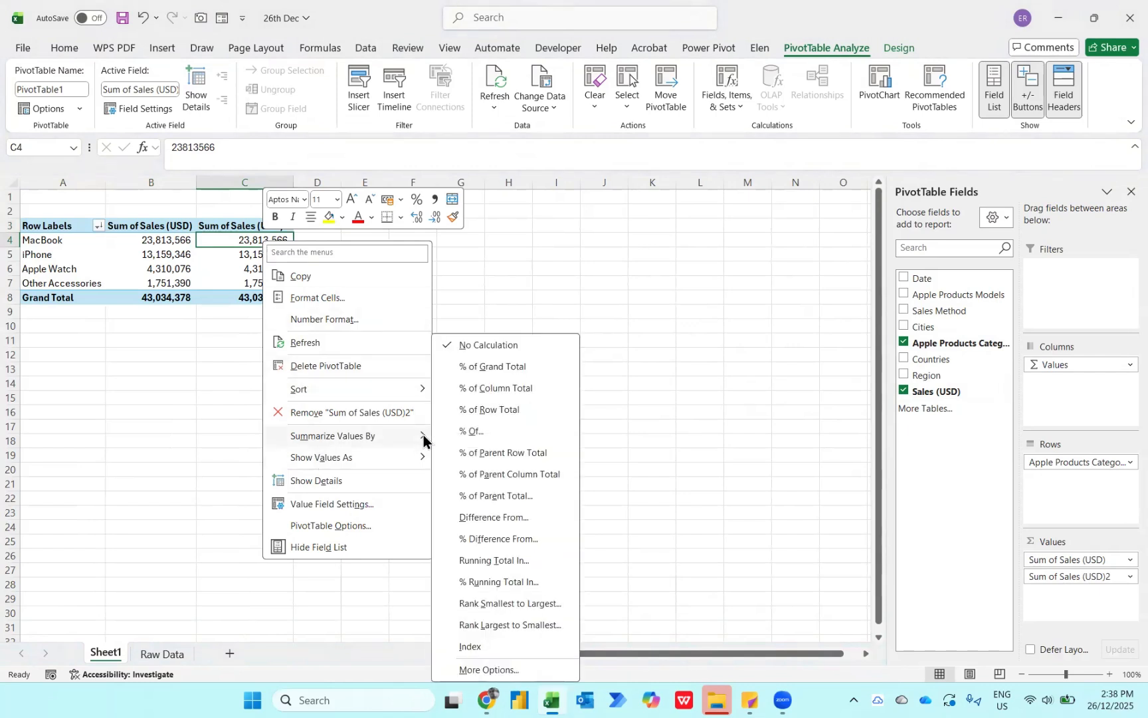
left_click(499, 369)
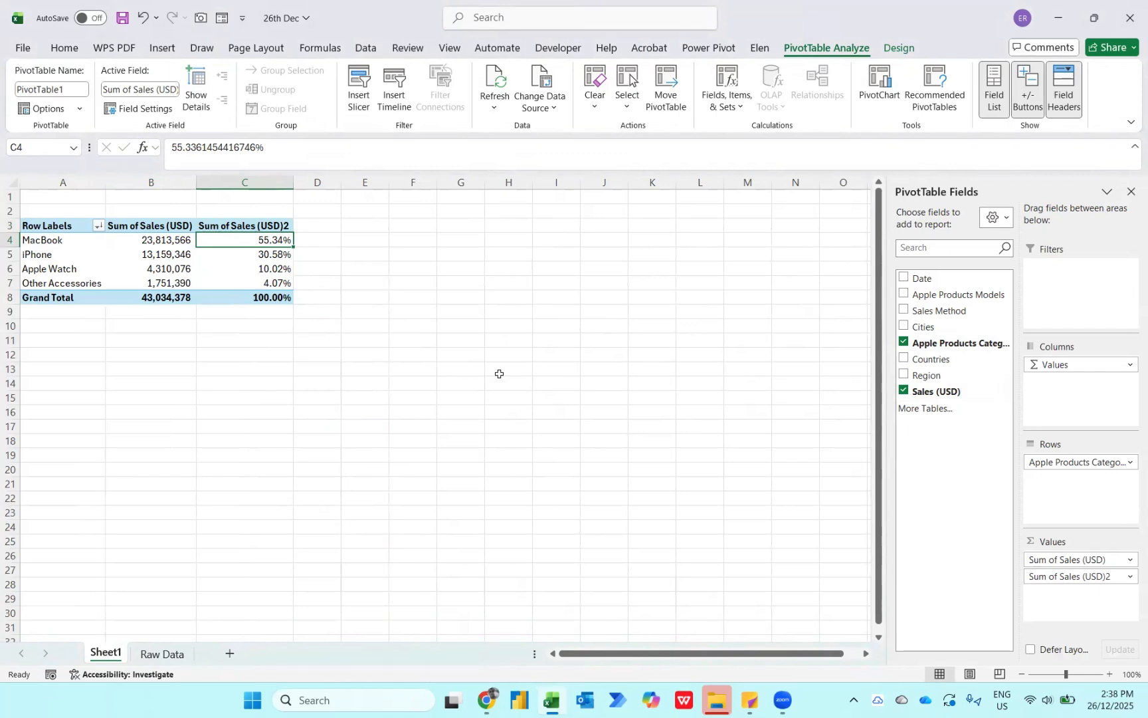
- Examine the sales and percentage share of MacBook, and check the combined share of MacBook and iPhone
key("Left")
key("Left")
key("Right")
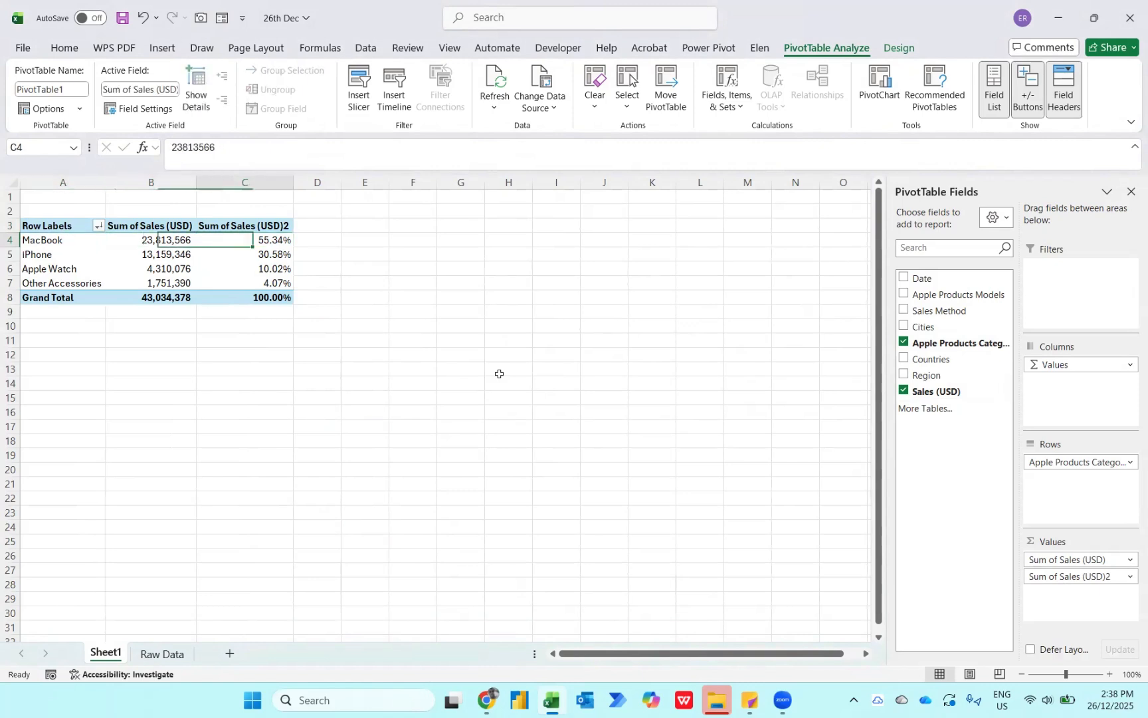
key("Right")
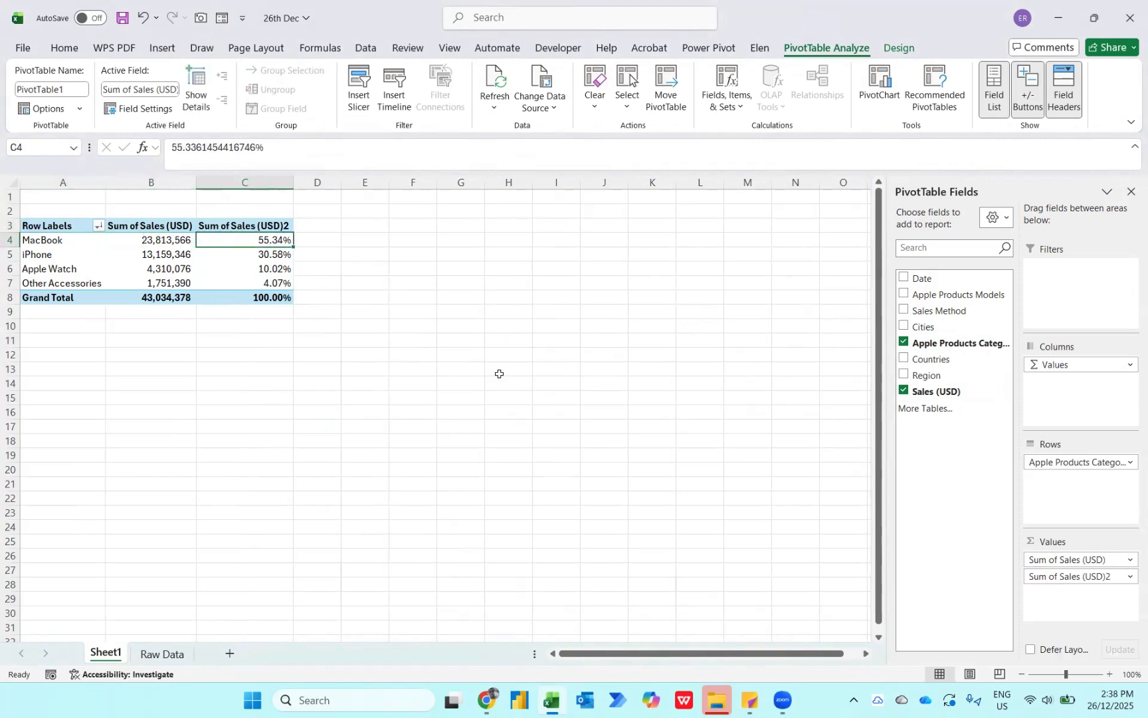
key("Left")
key("Left")
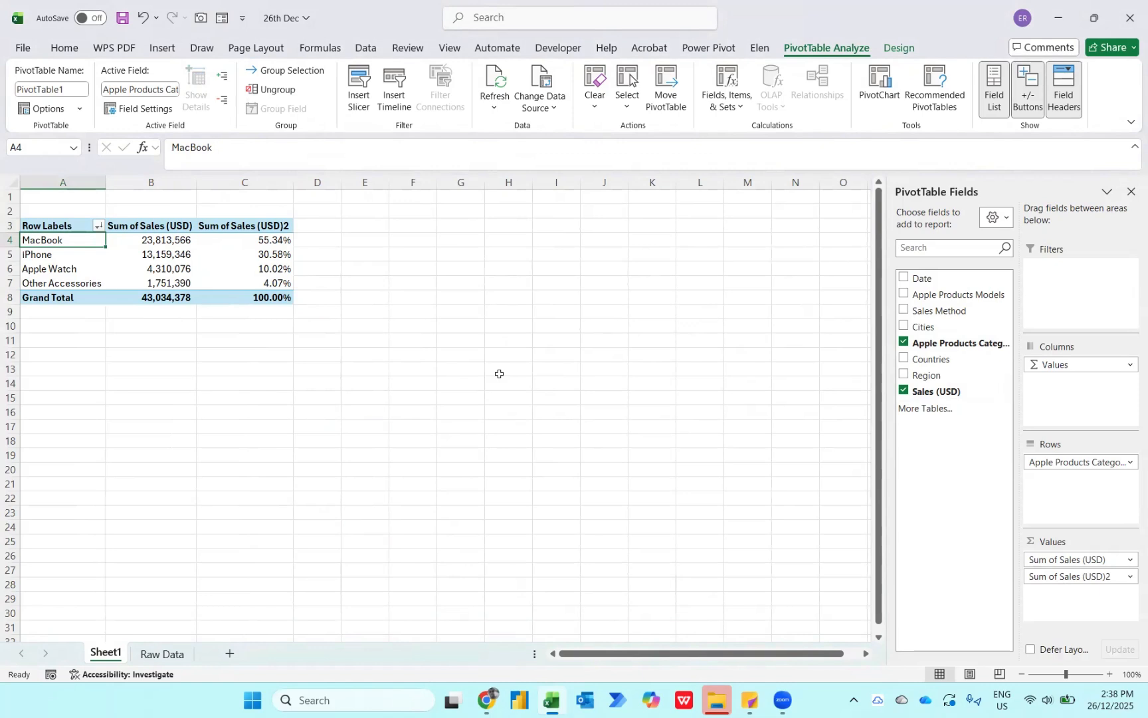
key("Right")
key("Right")
key("shift+Down")
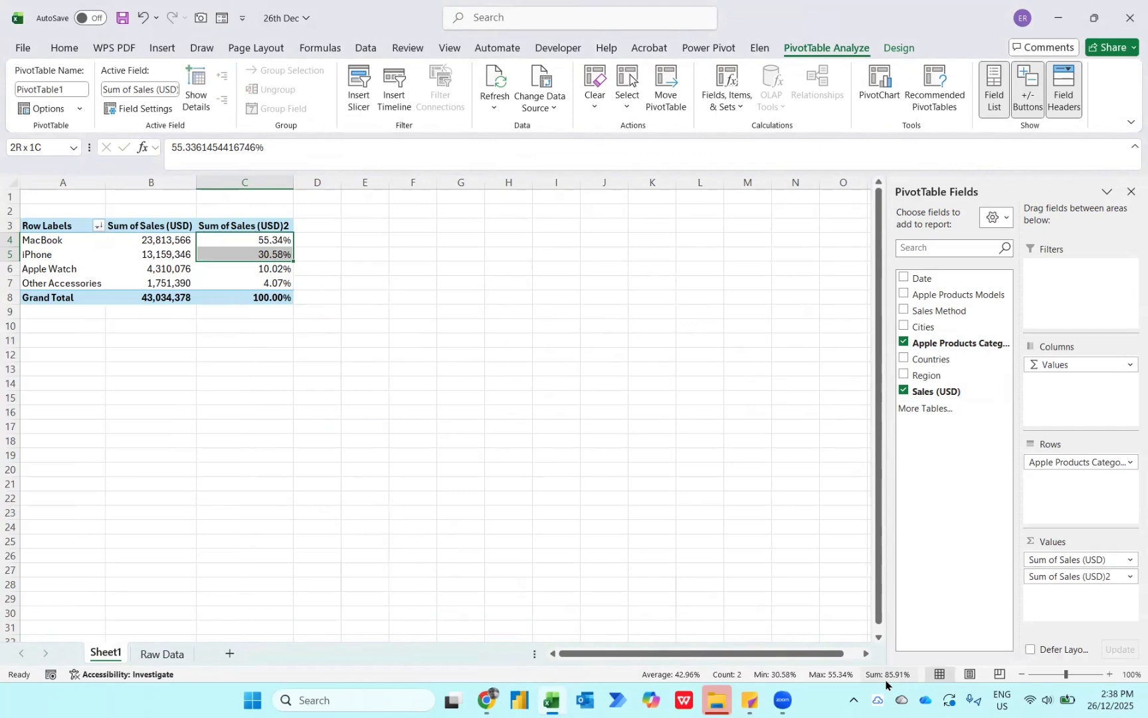
- Copy the whole category PivotTable and paste the duplicate at cell G3
key("ctrl+a")
key("ctrl+c")
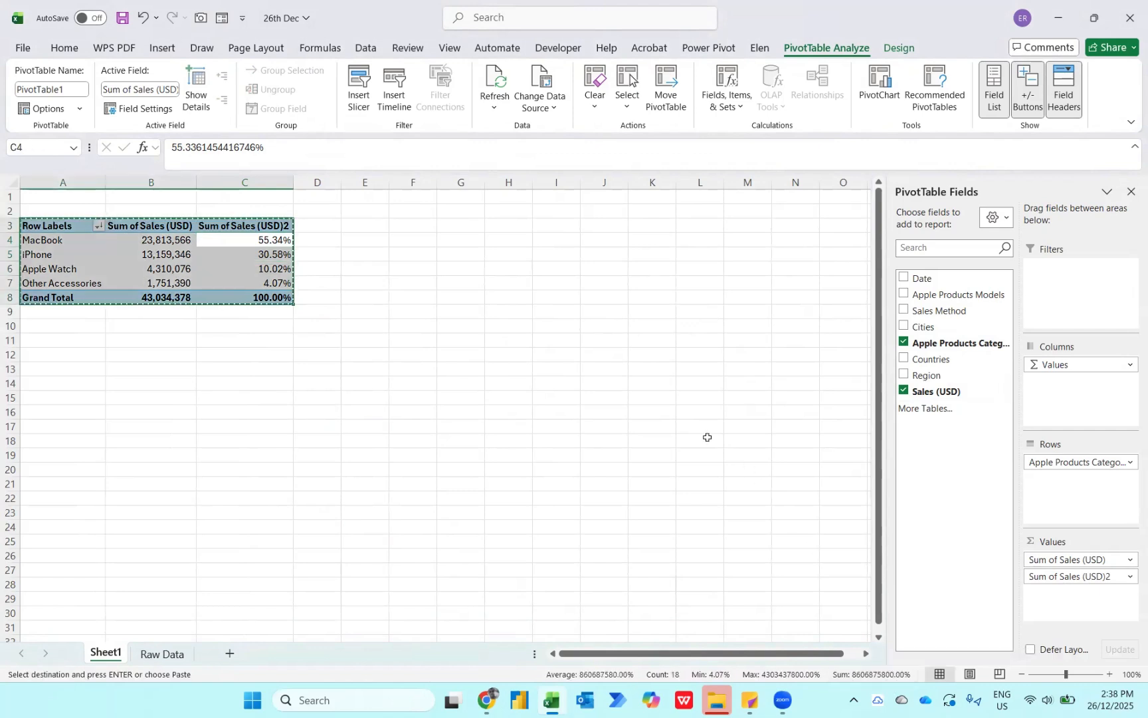
key("ctrl+a")
left_click(153, 231)
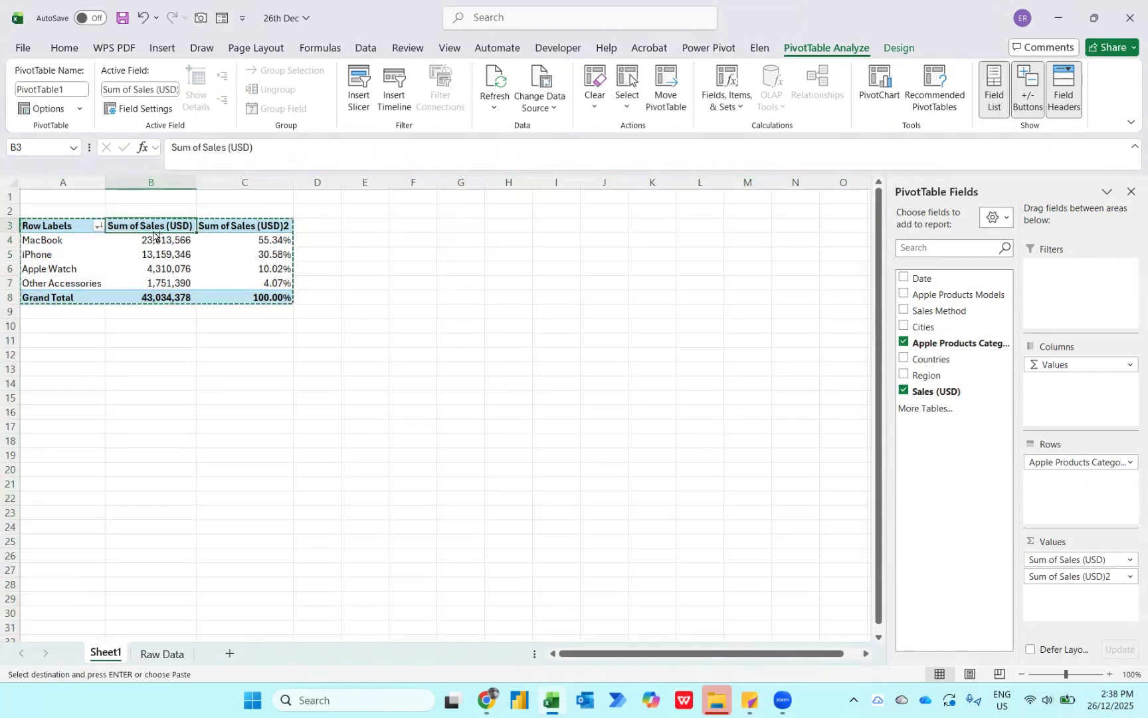
key("ctrl+a")
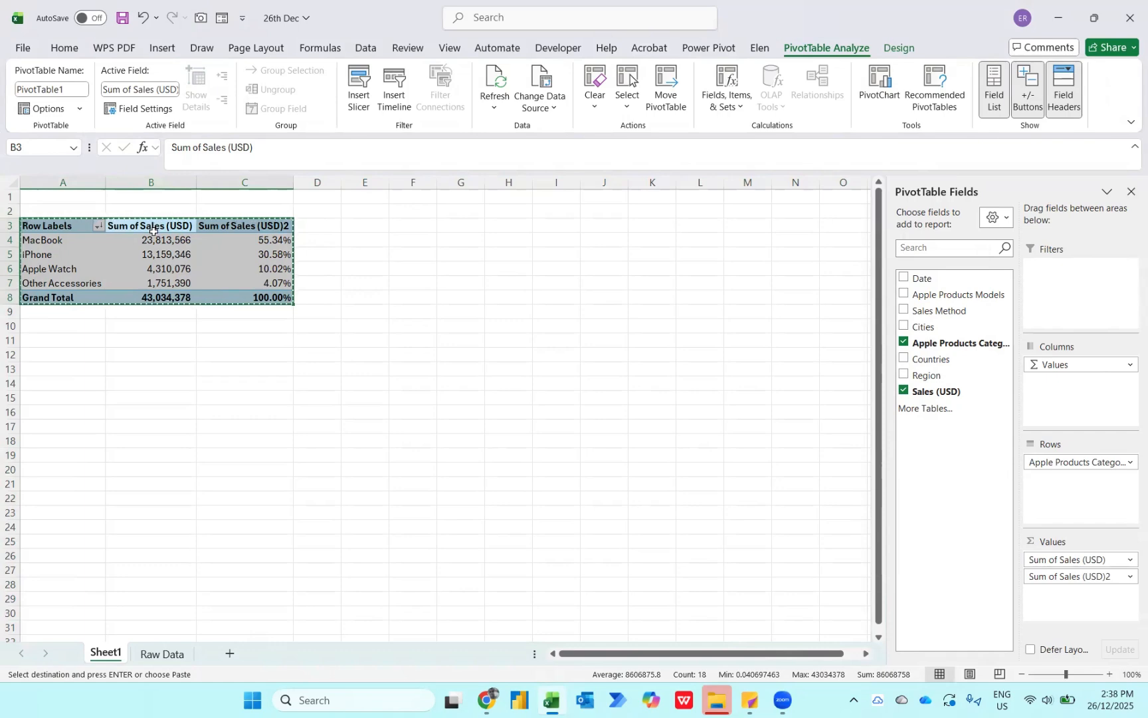
left_click(456, 225)
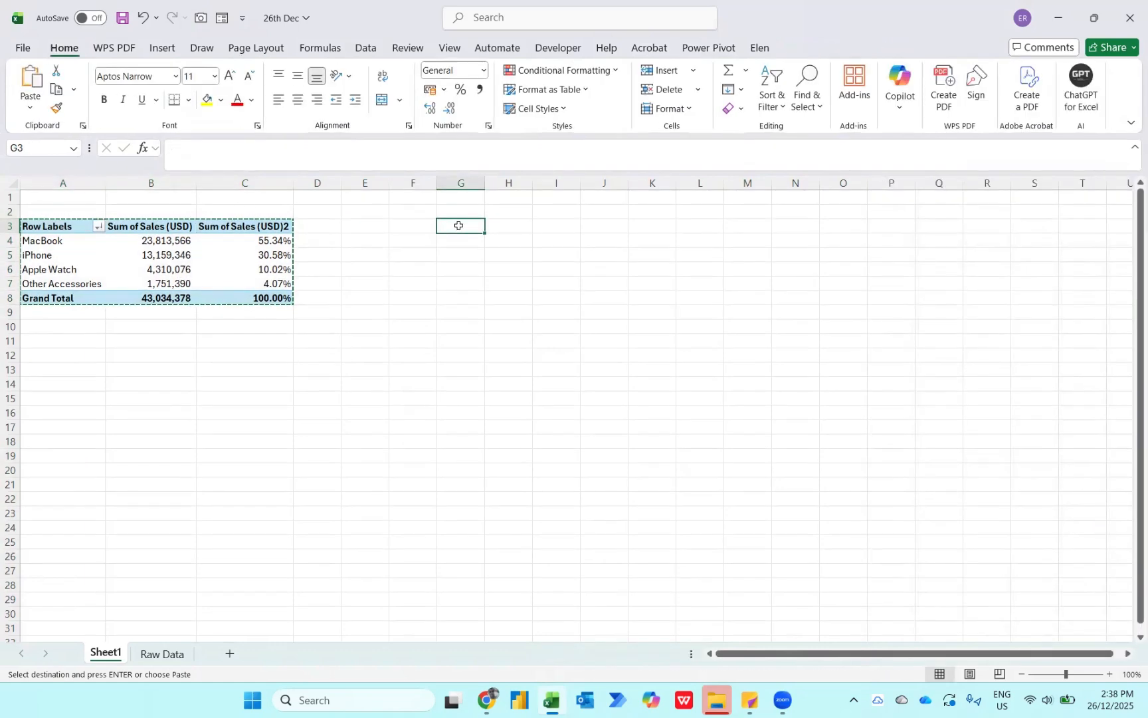
key("ctrl+v")
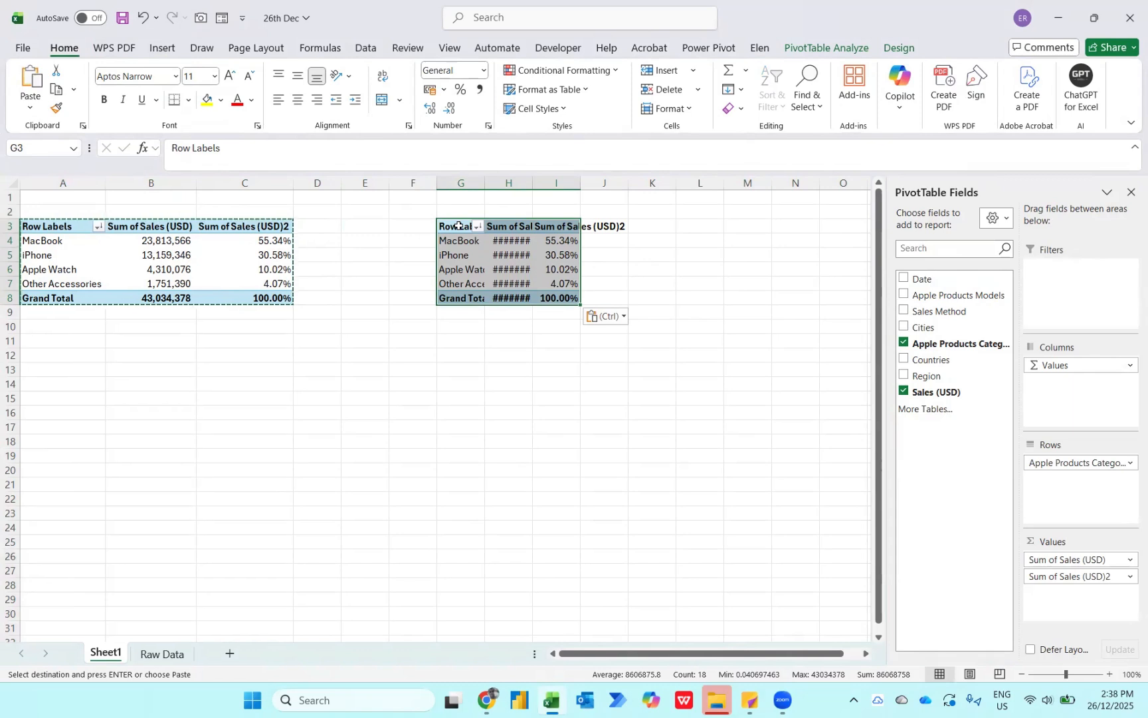
- Replace Apple Products Categories with Date in the copied PivotTable and group the dates by Quarters only
left_click(903, 343)
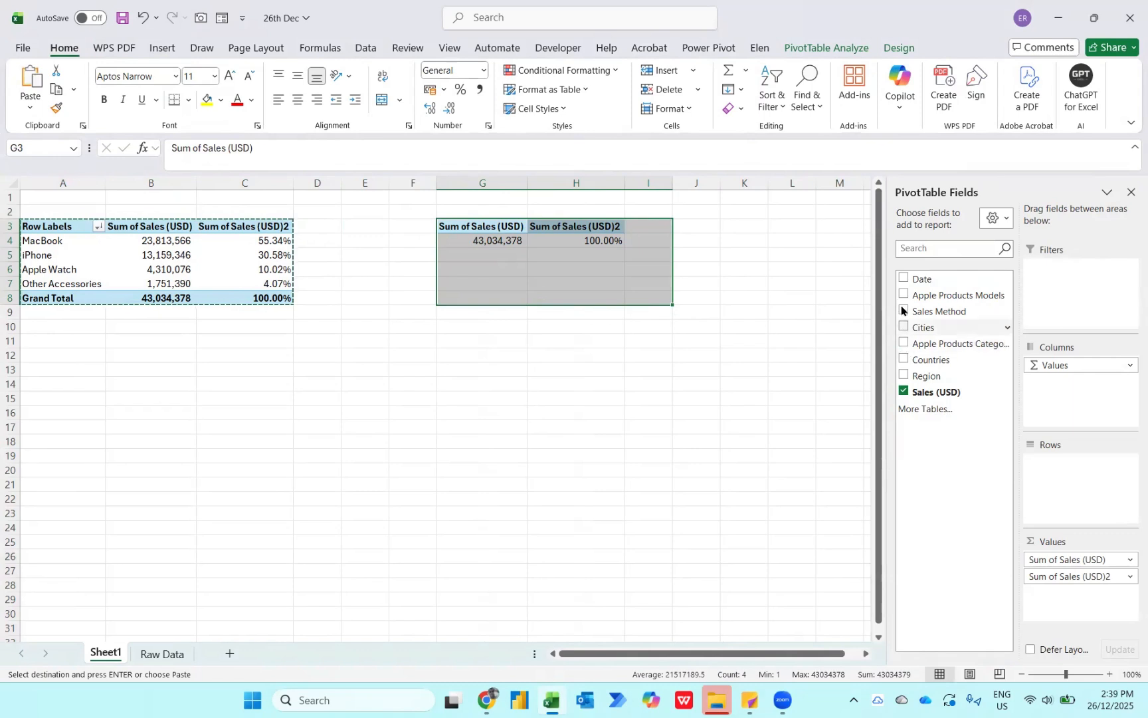
left_click(904, 278)
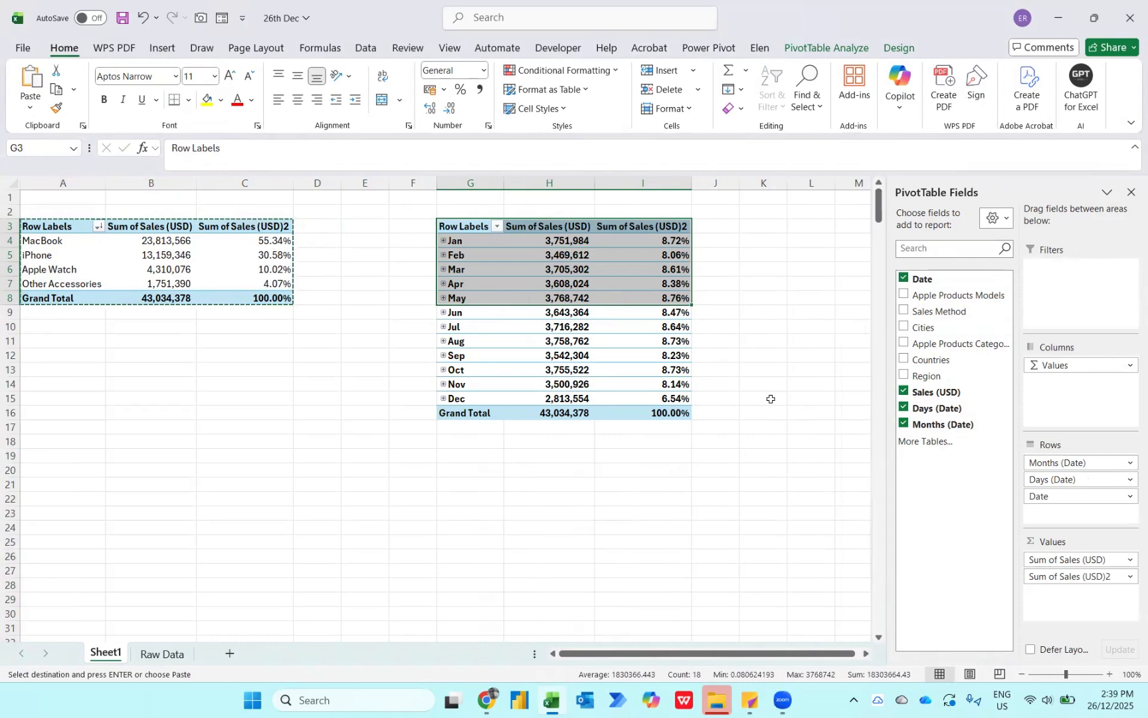
left_click(467, 238)
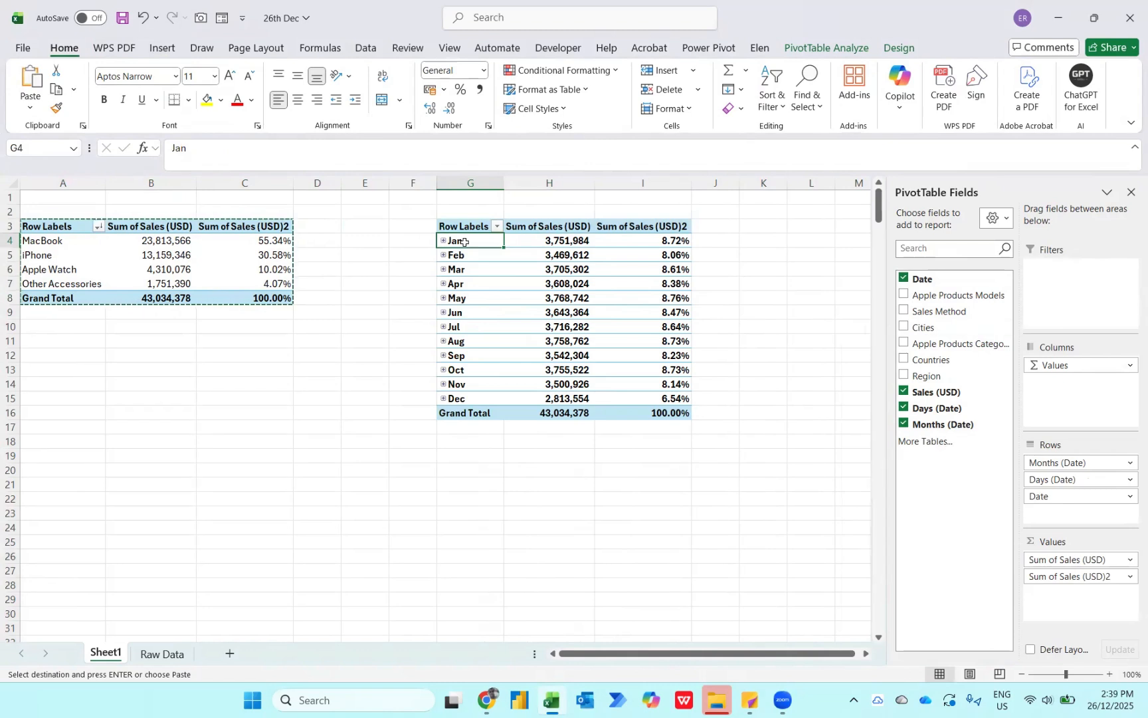
right_click(465, 243)
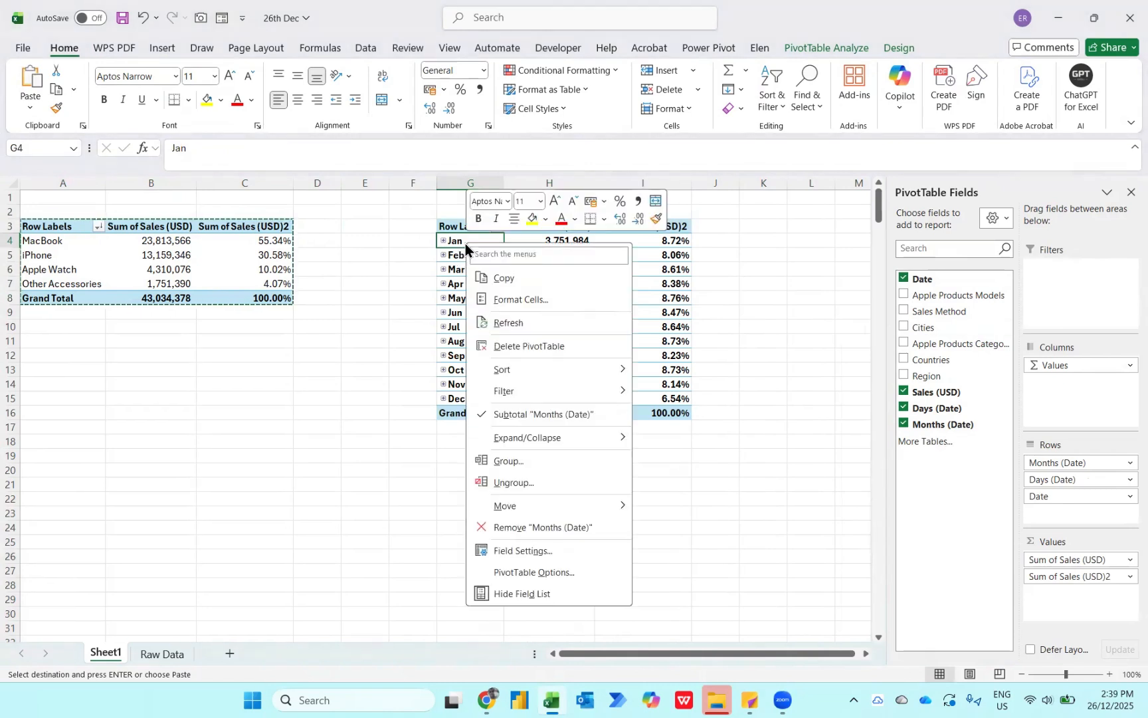
left_click(515, 469)
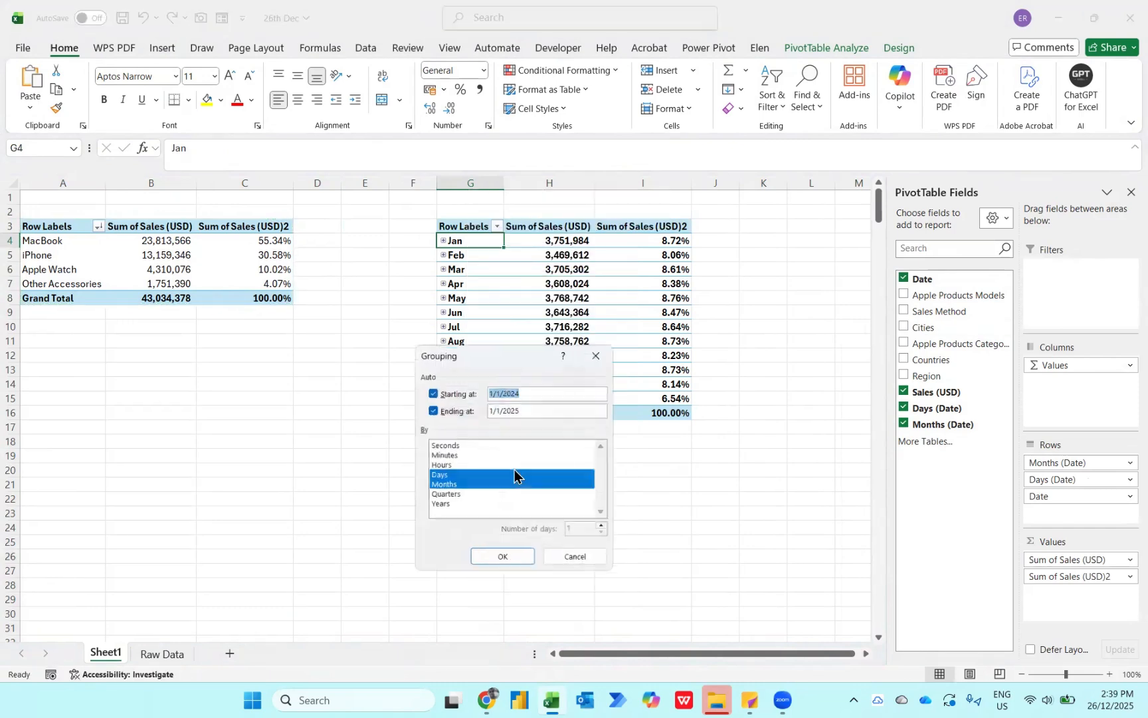
left_click(447, 486)
left_click(435, 475)
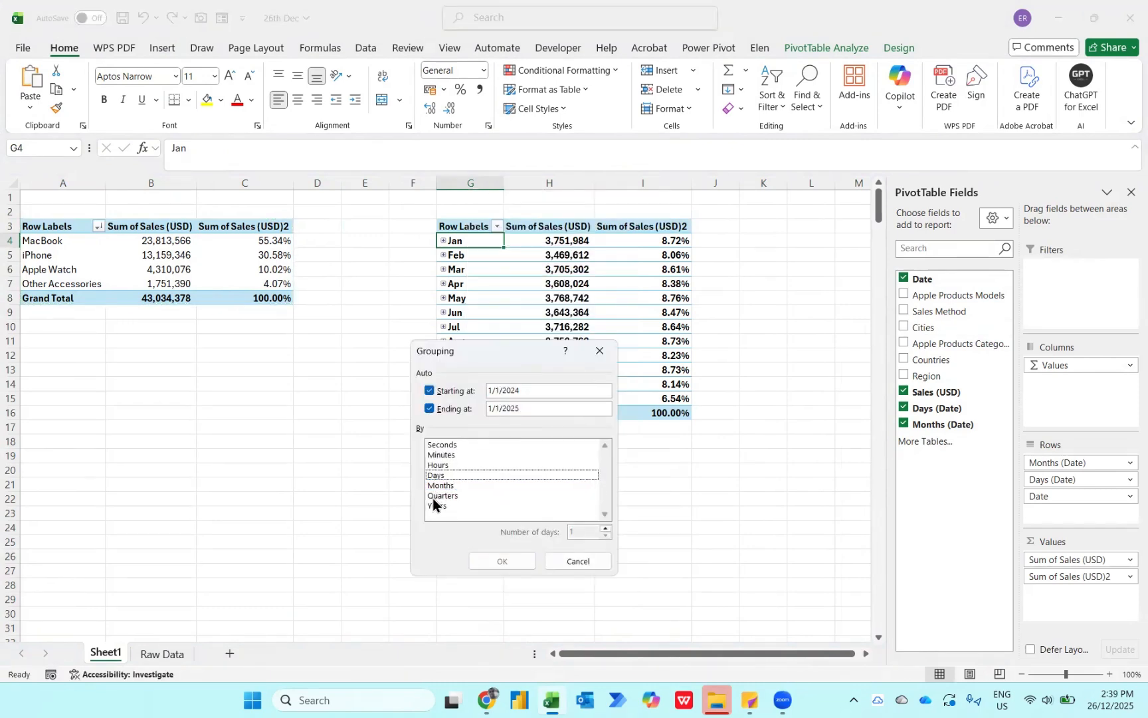
left_click(433, 498)
left_click(489, 559)
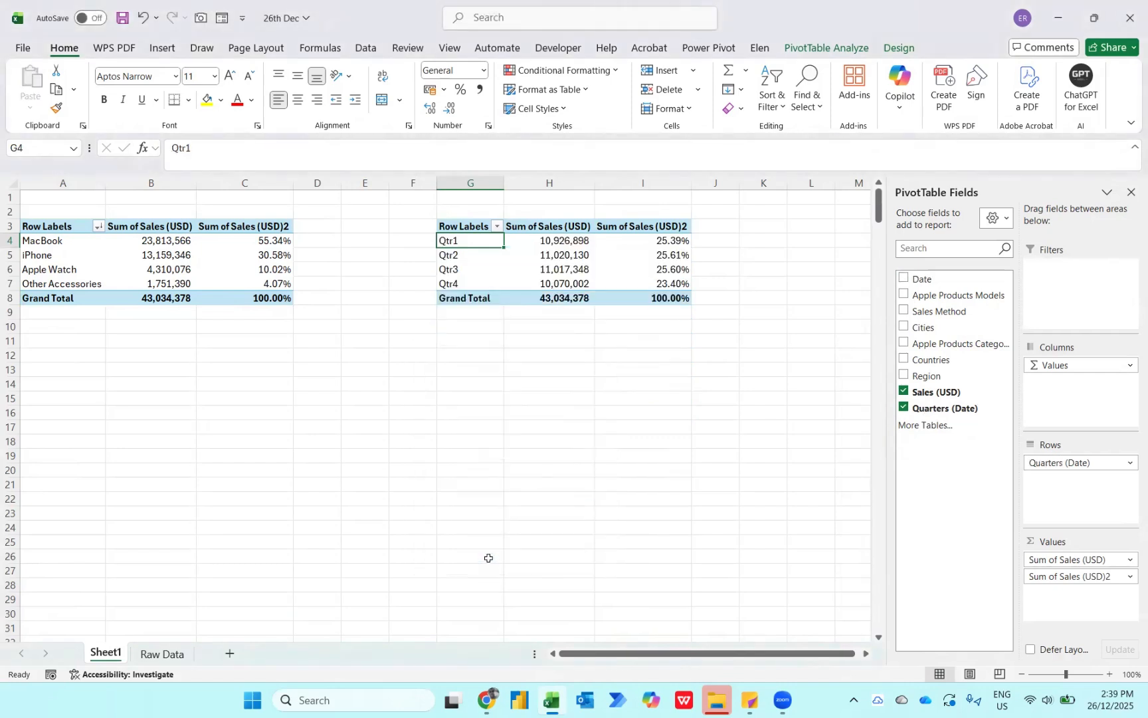
- Add Sales (USD) to the quarterly PivotTable a third time and show the second sales column as Difference From the previous quarter, turning off AutoSort
key("Right")
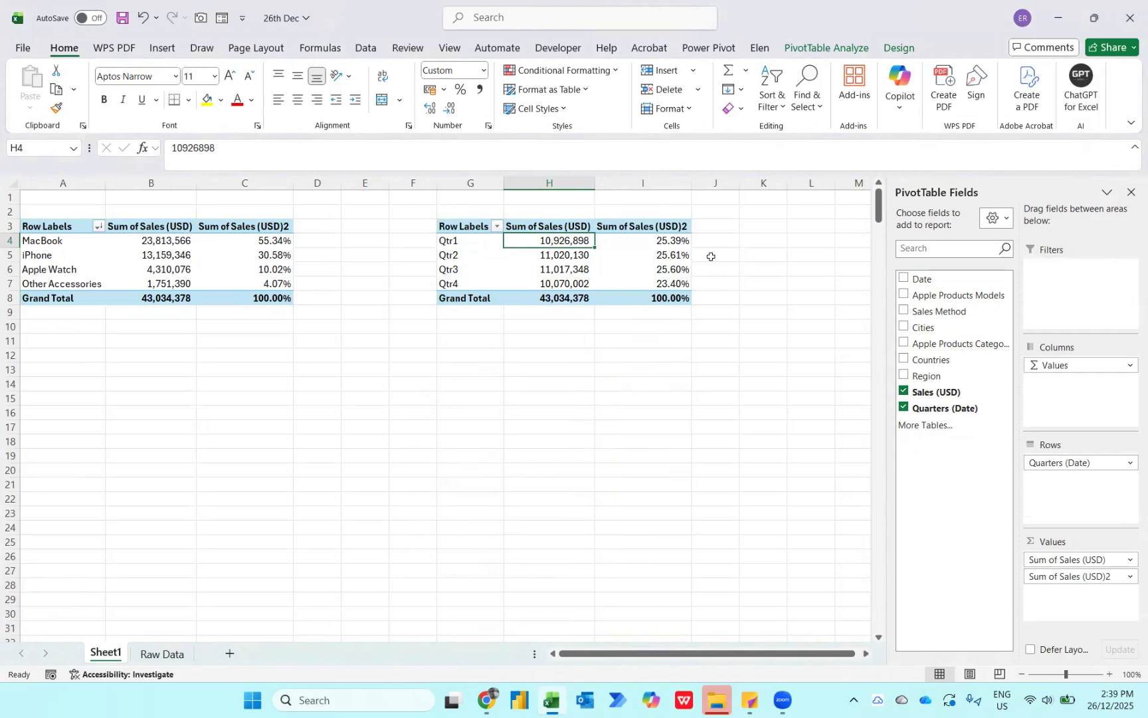
left_click_drag(931, 394, 1077, 588)
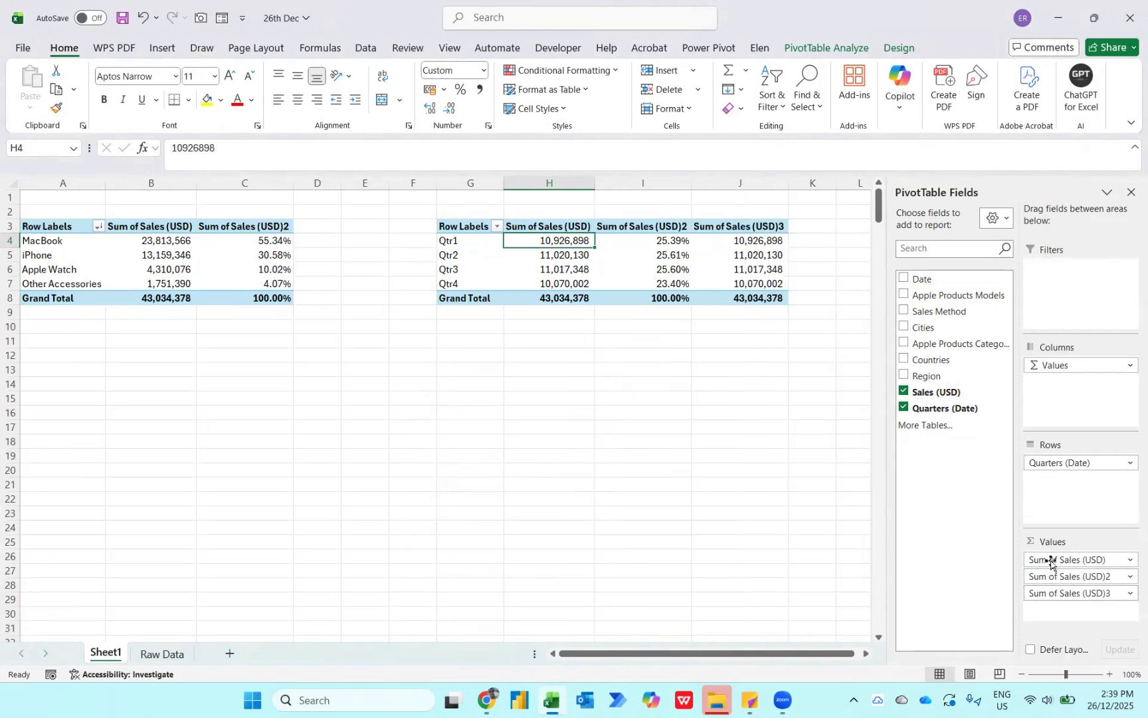
right_click(640, 242)
mouse_move(718, 459)
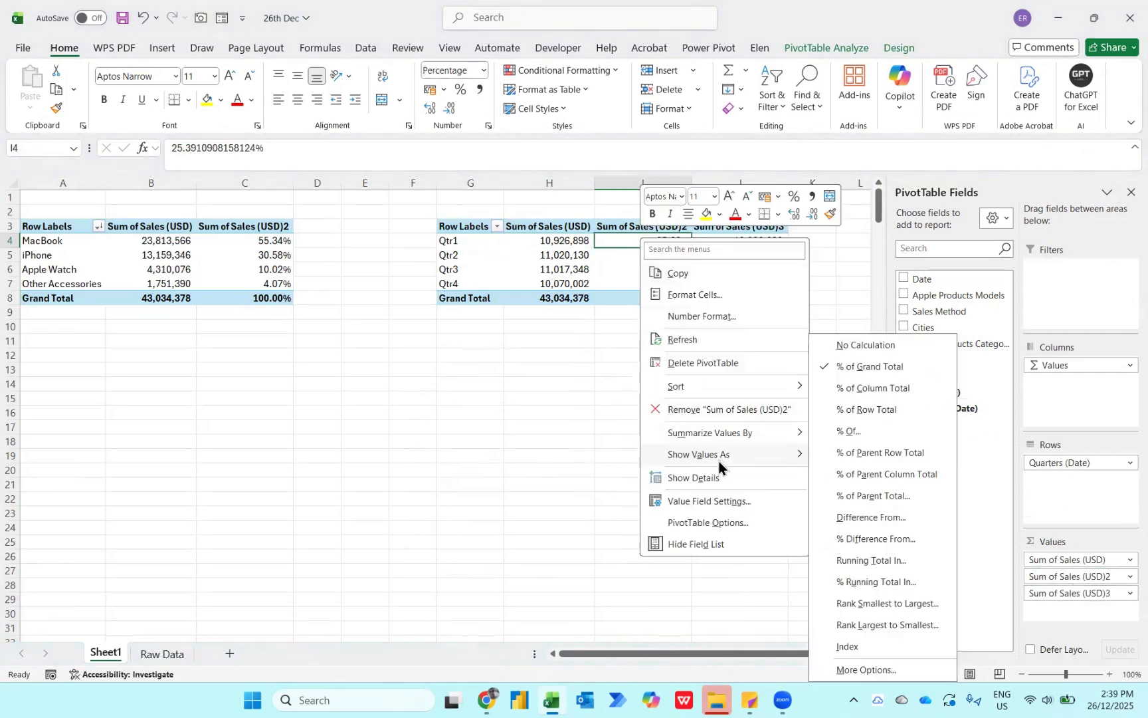
left_click(857, 516)
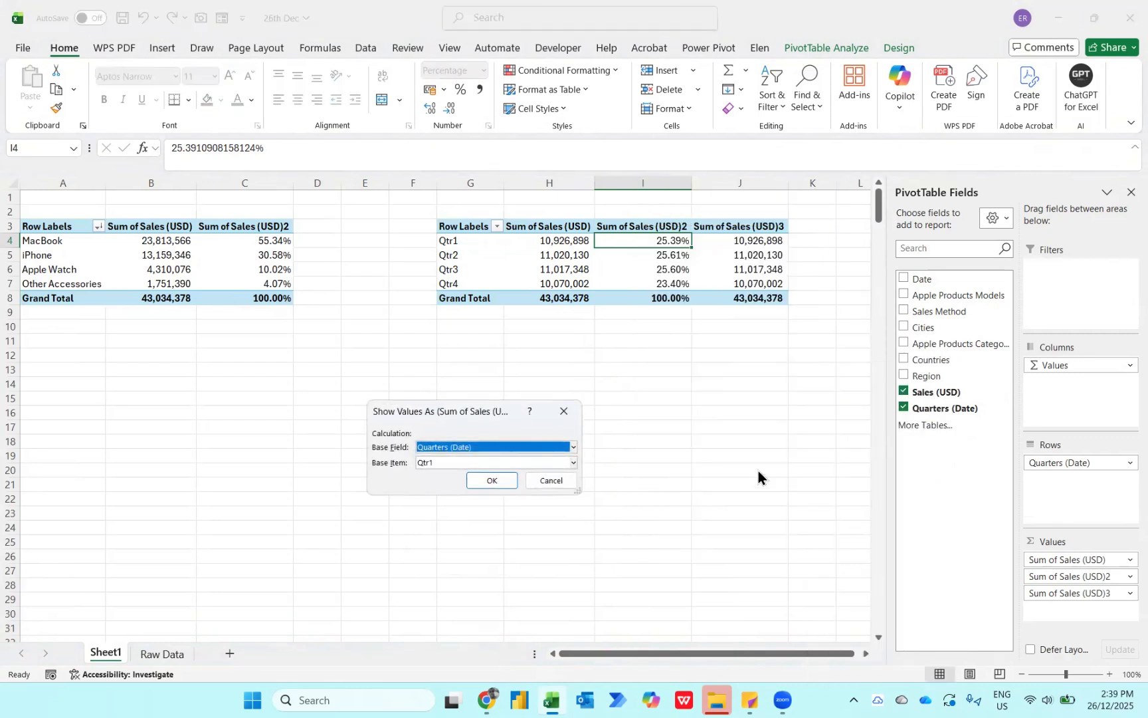
left_click(444, 464)
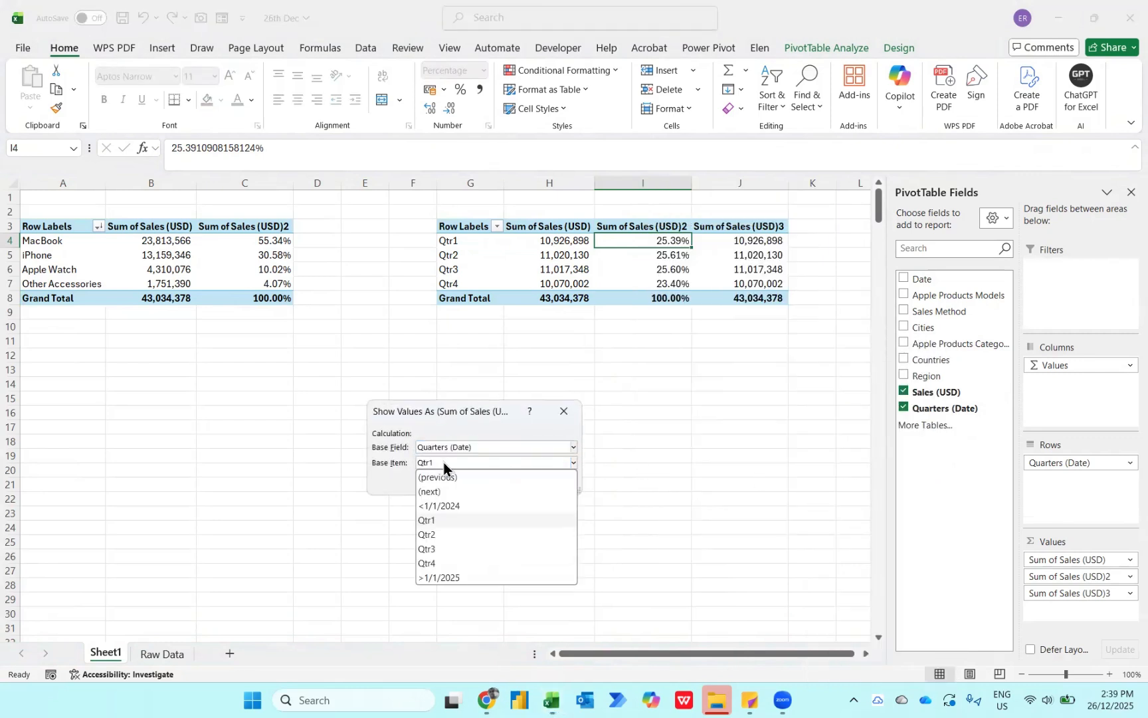
left_click(434, 477)
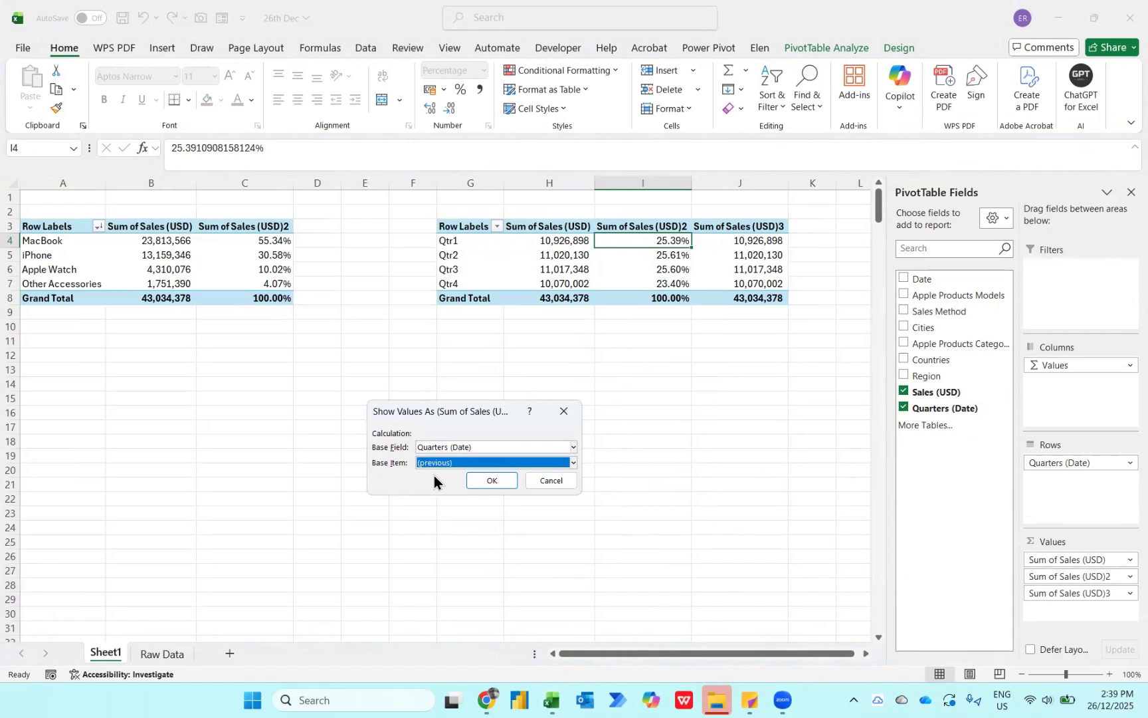
left_click(487, 481)
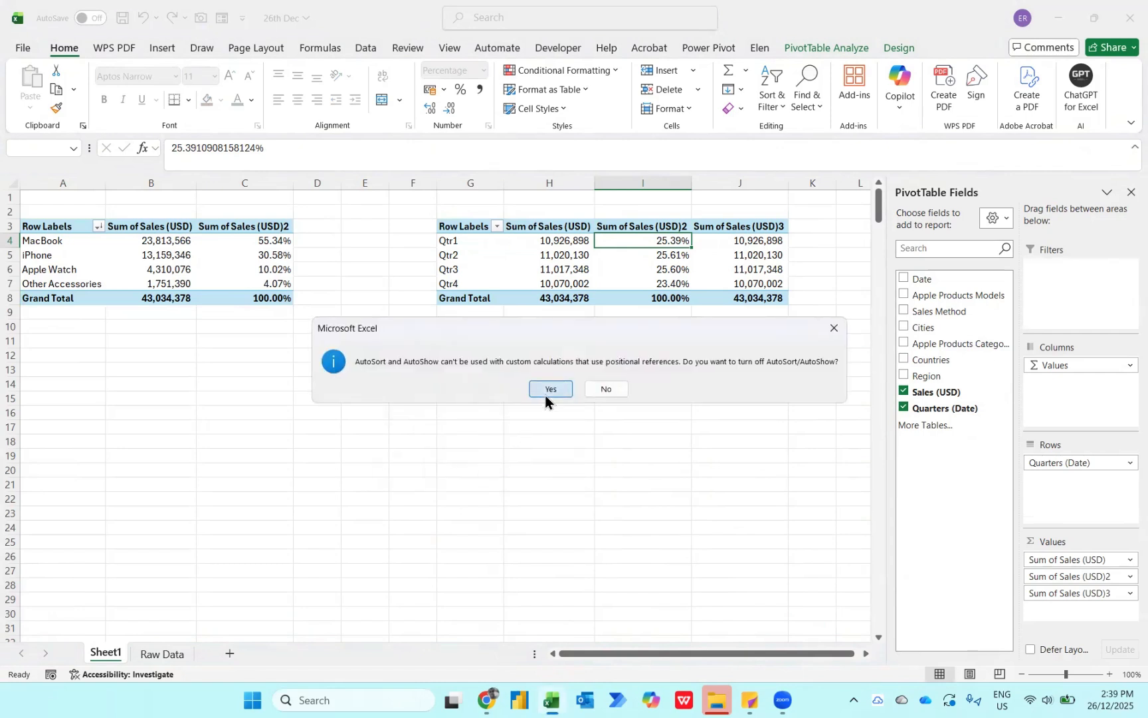
left_click(548, 390)
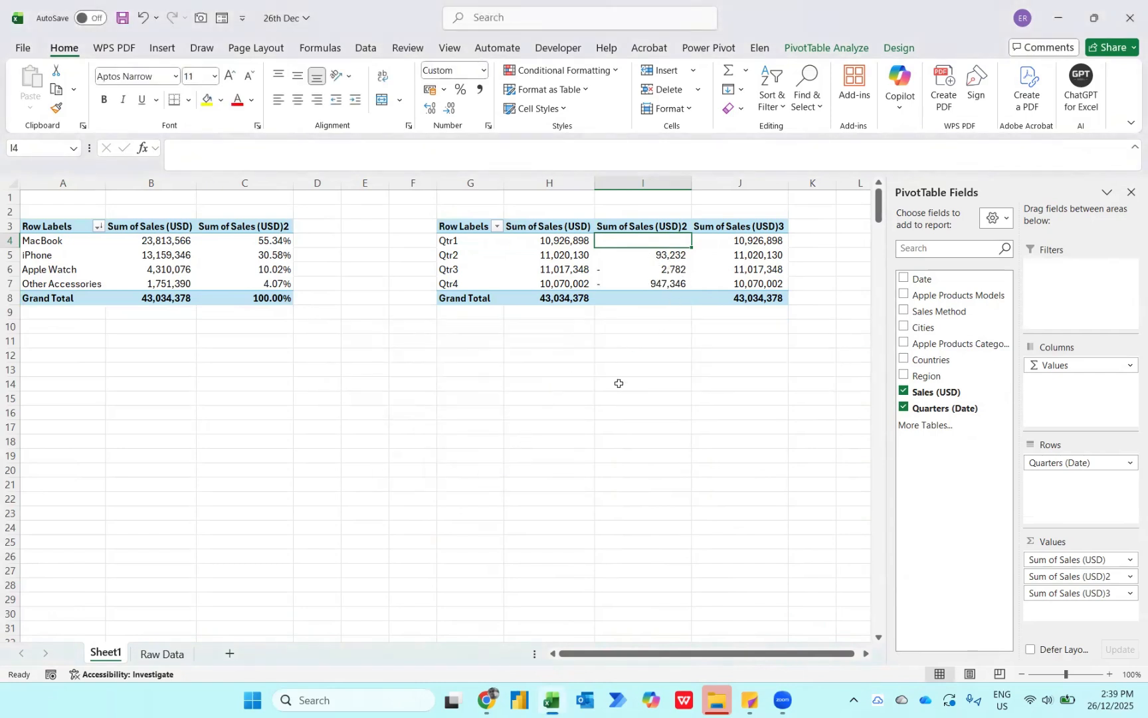
- Examine the sales differences from the previous quarter for Qtr2 through Qtr4
key("Down")
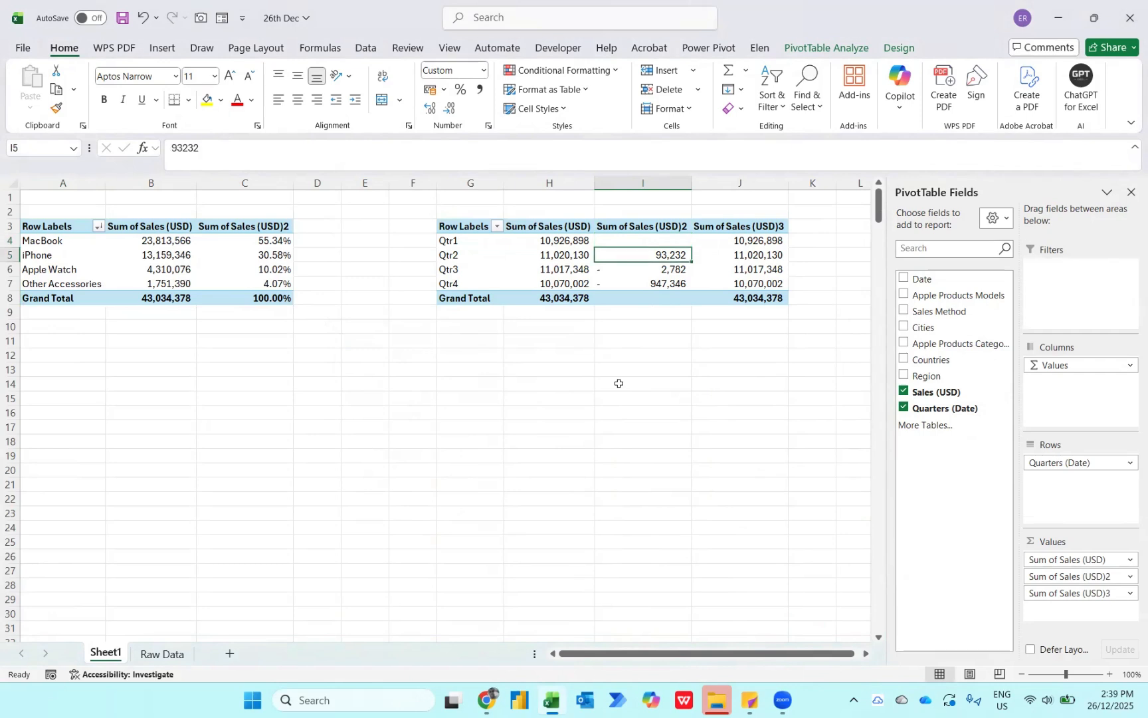
key("Down")
key("Down")
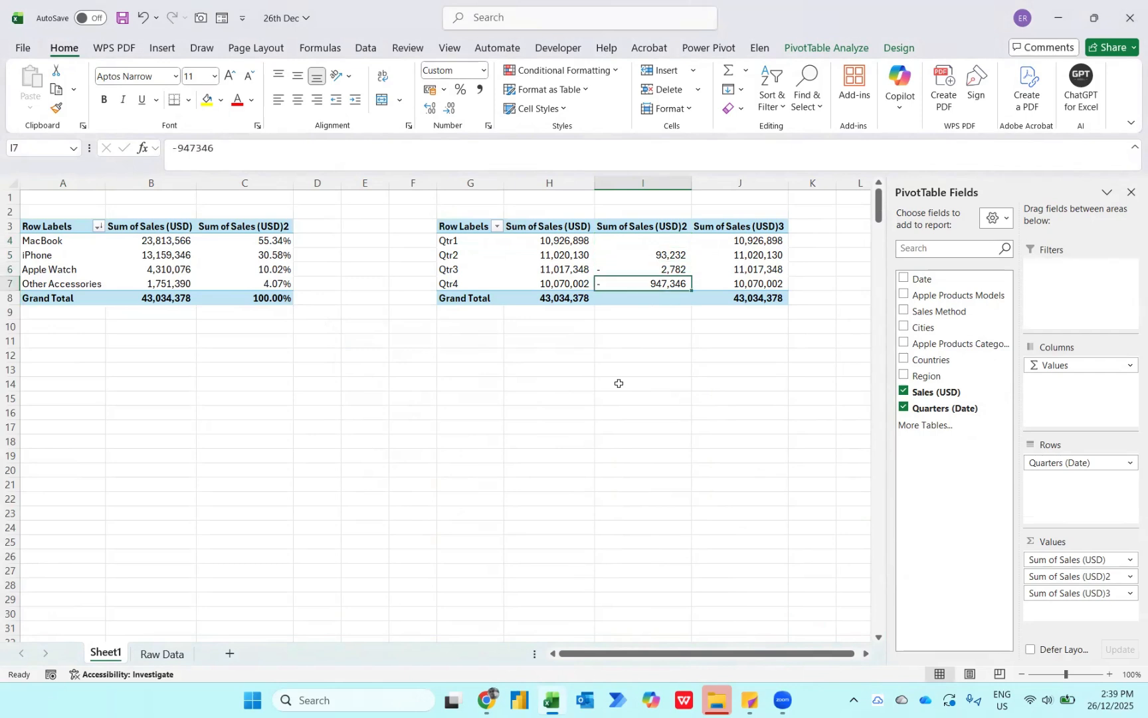
key("Up")
key("Up")
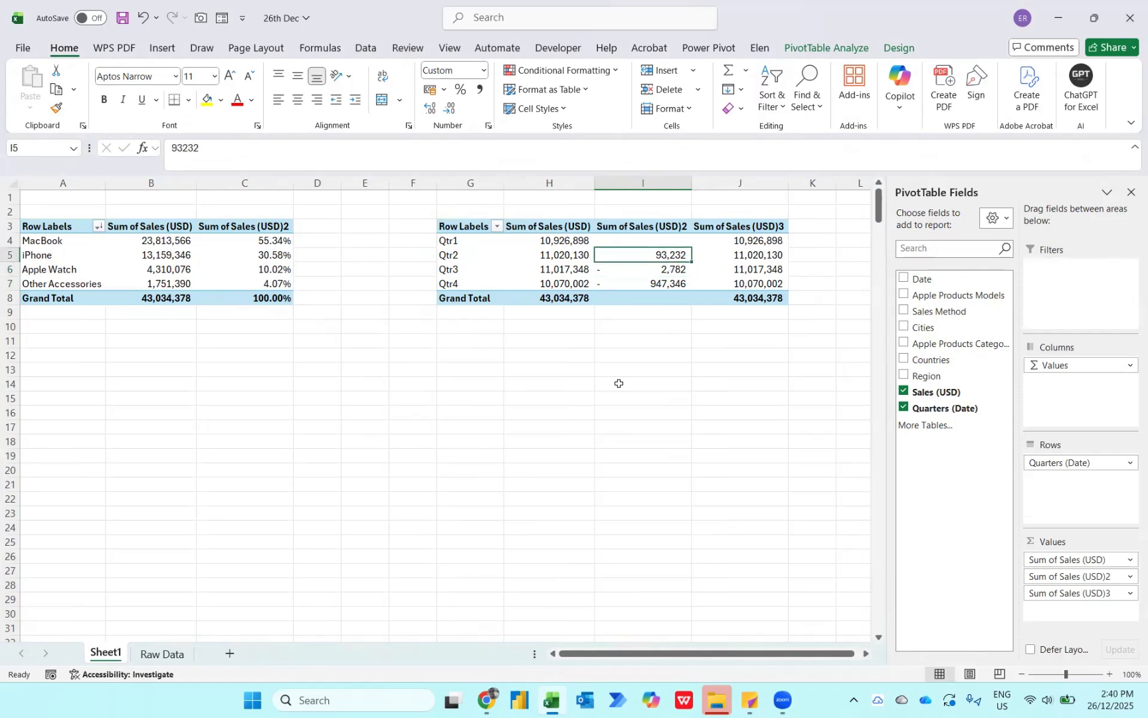
- Show the third sales column of the quarterly PivotTable as % Difference From the previous quarter and review its Qtr3 and Qtr4 values
key("Right")
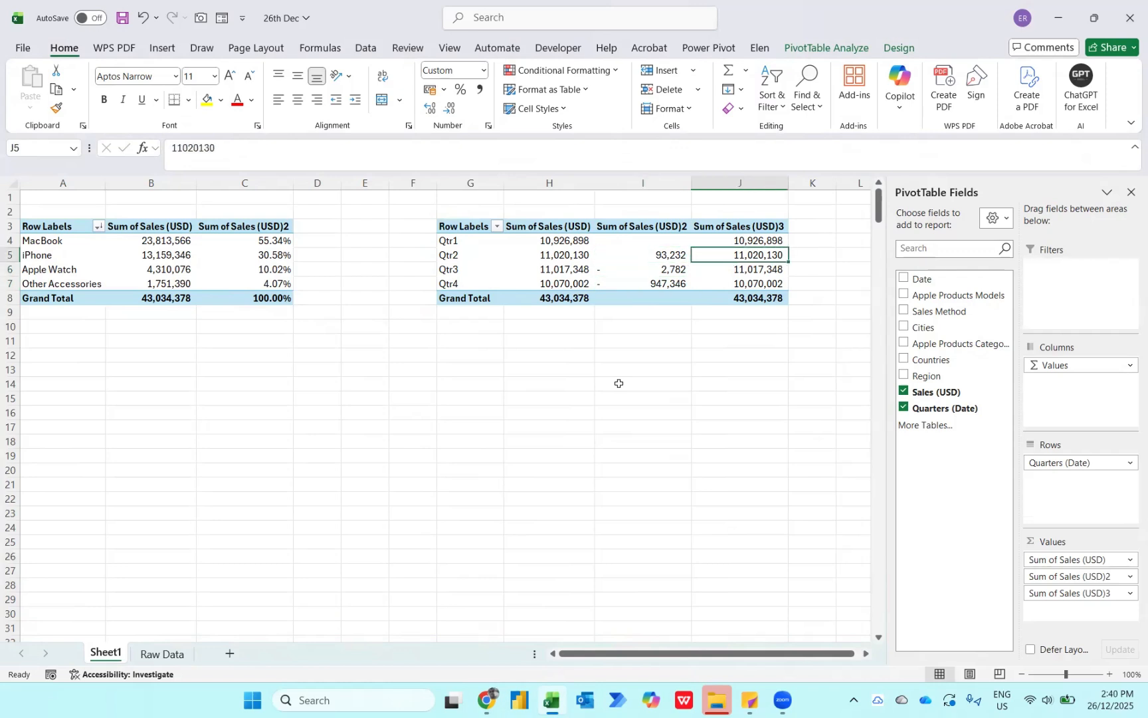
right_click(743, 254)
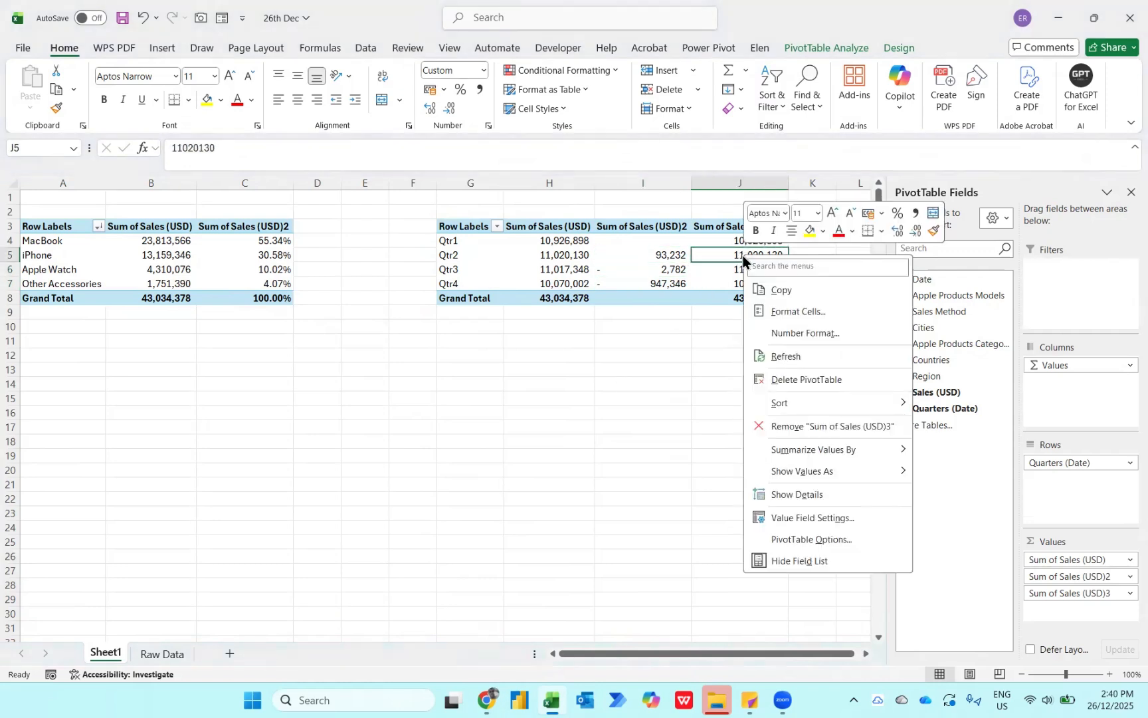
mouse_move(804, 469)
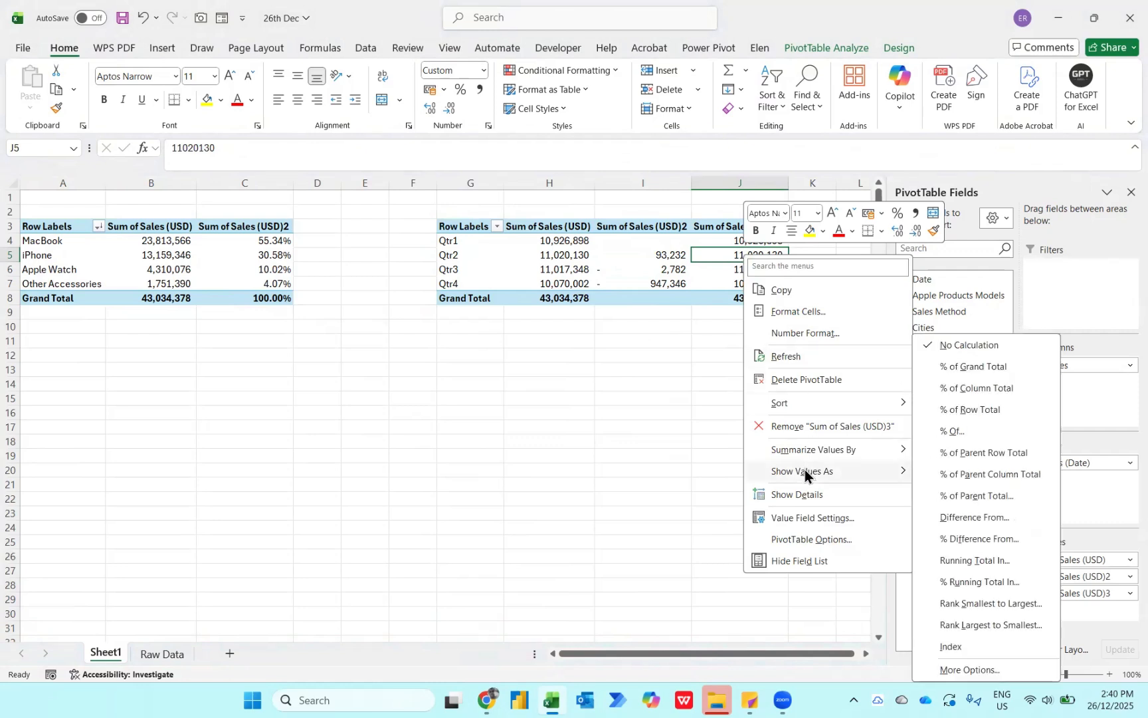
left_click(976, 539)
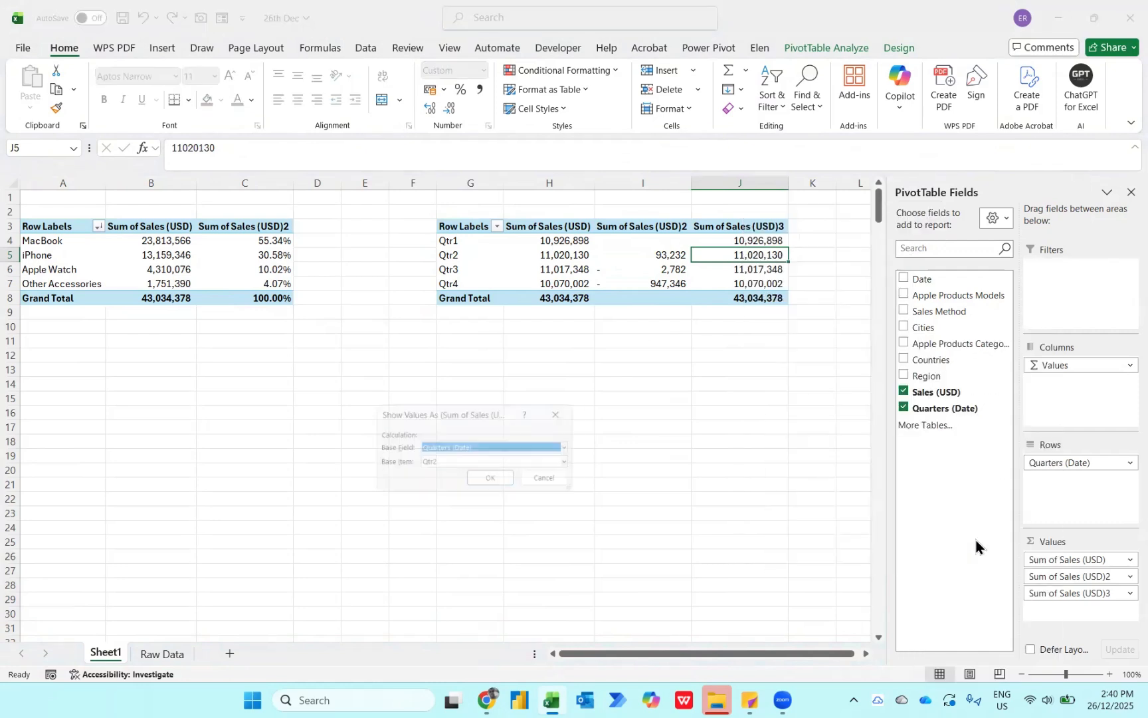
key("Tab")
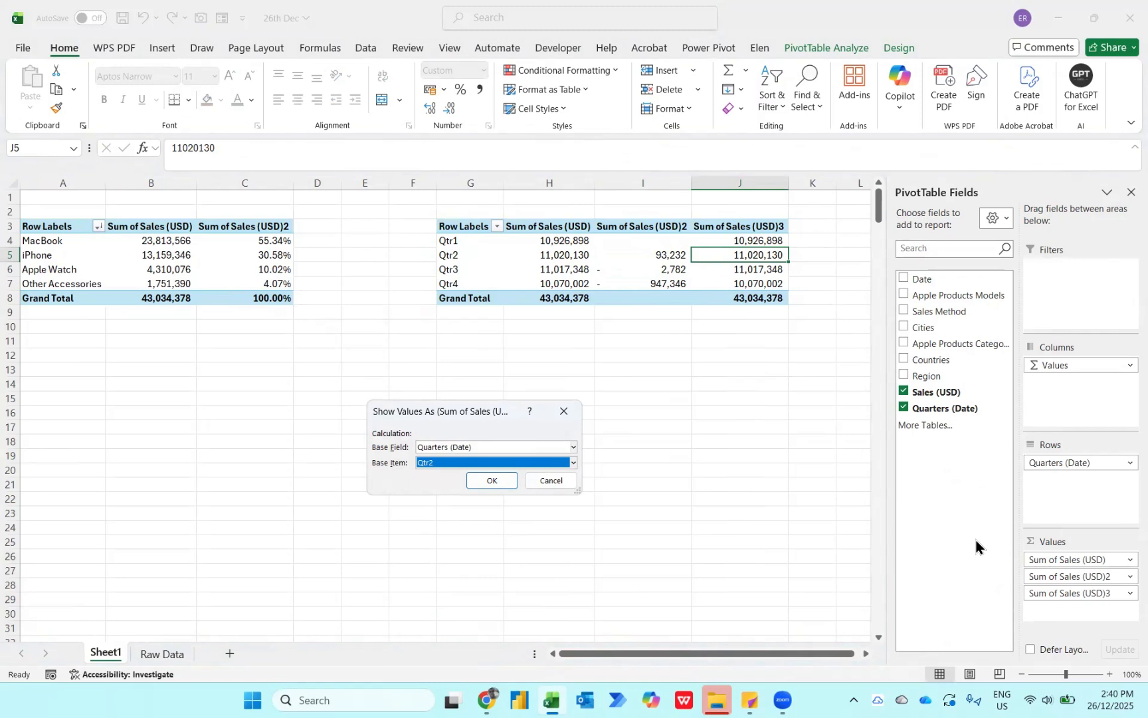
key("alt+Down")
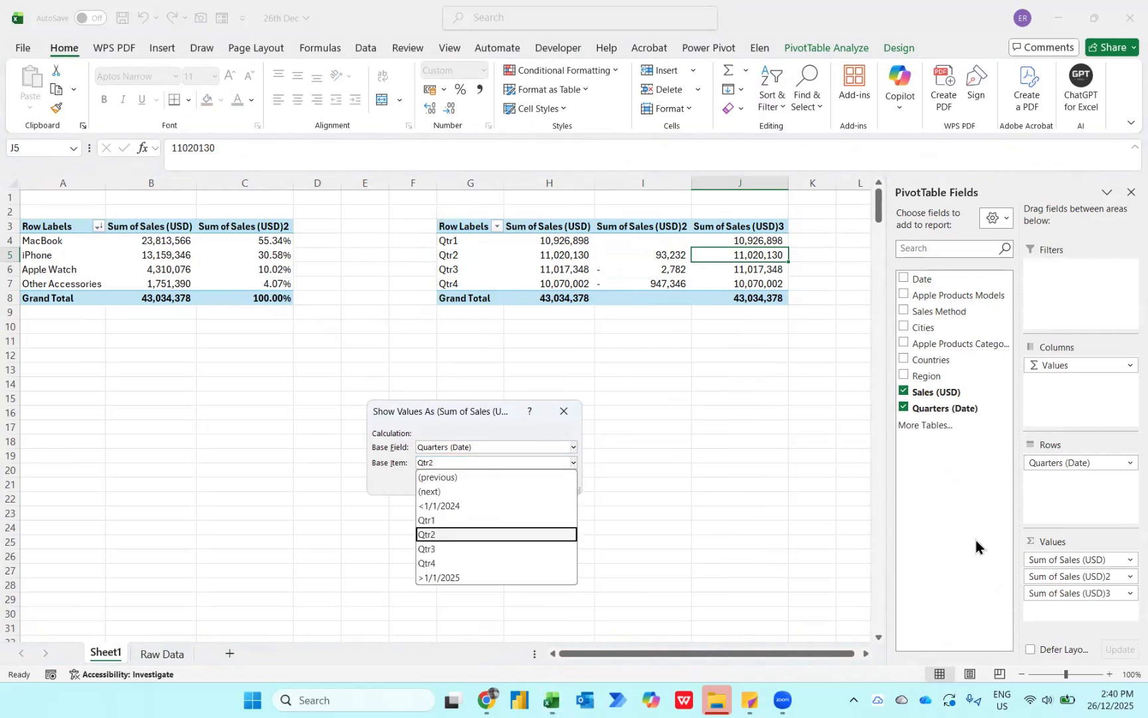
left_click(521, 475)
left_click(495, 481)
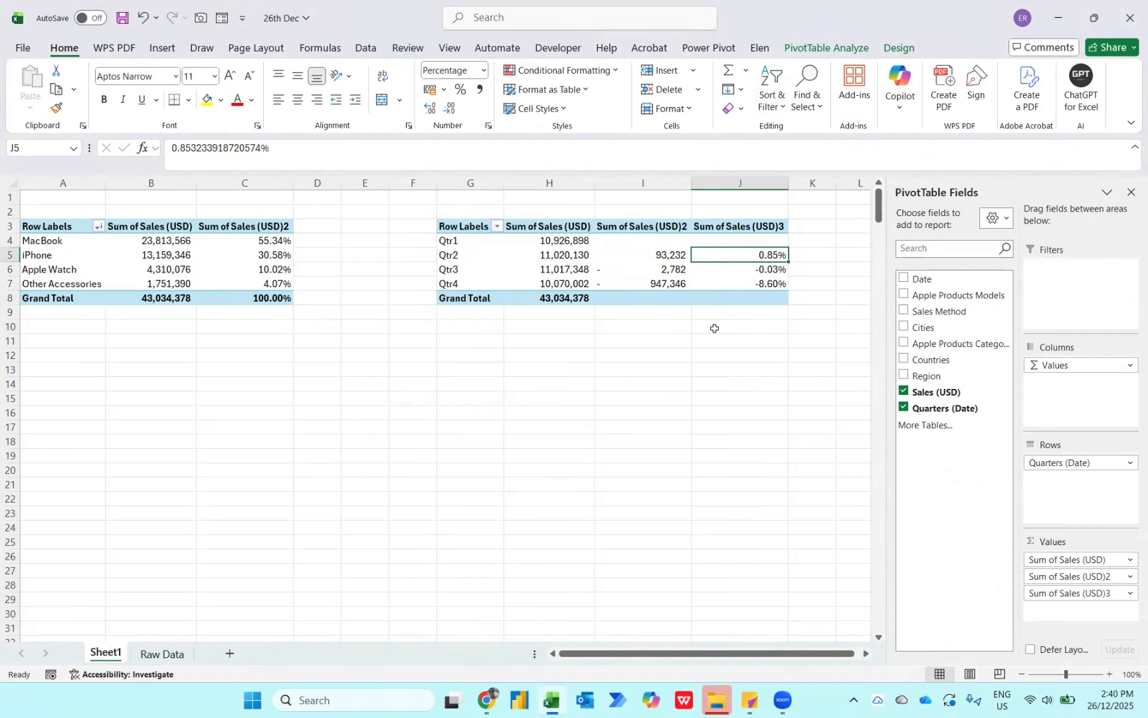
key("Down")
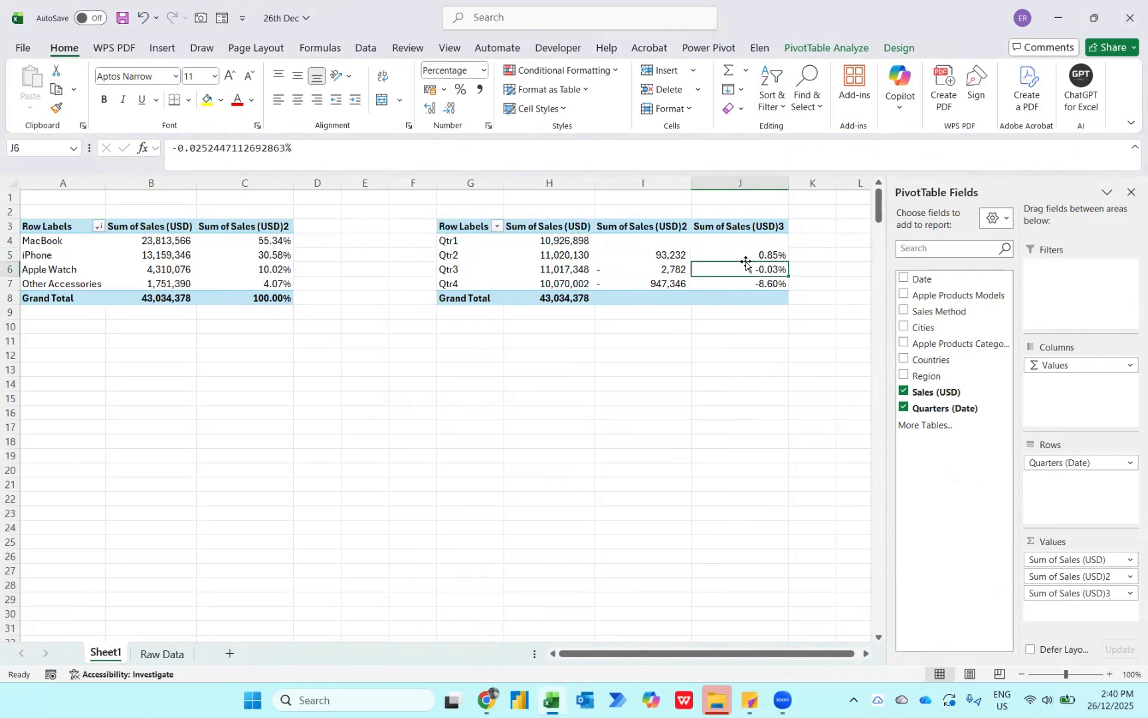
key("Down")
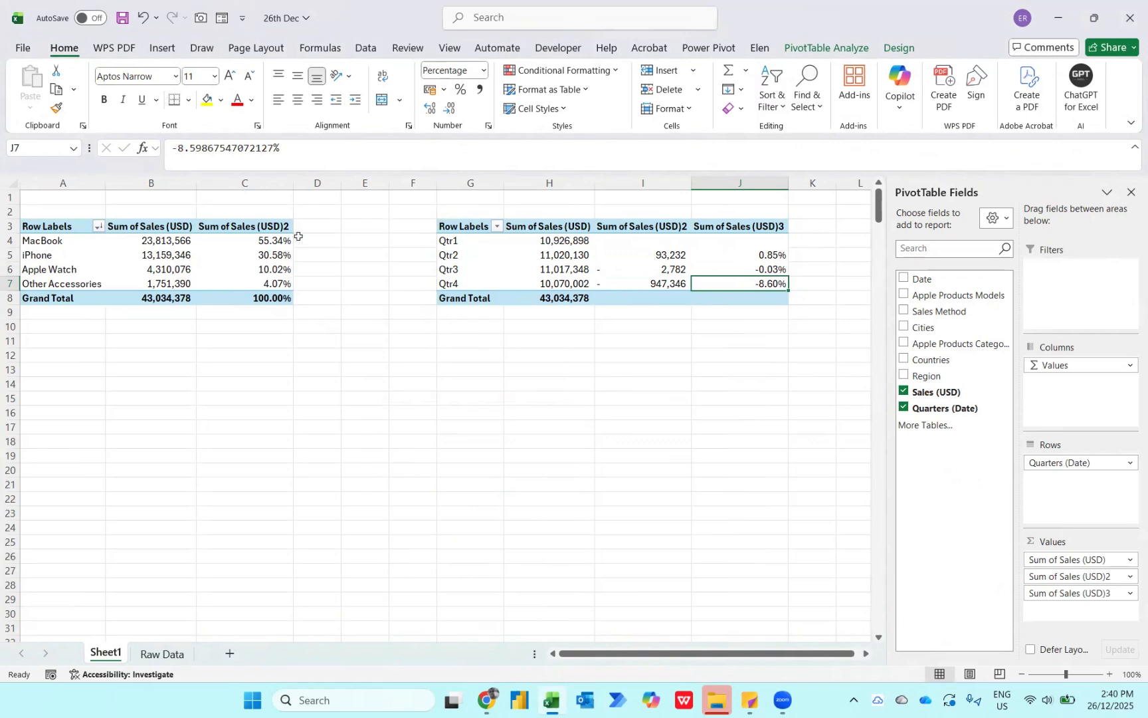
- Add Sales (USD) to the category PivotTable values a third time and select the new column's MacBook value in D4
left_click(274, 238)
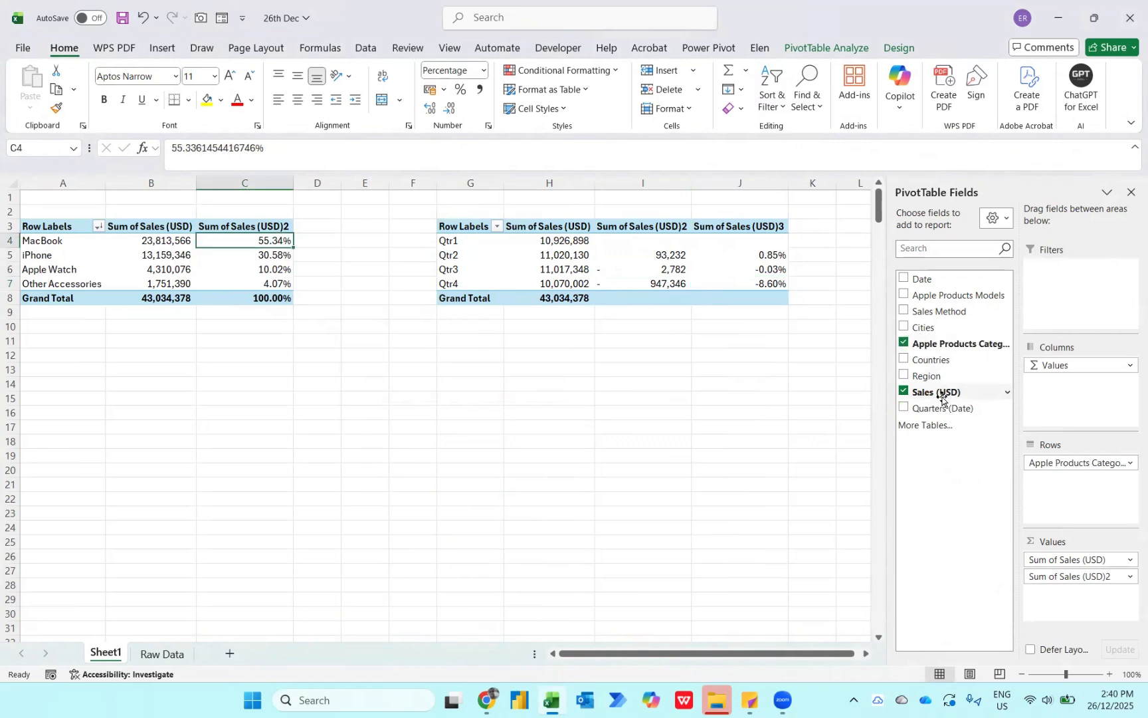
left_click_drag(941, 396, 1066, 595)
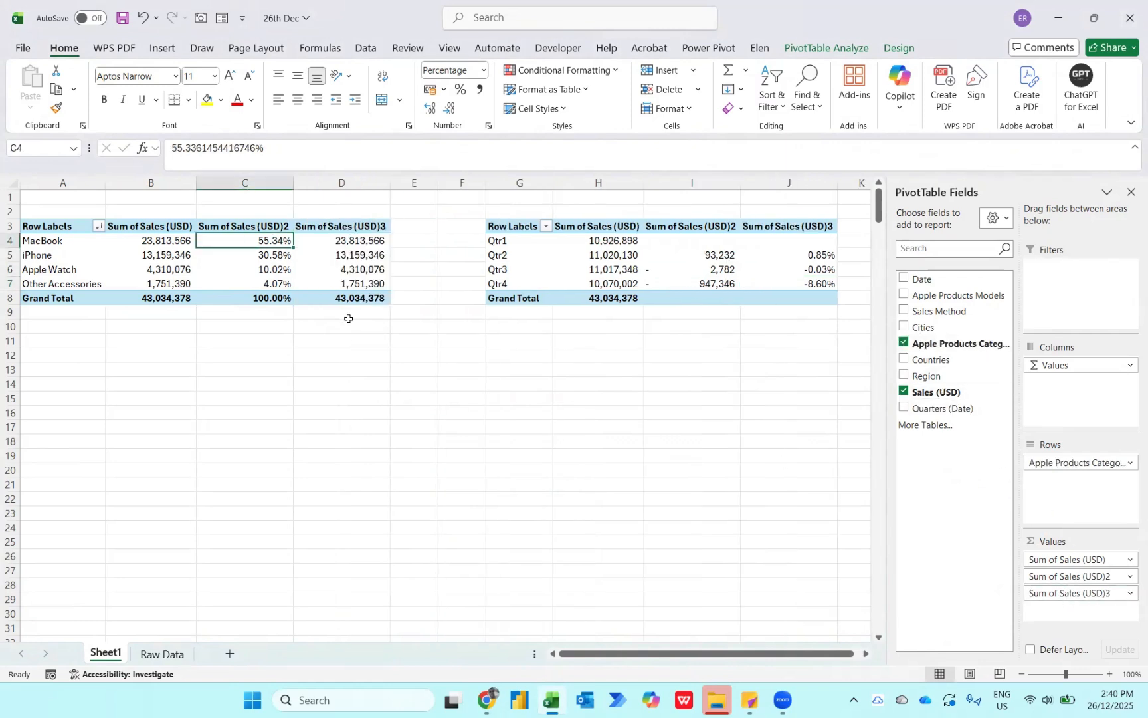
left_click(349, 241)
key("ctrl+shift+Down")
key("shift+Up")
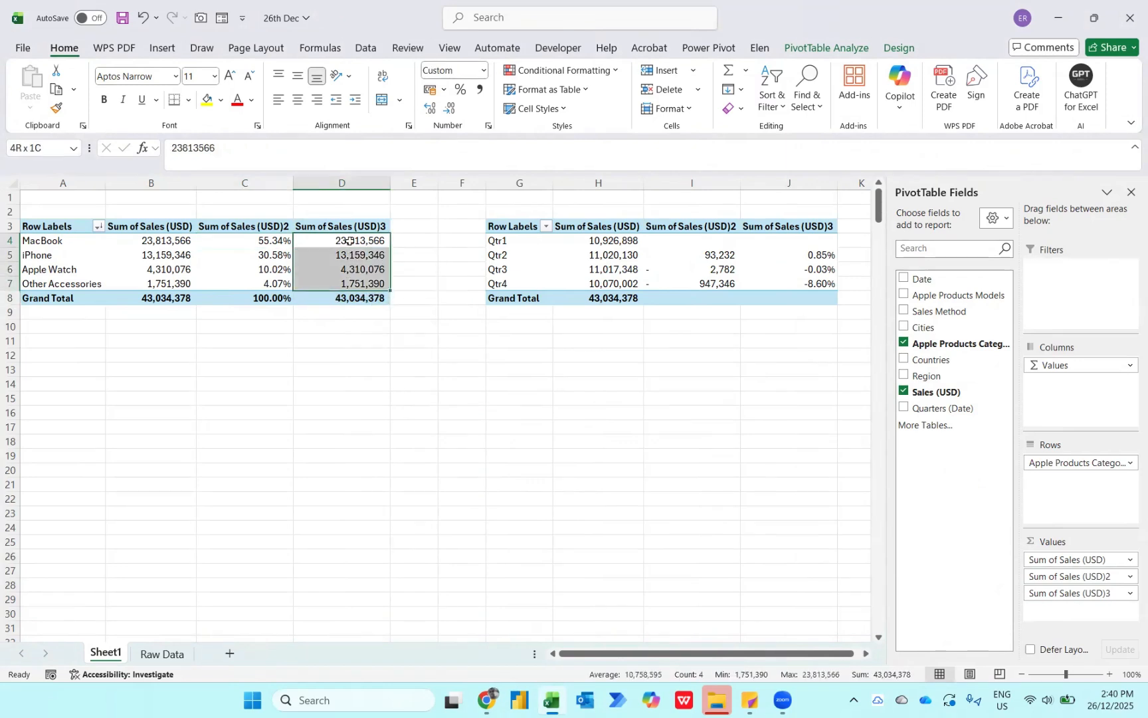
key("Up")
key("Down")
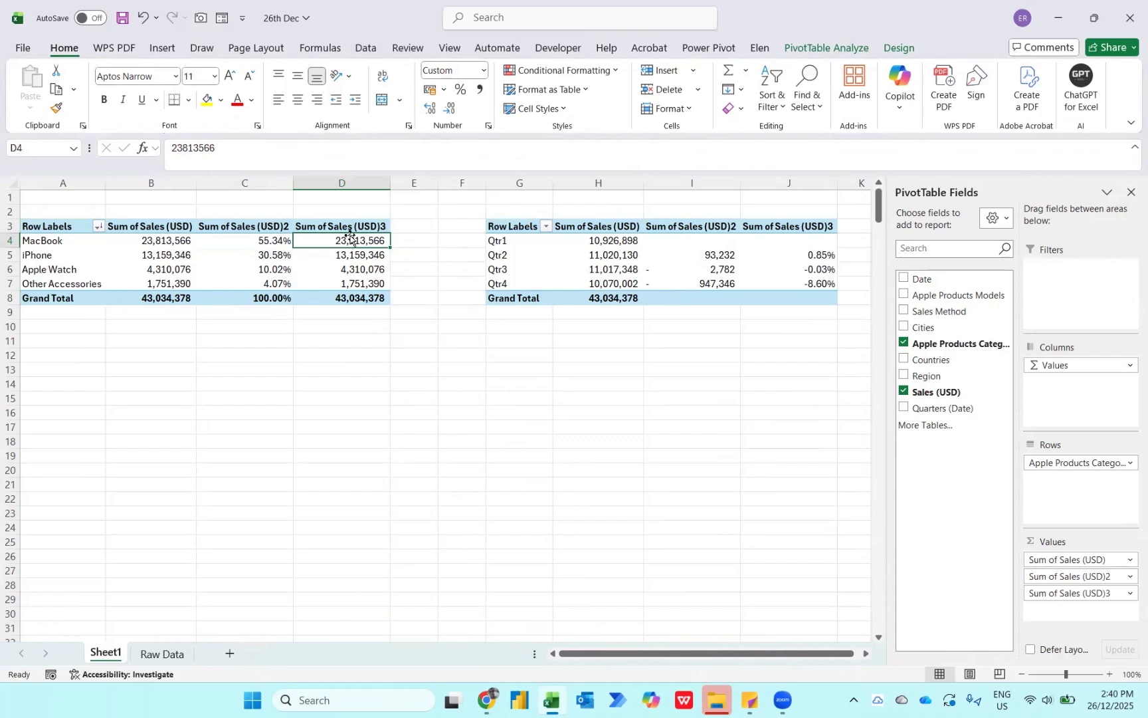
- Apply a dark blue solid-fill data bar rule, showing the bar only, to all cells showing "Sum of Sales (USD)3" values
left_click(551, 69)
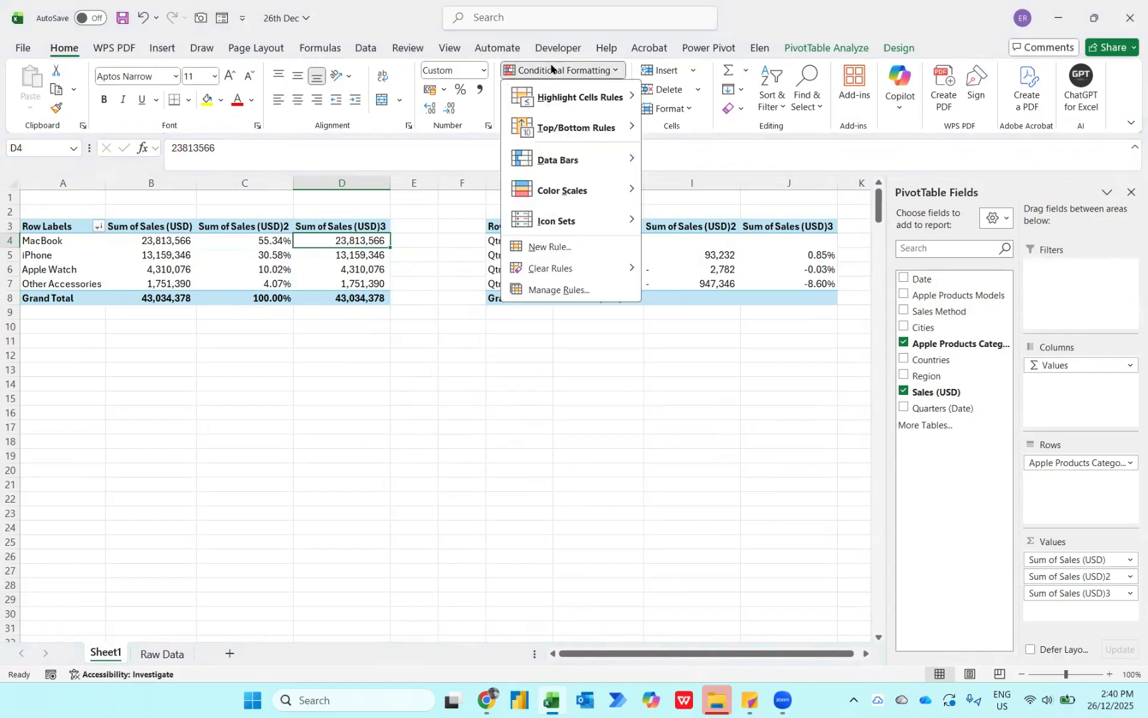
mouse_move(551, 165)
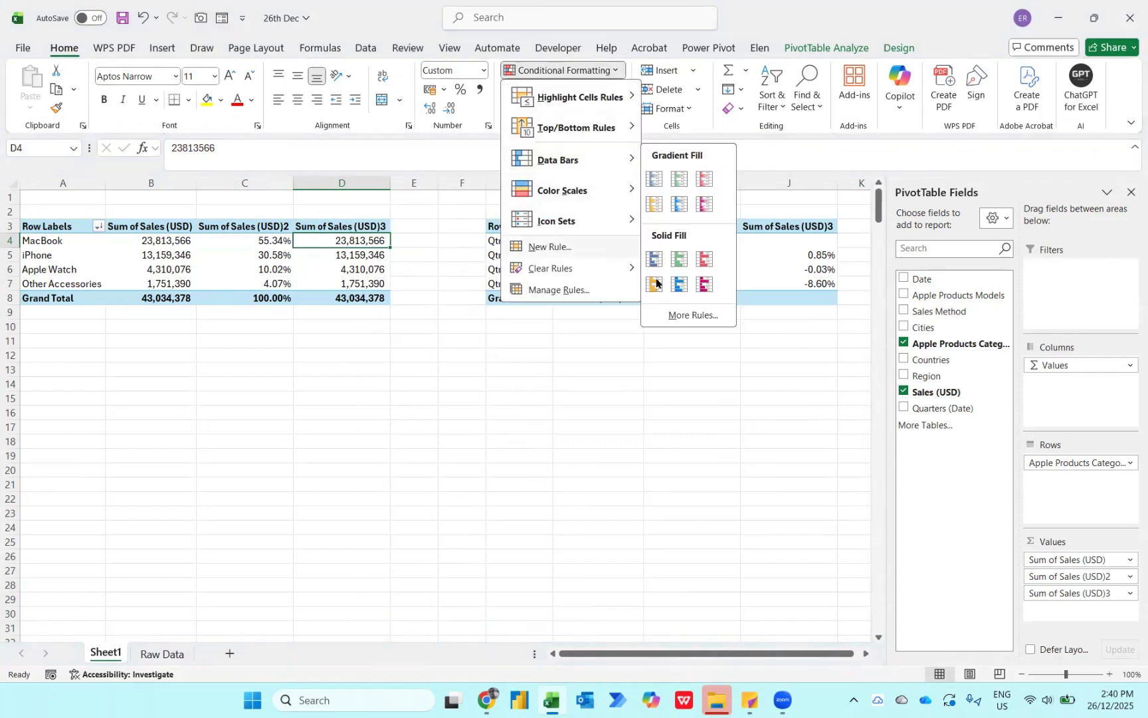
left_click(692, 315)
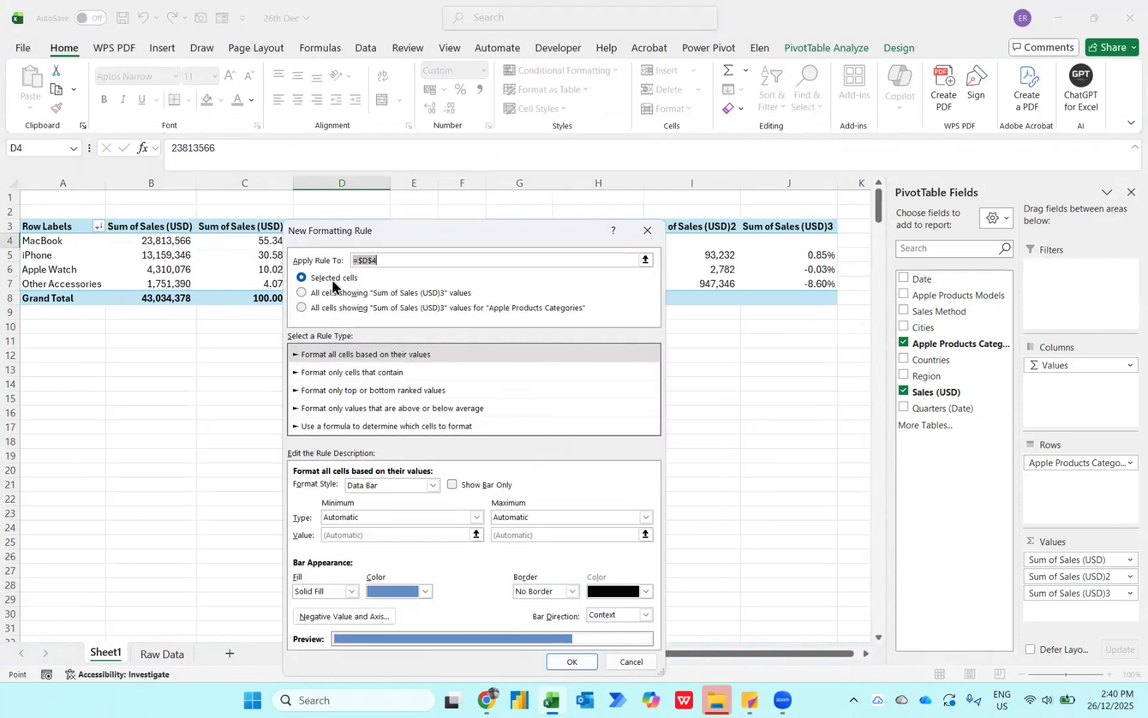
left_click(349, 295)
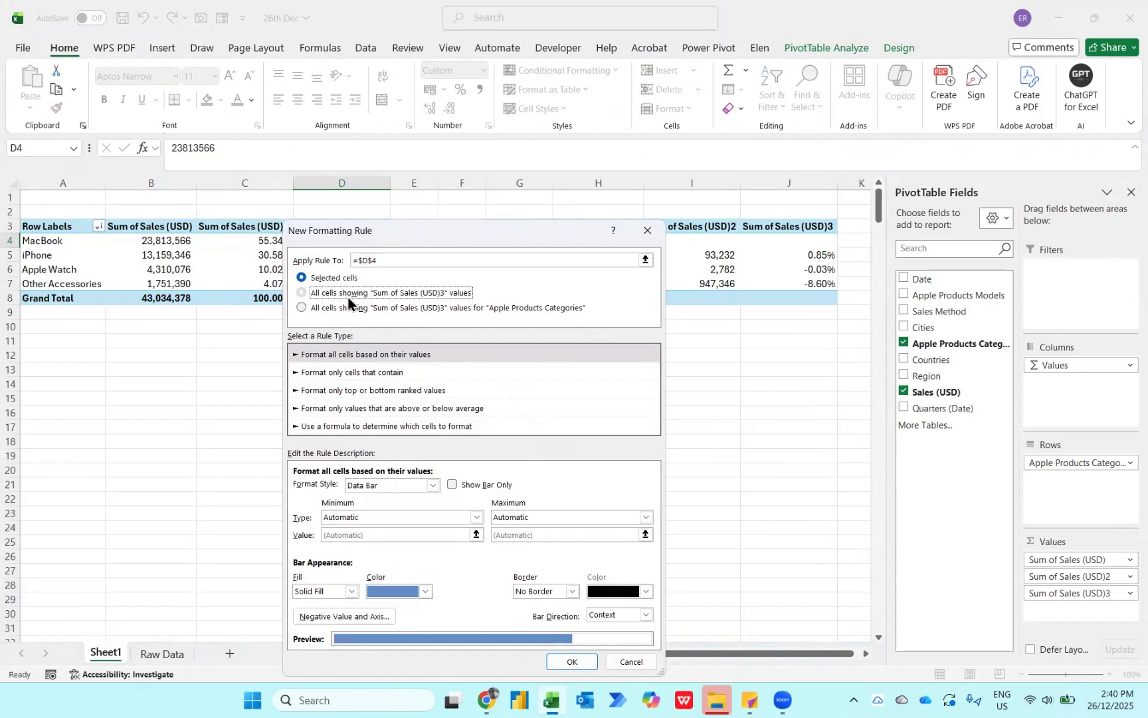
left_click(454, 486)
left_click(428, 589)
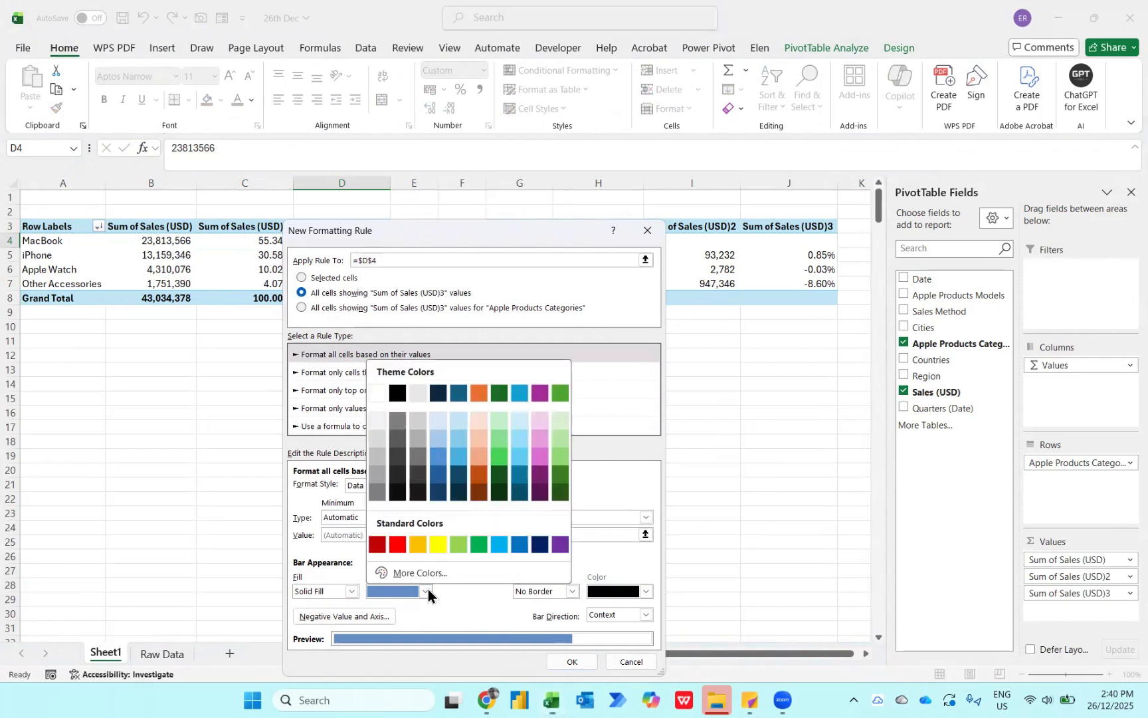
left_click(542, 544)
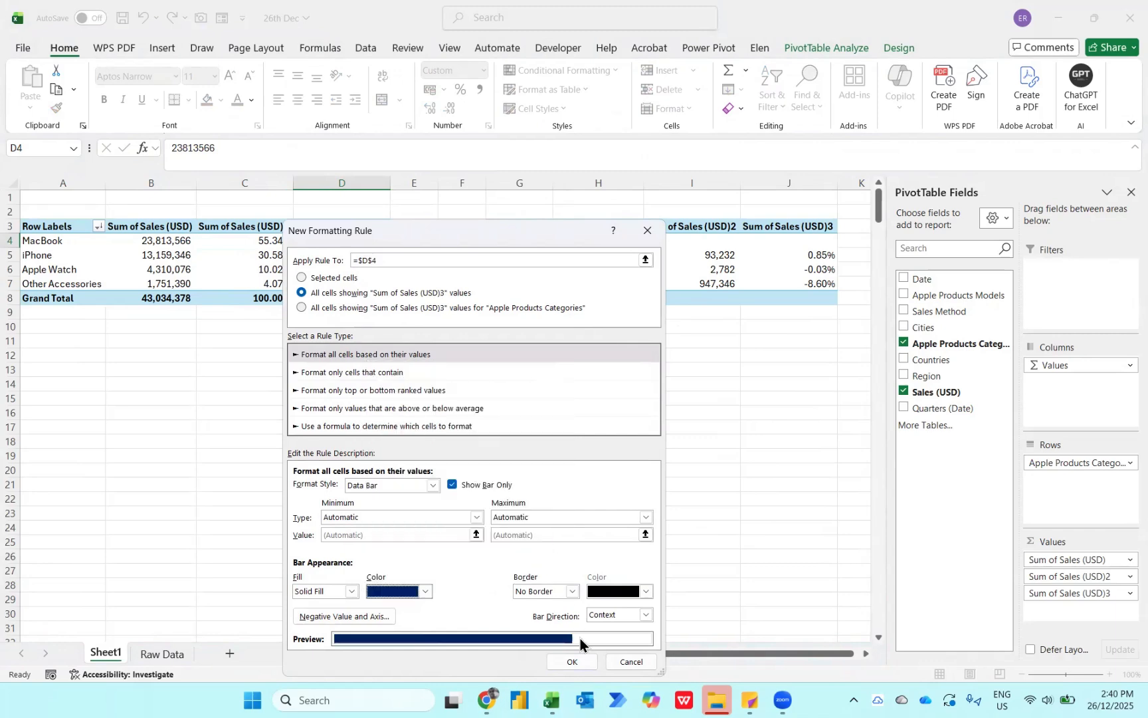
left_click(572, 661)
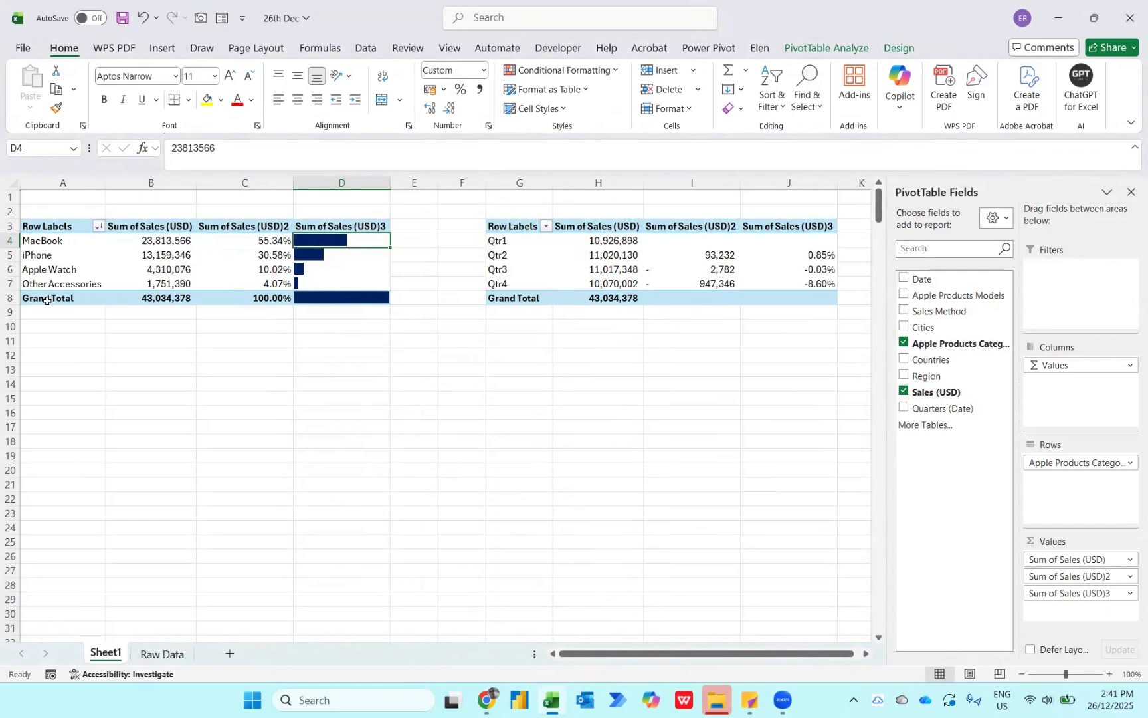
- Turn off the category PivotTable's grand totals for rows and columns and review the MacBook share and data bar
left_click(886, 48)
left_click(74, 89)
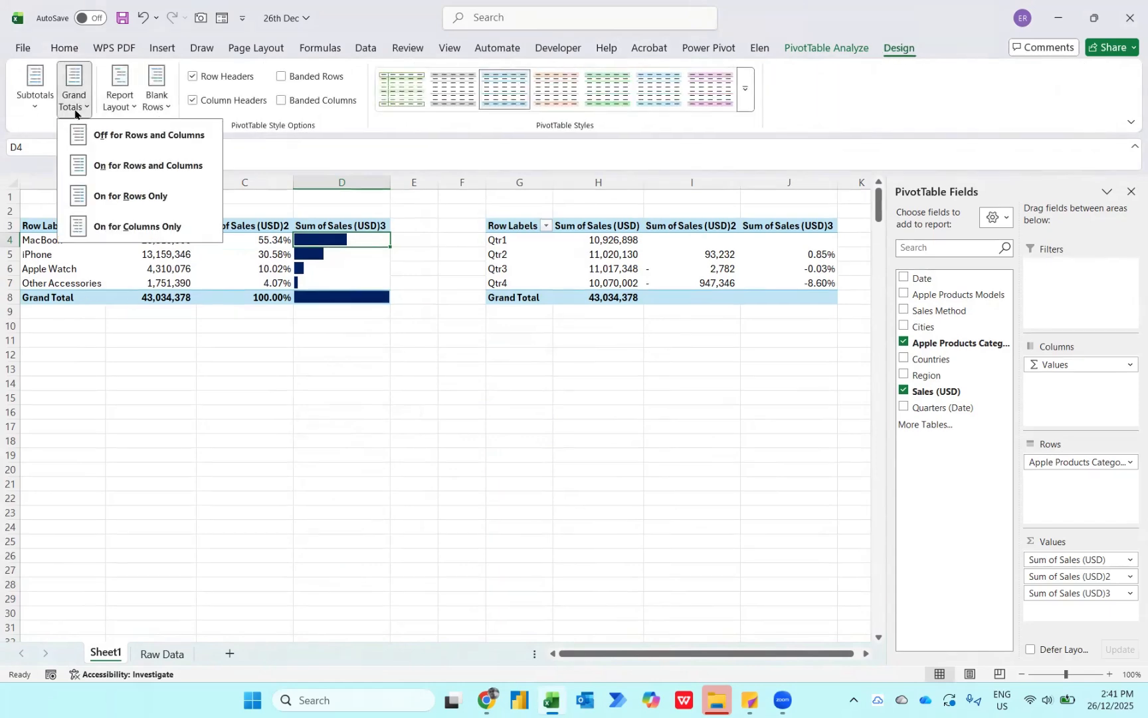
left_click(96, 135)
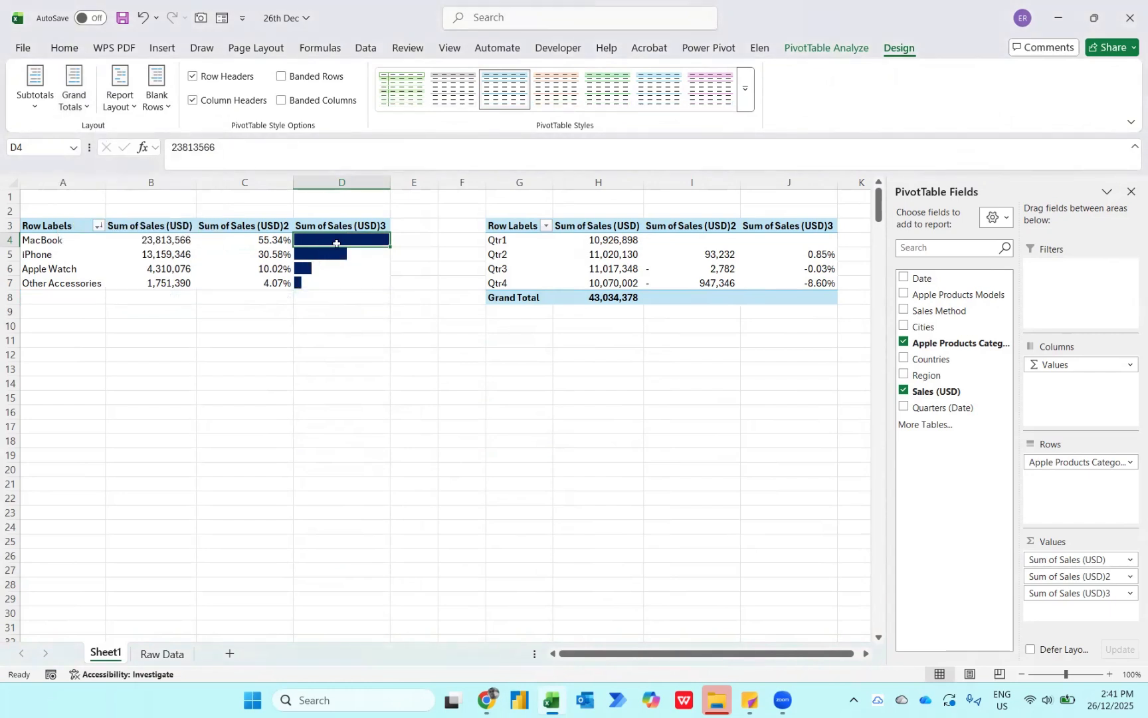
key("Left")
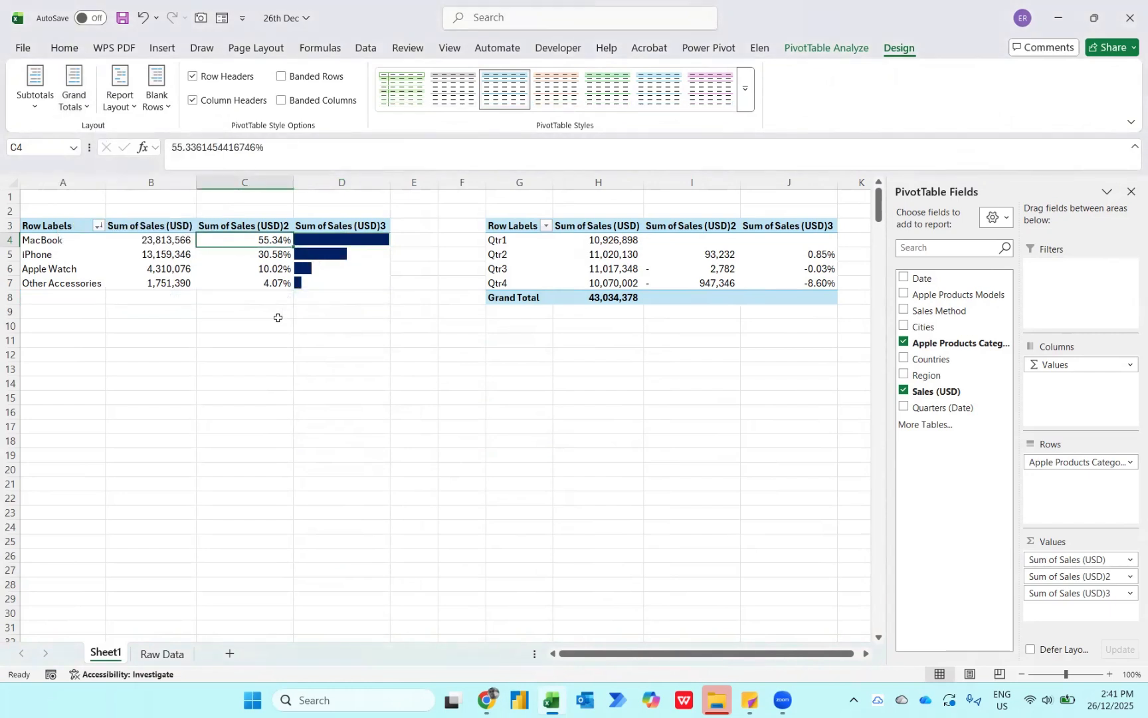
key("Right")
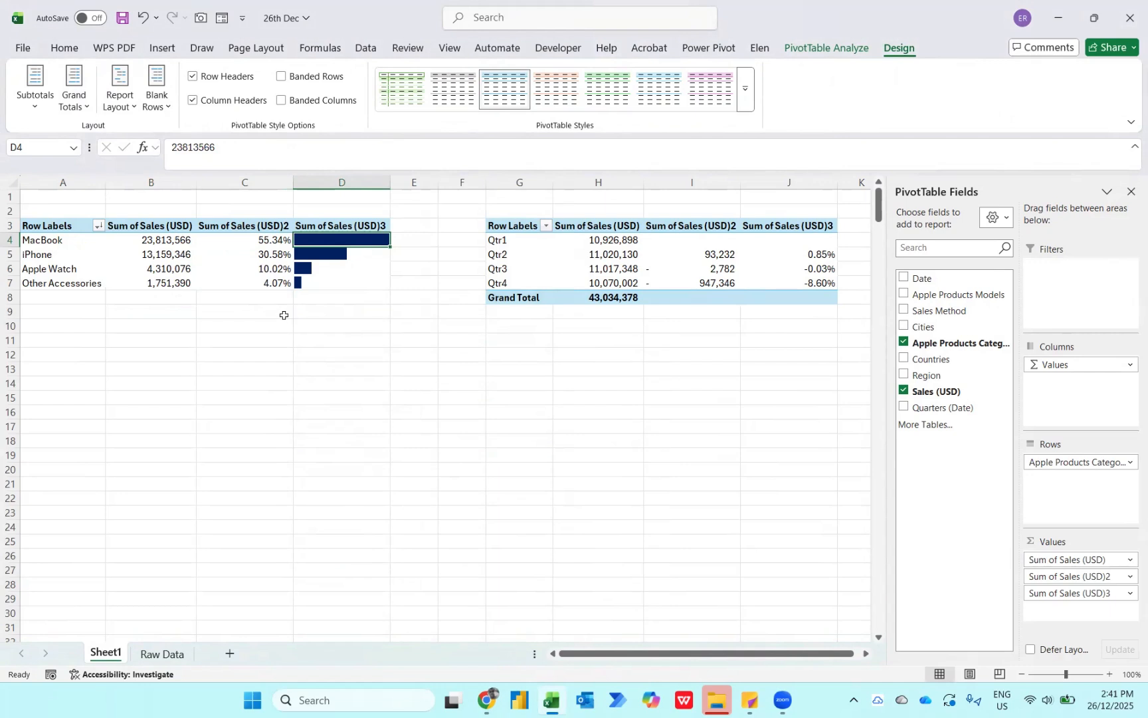
- Add a greater-than-0 highlight rule with Green Fill with Dark Green Text to the Qtr2 difference value in I5
left_click(700, 253)
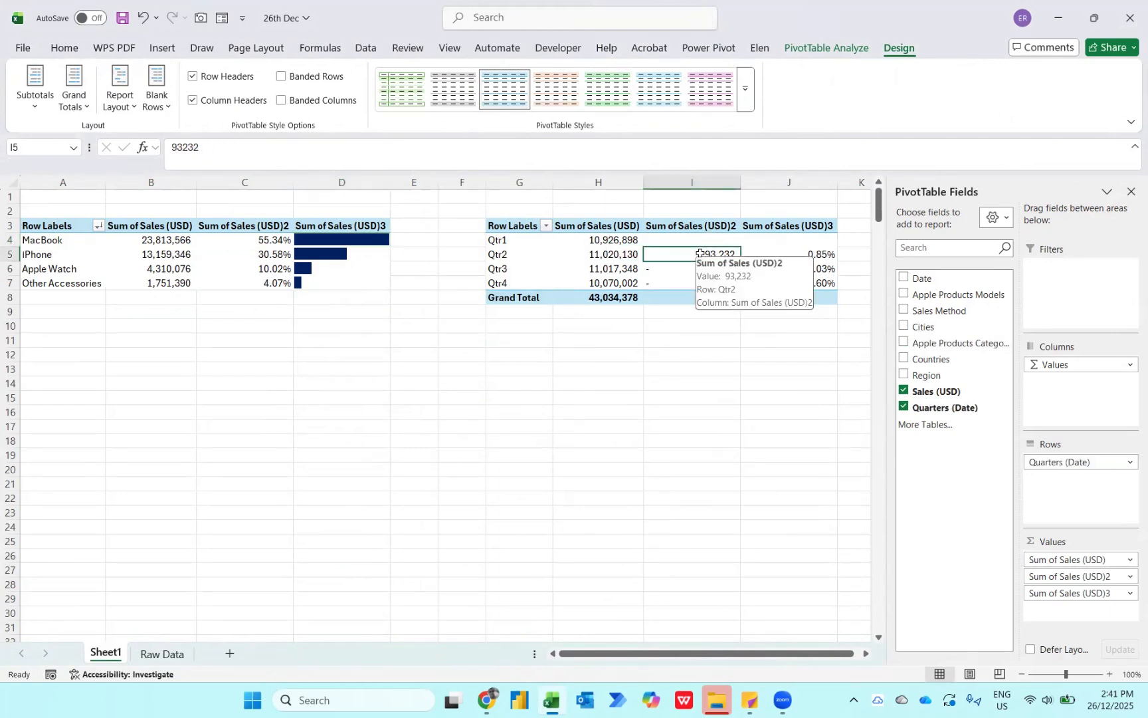
left_click(61, 49)
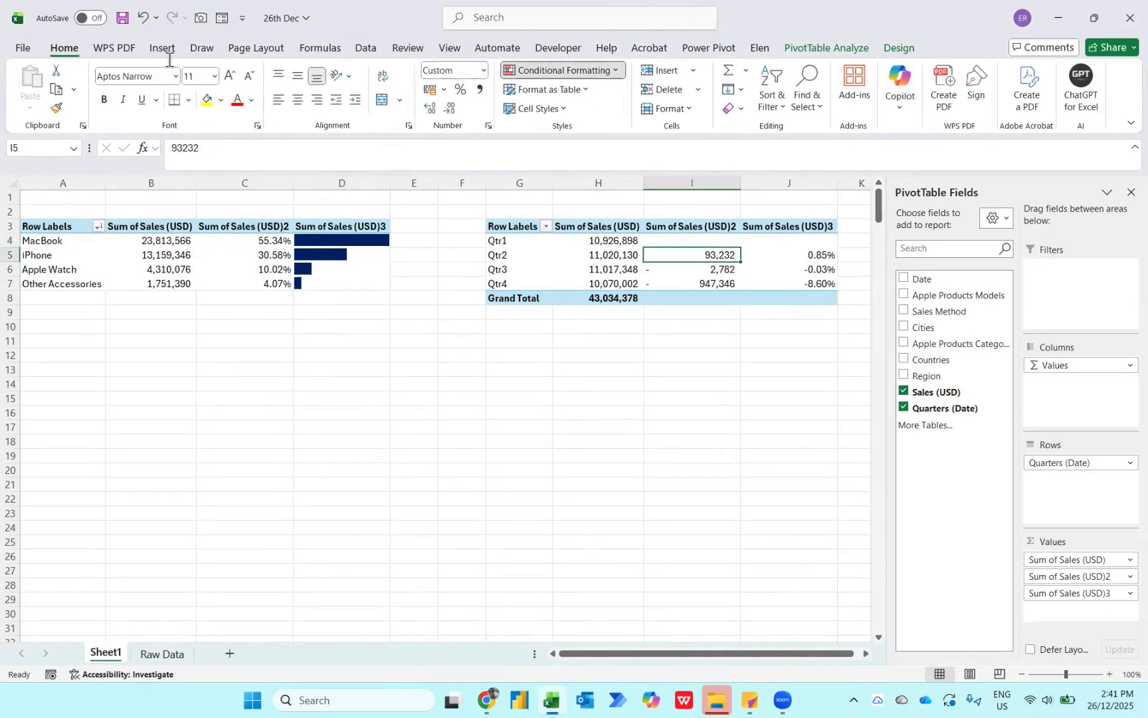
left_click(565, 70)
mouse_move(556, 97)
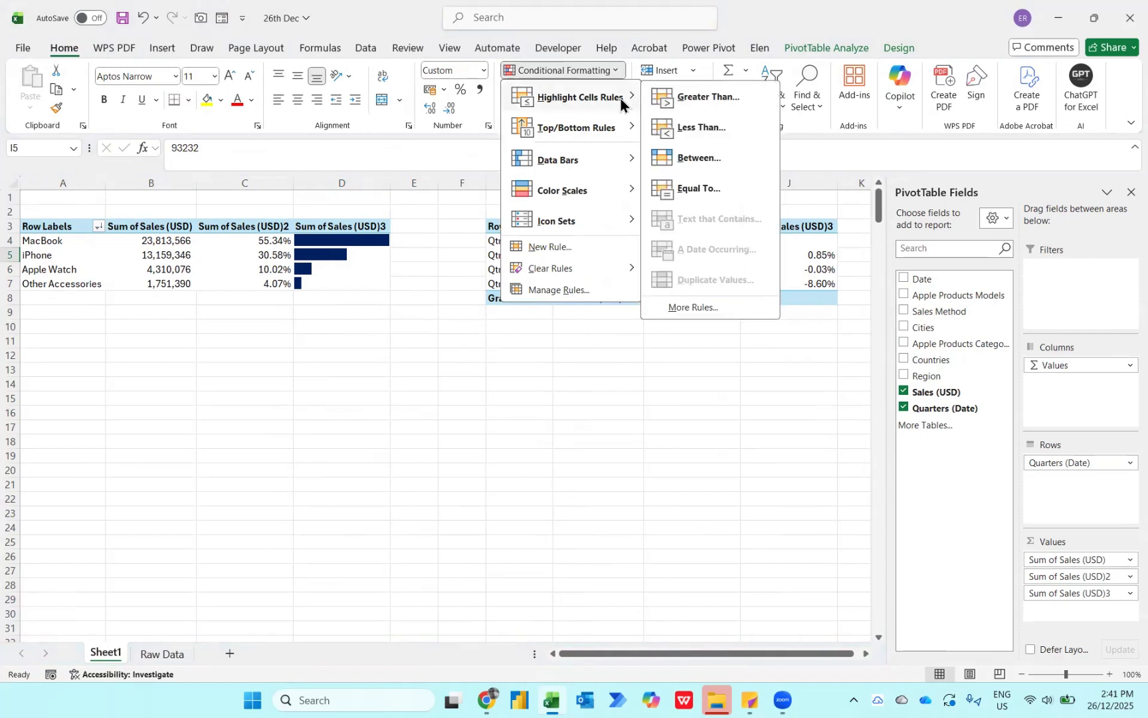
left_click(687, 99)
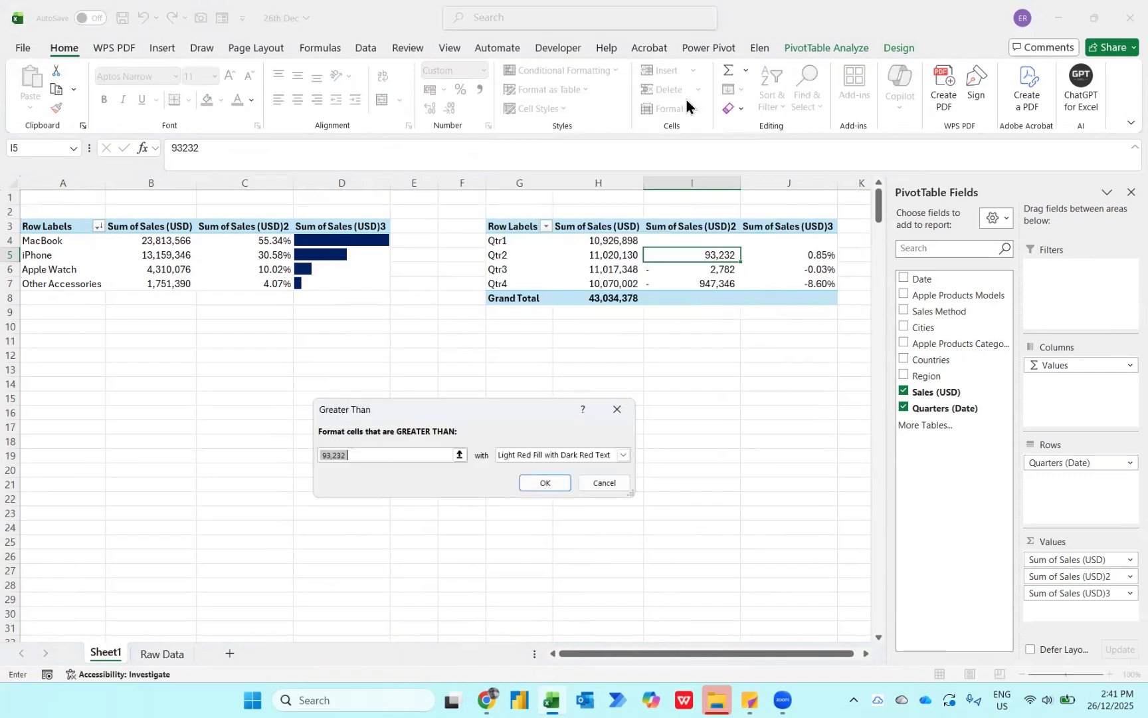
type("0")
key("Tab")
key("Down")
key("Down")
key("Return")
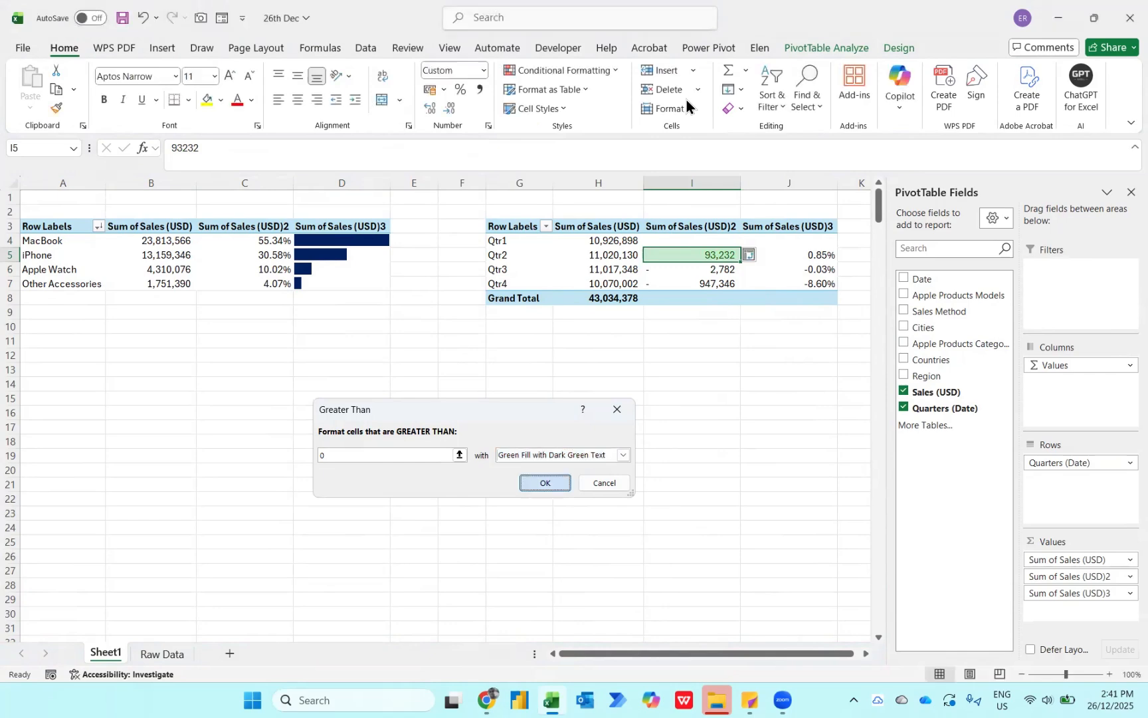
- Add a less-than-0 highlight rule with Light Red Fill with Dark Red Text to the Qtr2 difference value
left_click(585, 70)
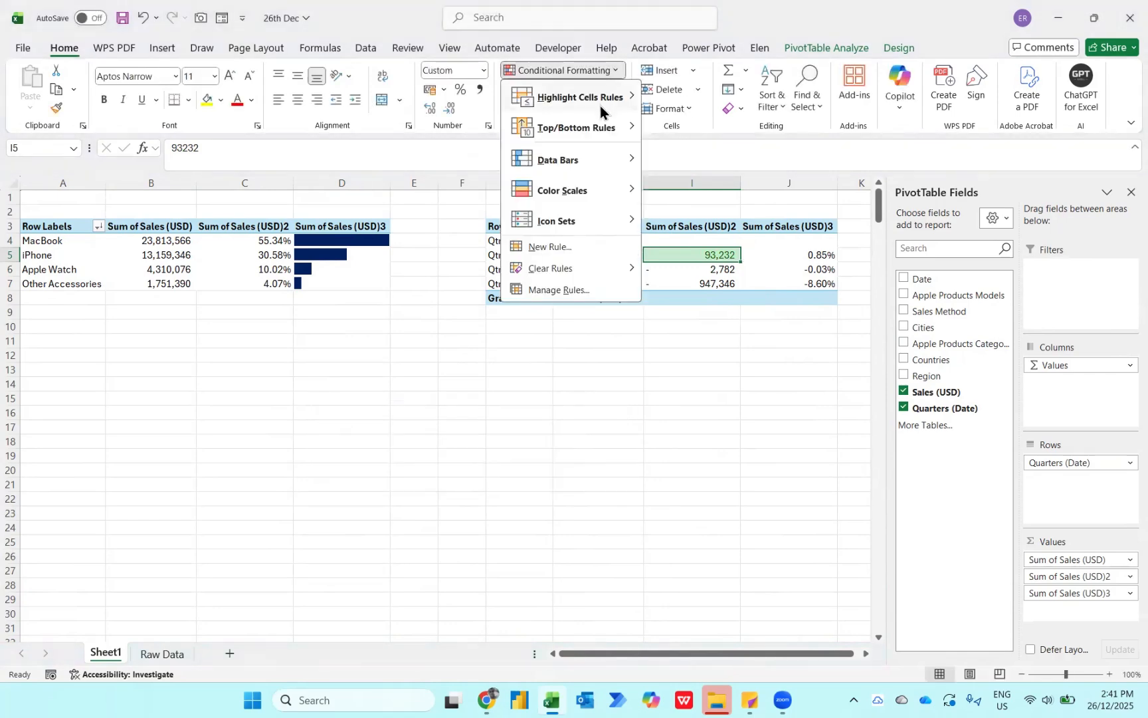
mouse_move(600, 106)
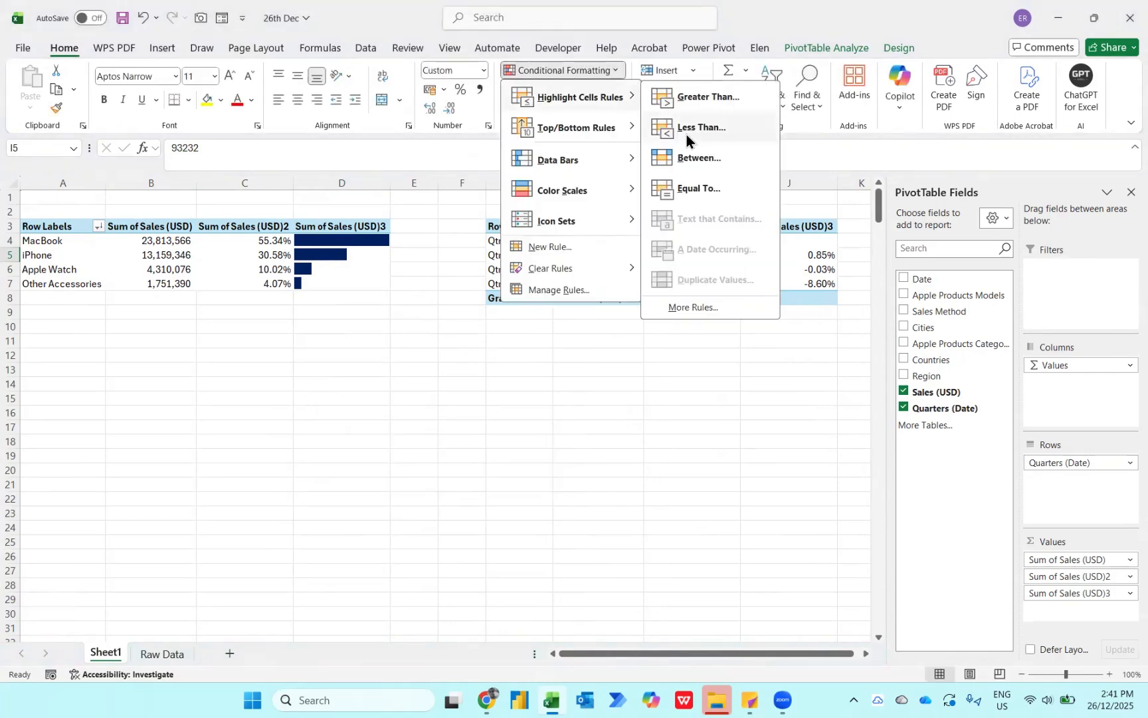
left_click(686, 135)
key("Tab")
key("Return")
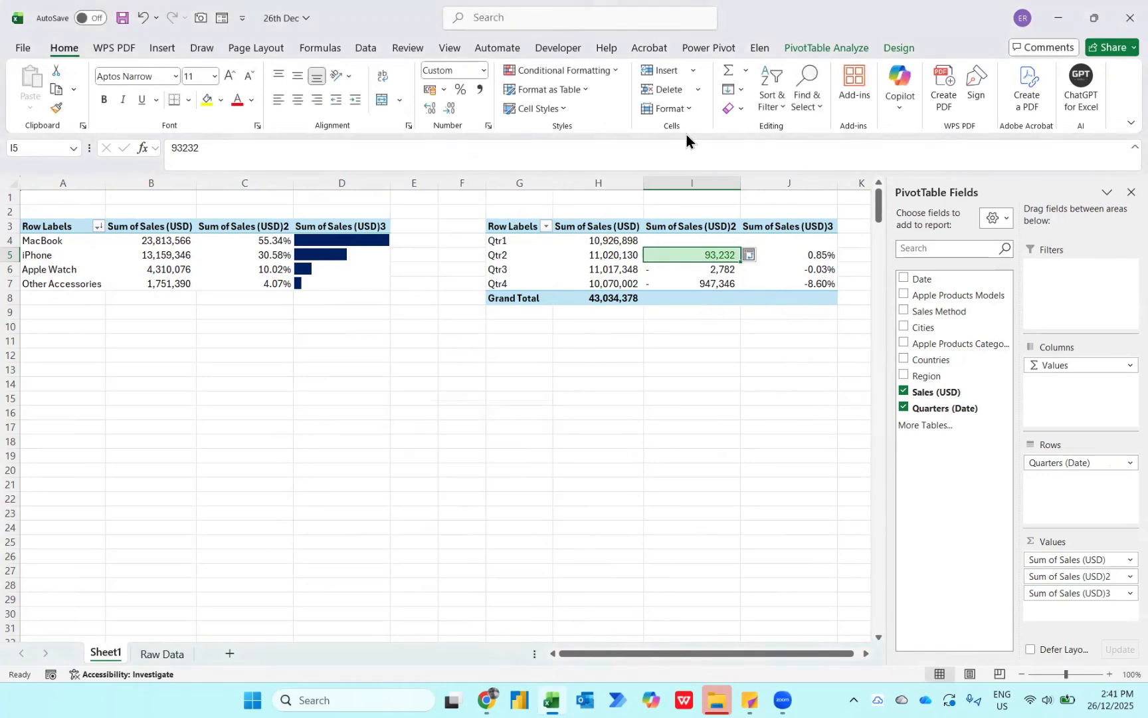
- Apply the directional icon set with three coloured arrows to the Qtr2 difference value in I5
key("alt+h")
key("l")
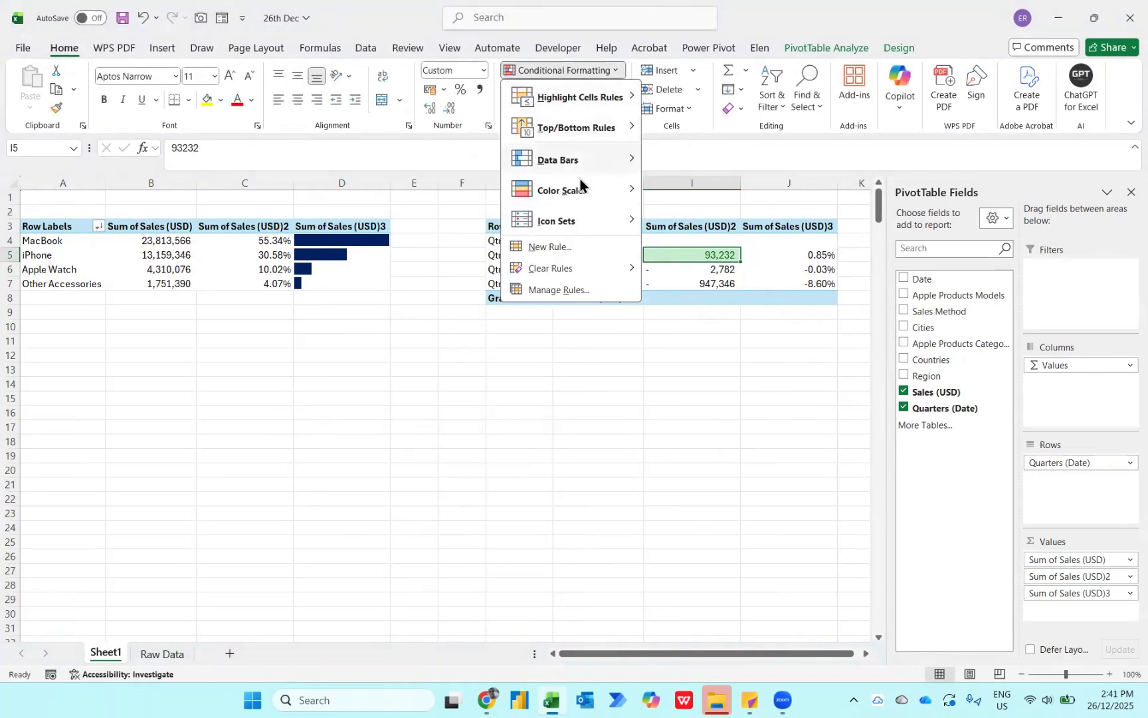
mouse_move(566, 221)
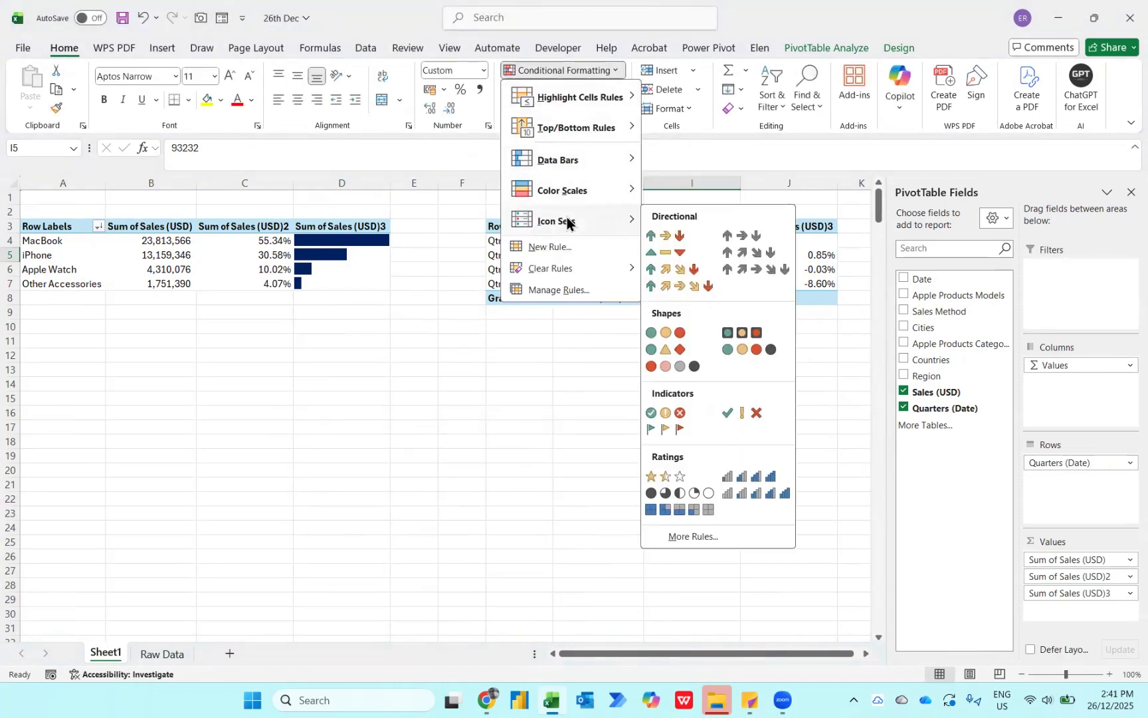
left_click(658, 235)
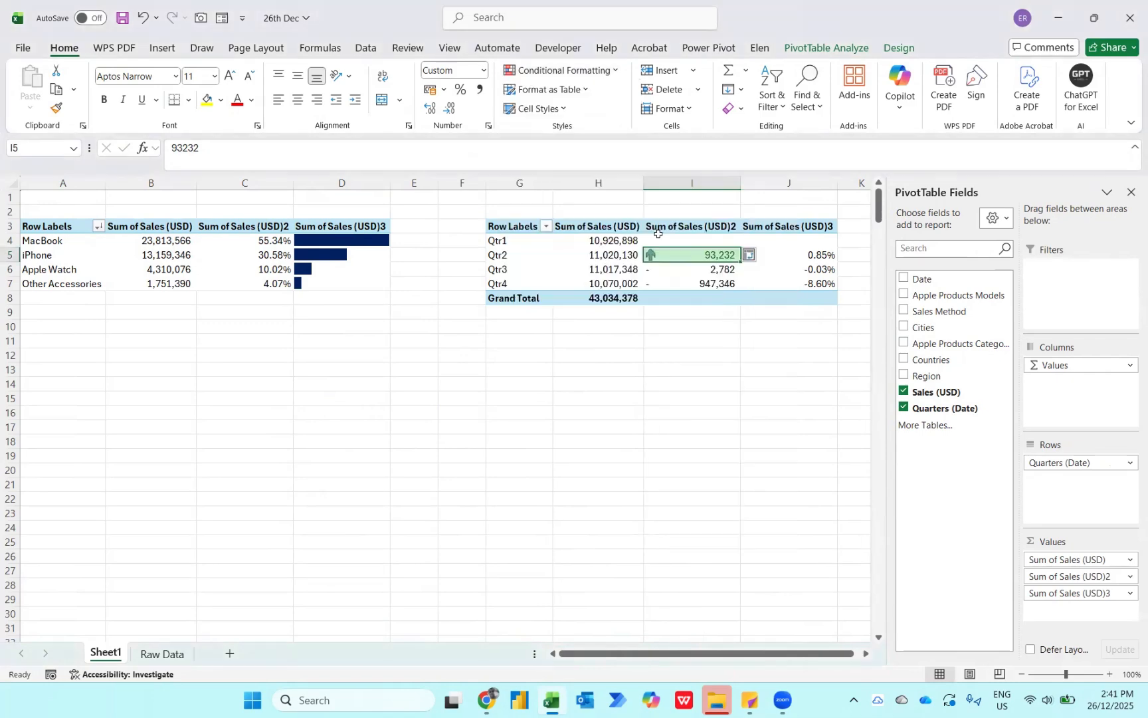
- Extend the icon set rule to all cells showing "Sum of Sales (USD)2" values and set both thresholds to Number 0
key("alt+h")
key("l")
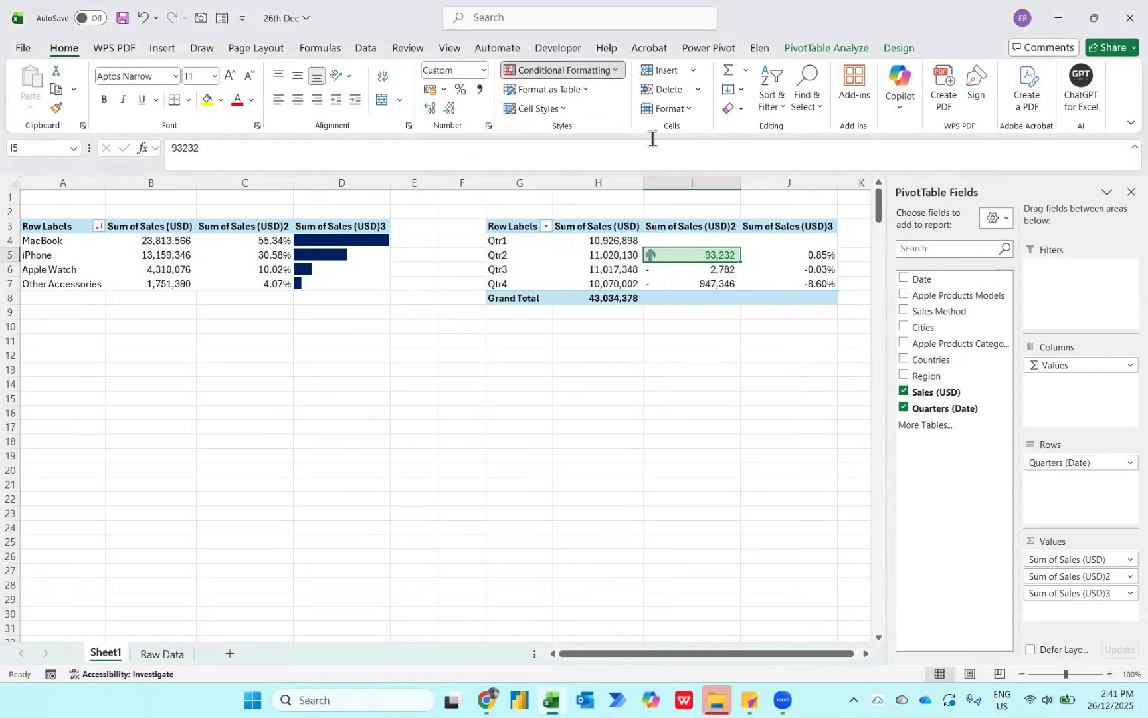
left_click(561, 293)
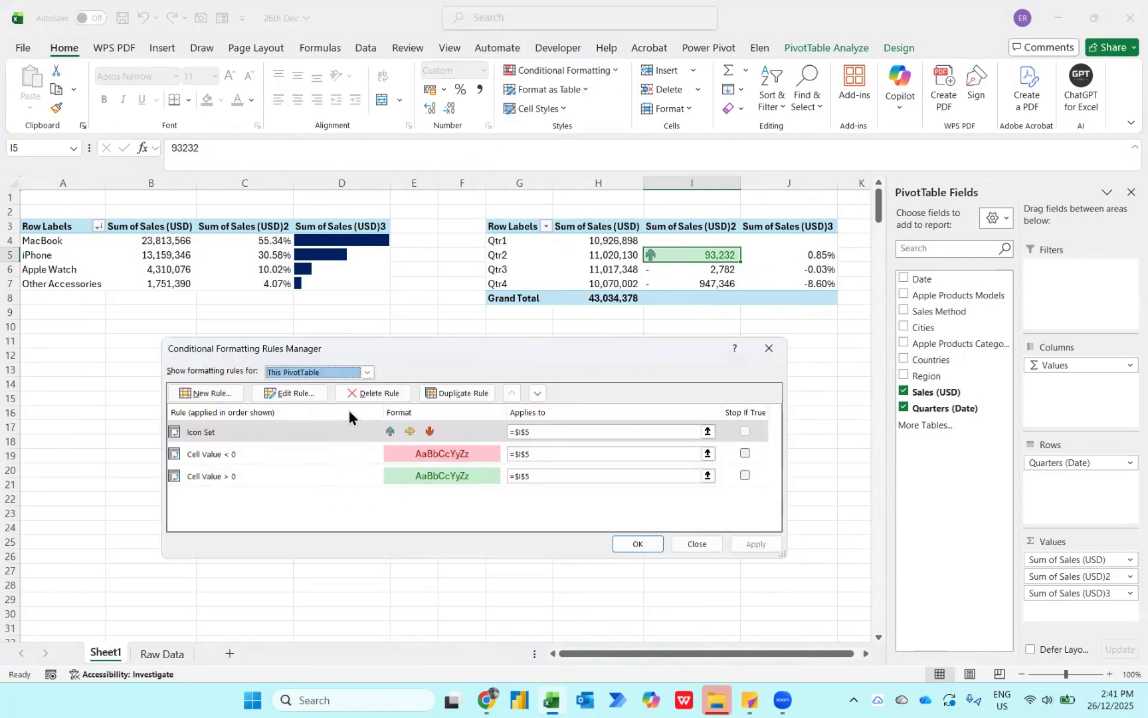
left_click(308, 390)
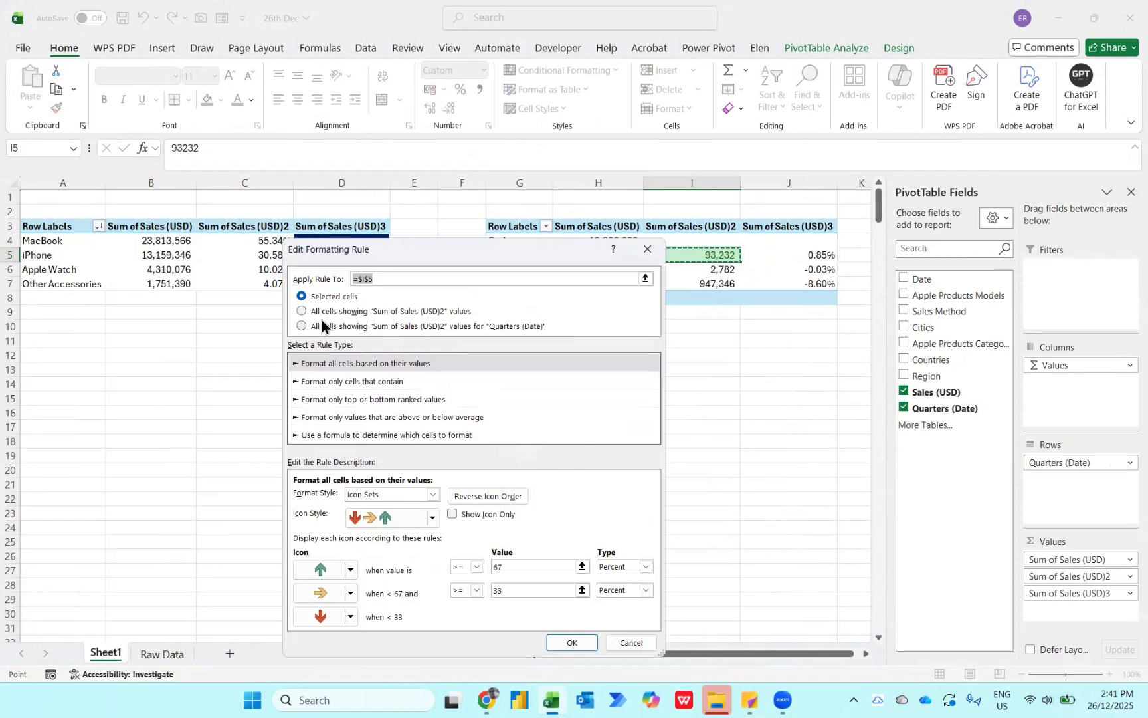
left_click(316, 314)
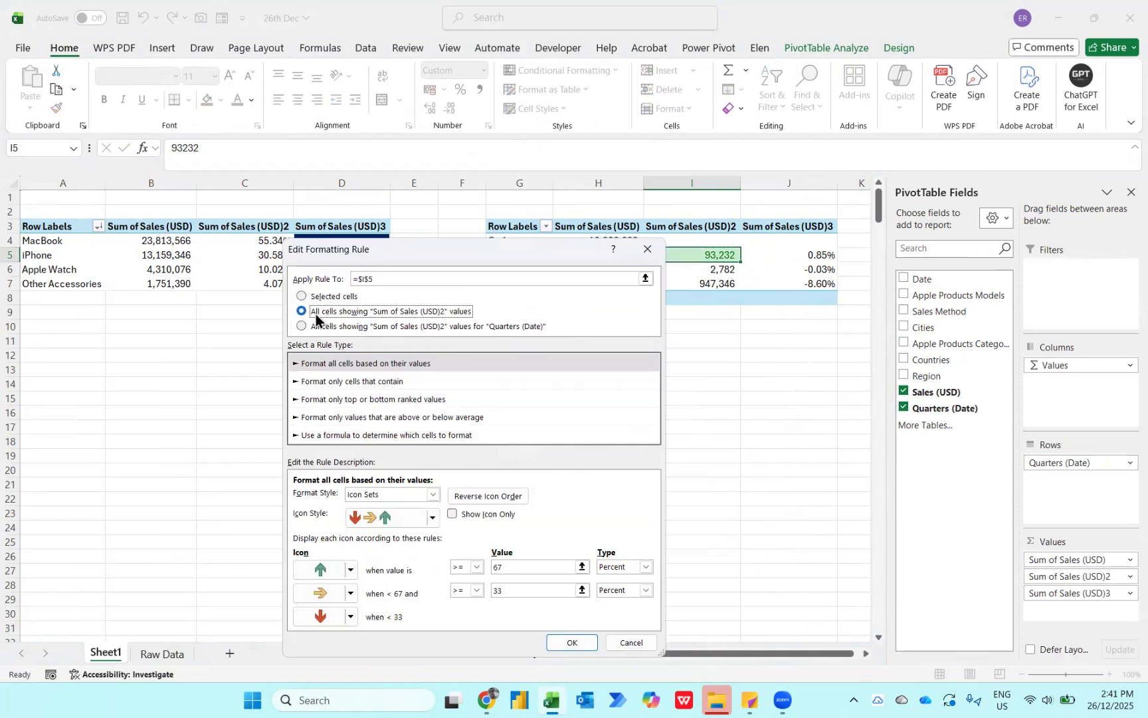
left_click(645, 567)
left_click(617, 581)
left_click(643, 590)
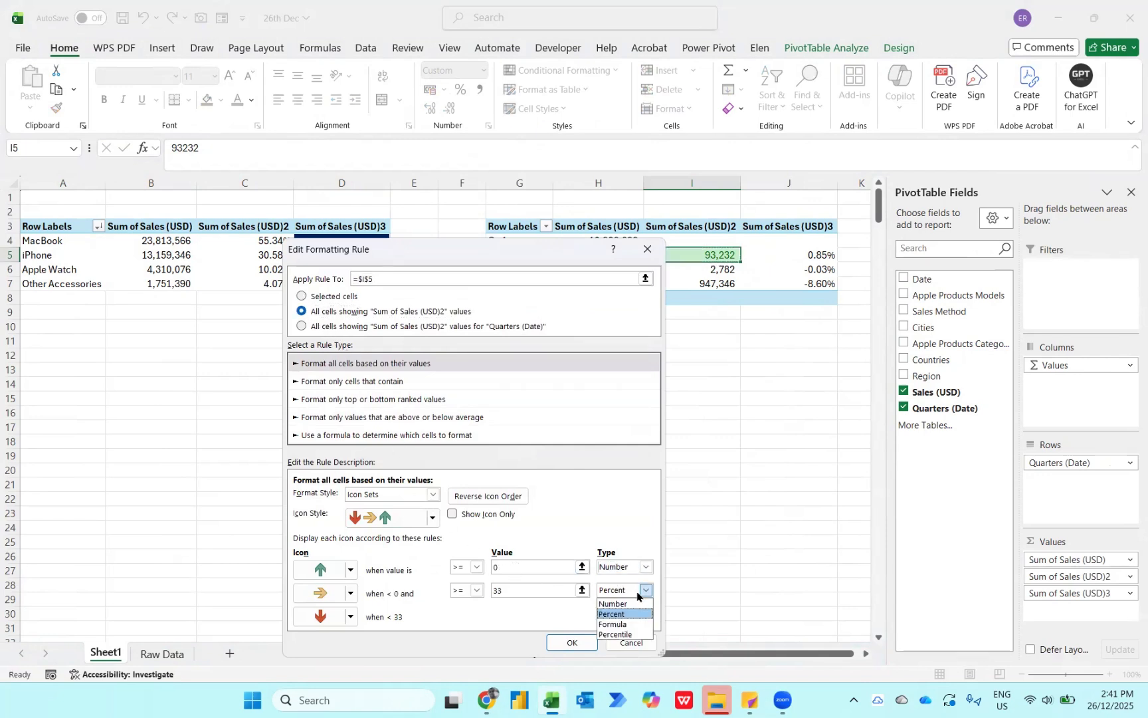
left_click(620, 604)
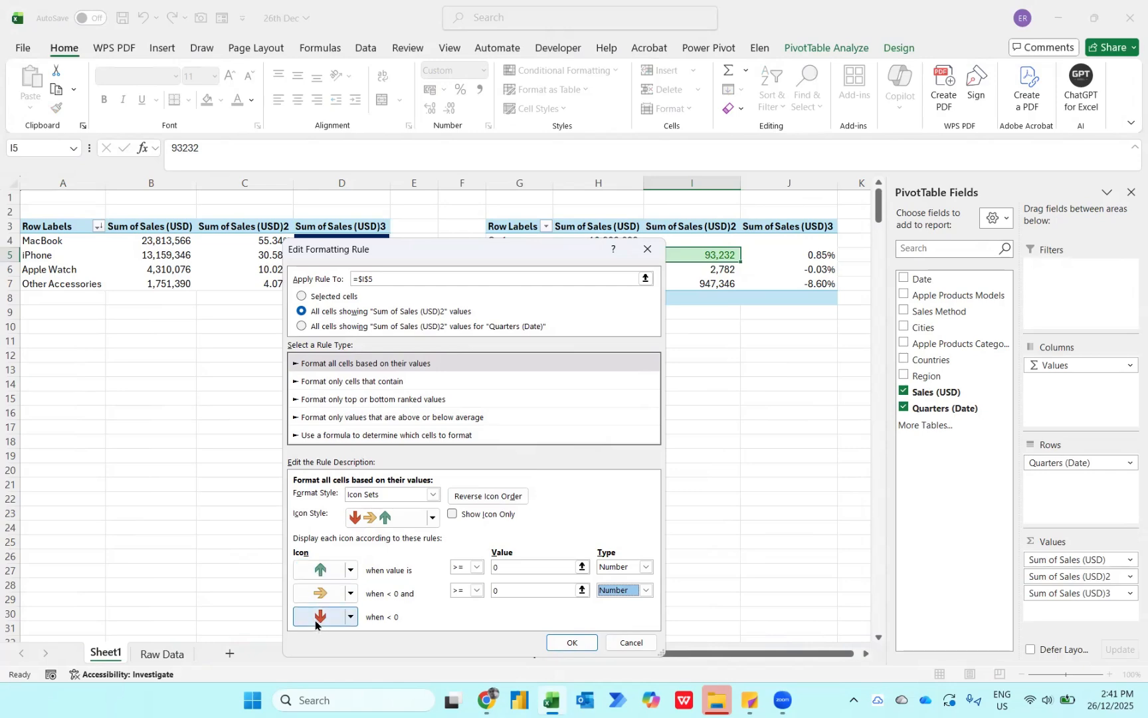
left_click(572, 643)
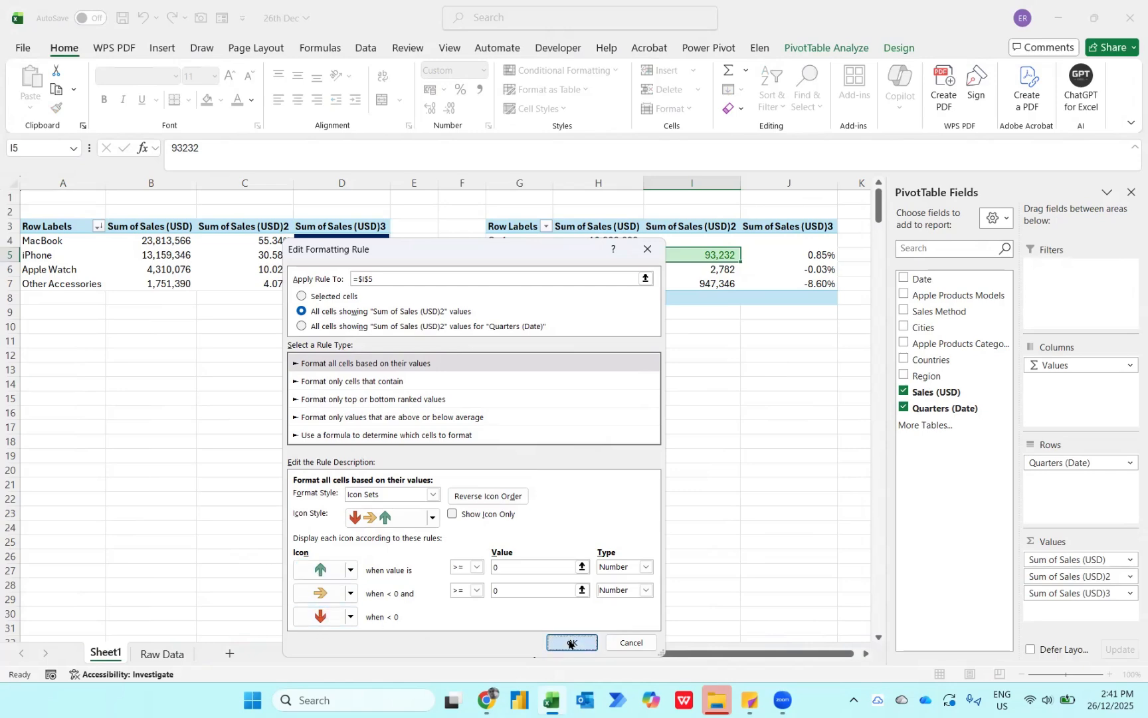
- Extend the less-than-0 and greater-than-0 rules to all cells showing "Sum of Sales (USD)2" values and apply the rule changes
left_click(361, 447)
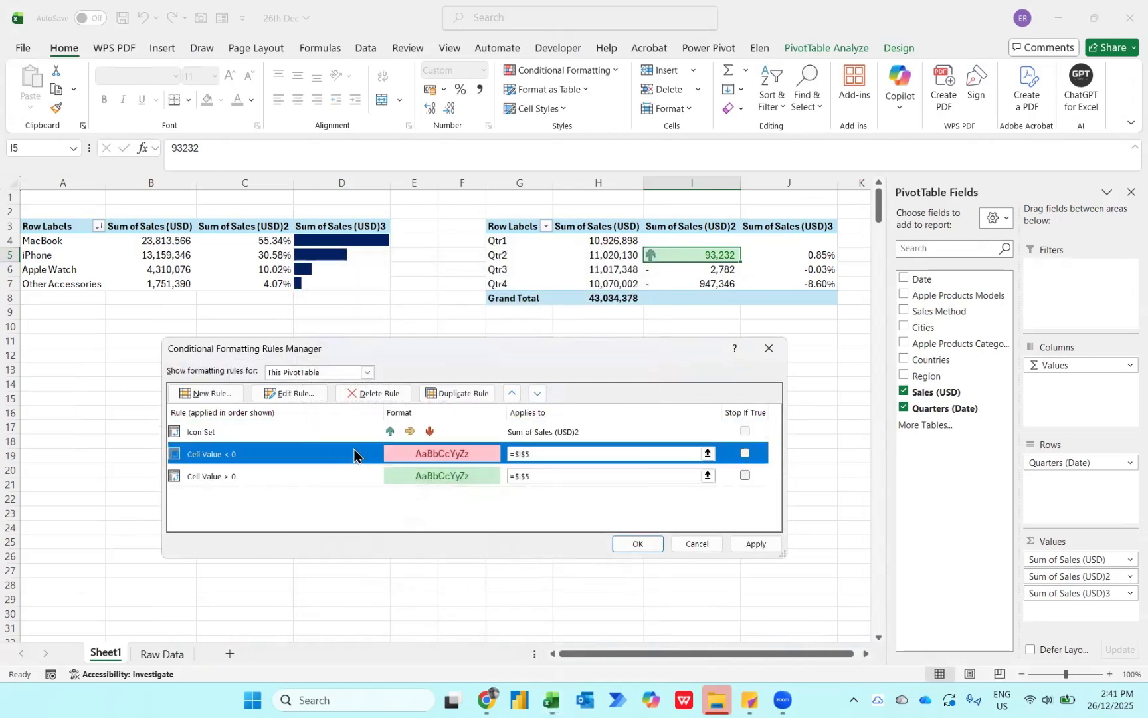
left_click(306, 394)
left_click(329, 347)
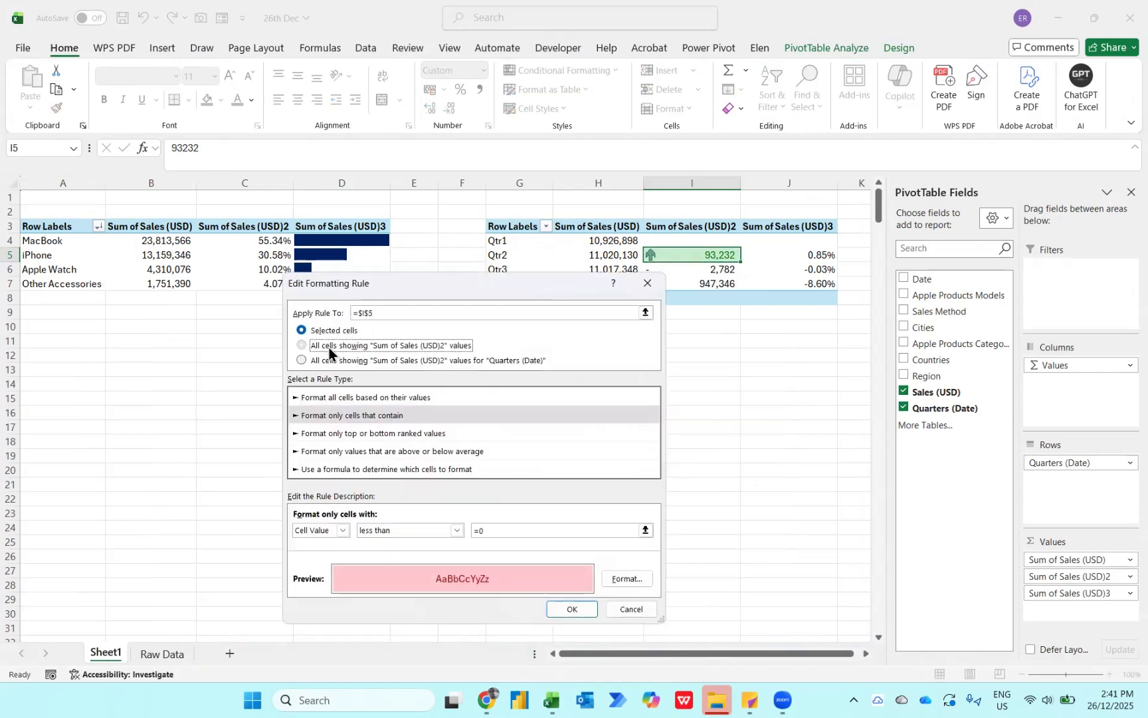
left_click(584, 615)
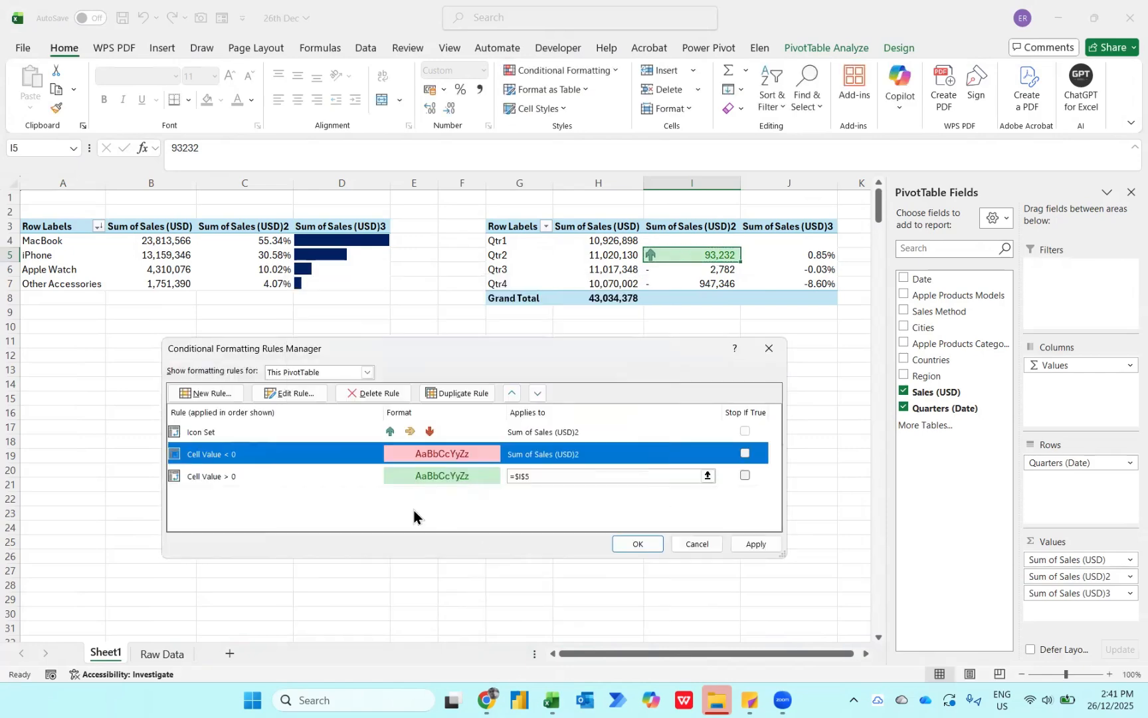
left_click(343, 478)
left_click(288, 394)
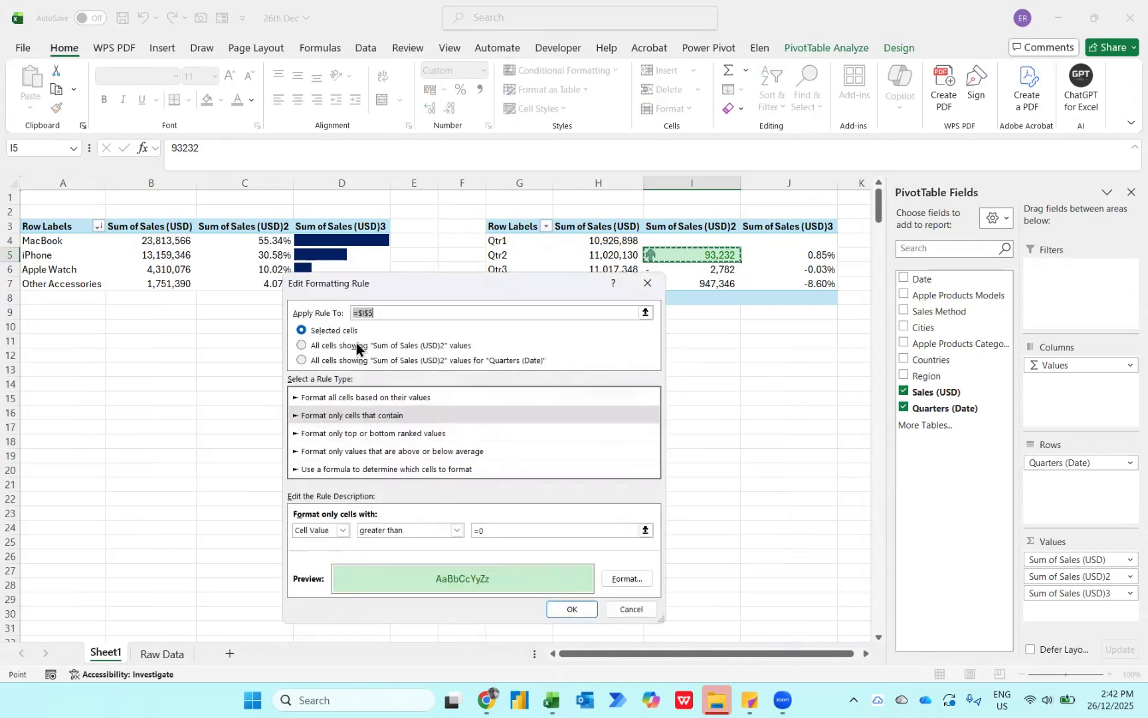
left_click(301, 345)
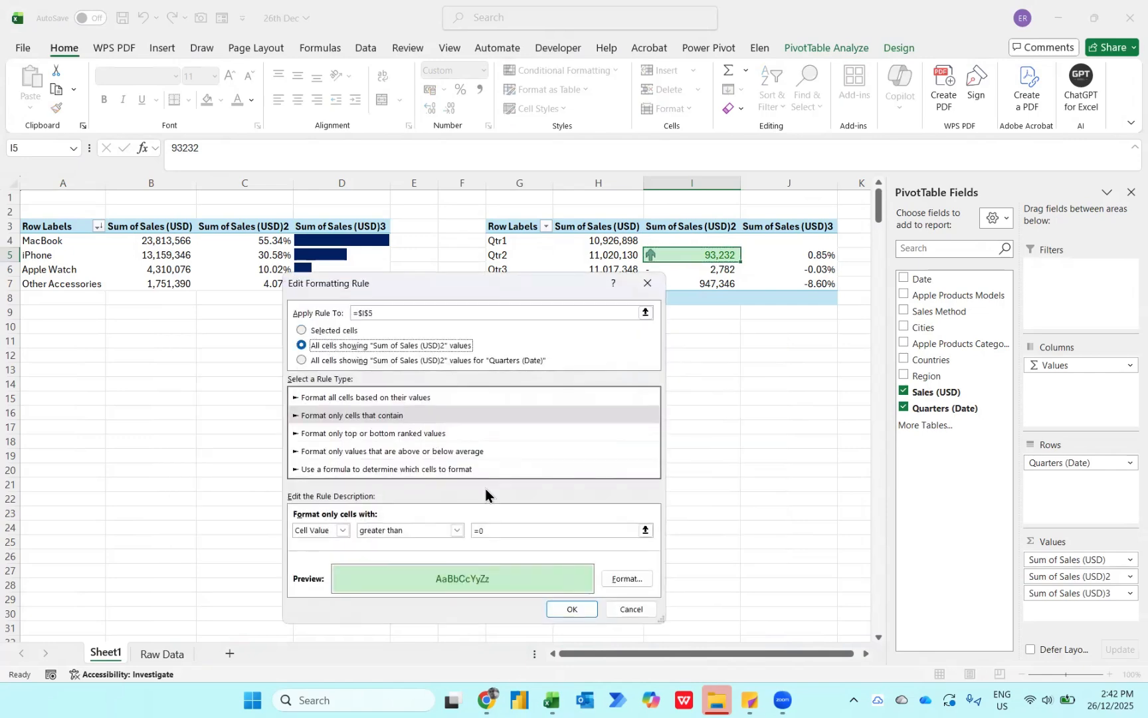
left_click(561, 611)
left_click(632, 544)
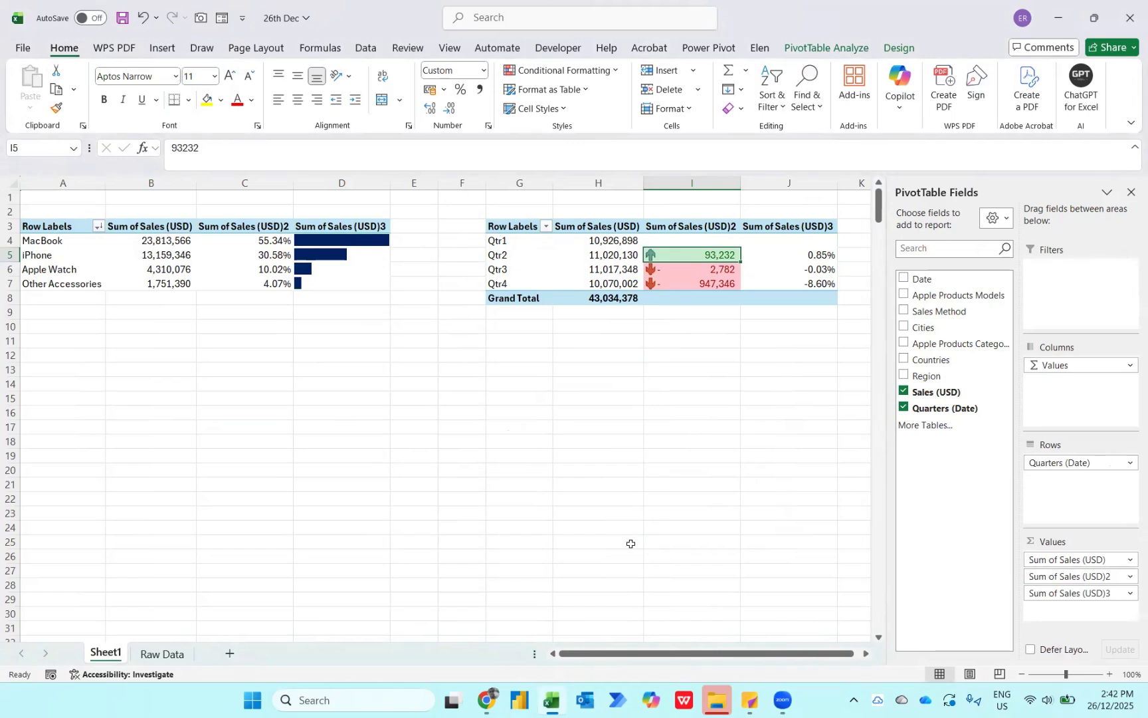
- Copy the Qtr2 difference value in I5 and paste only its formats onto the percentage change in J5
key("ctrl+c")
key("Right")
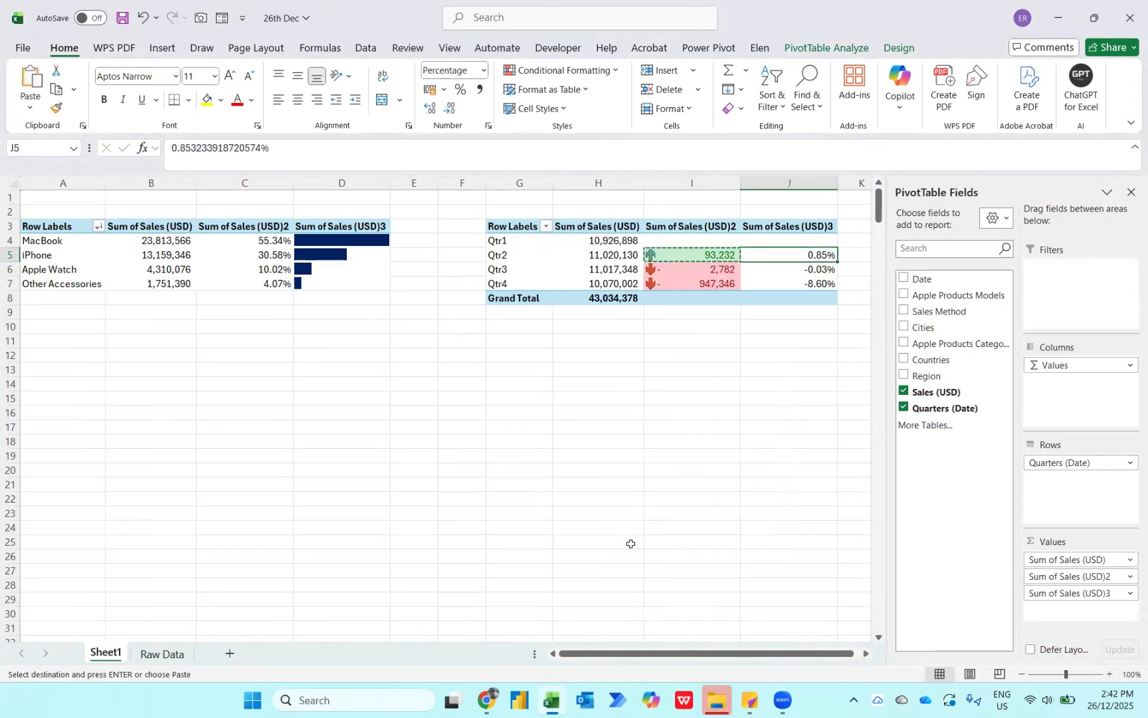
key("ctrl+alt+v")
key("t")
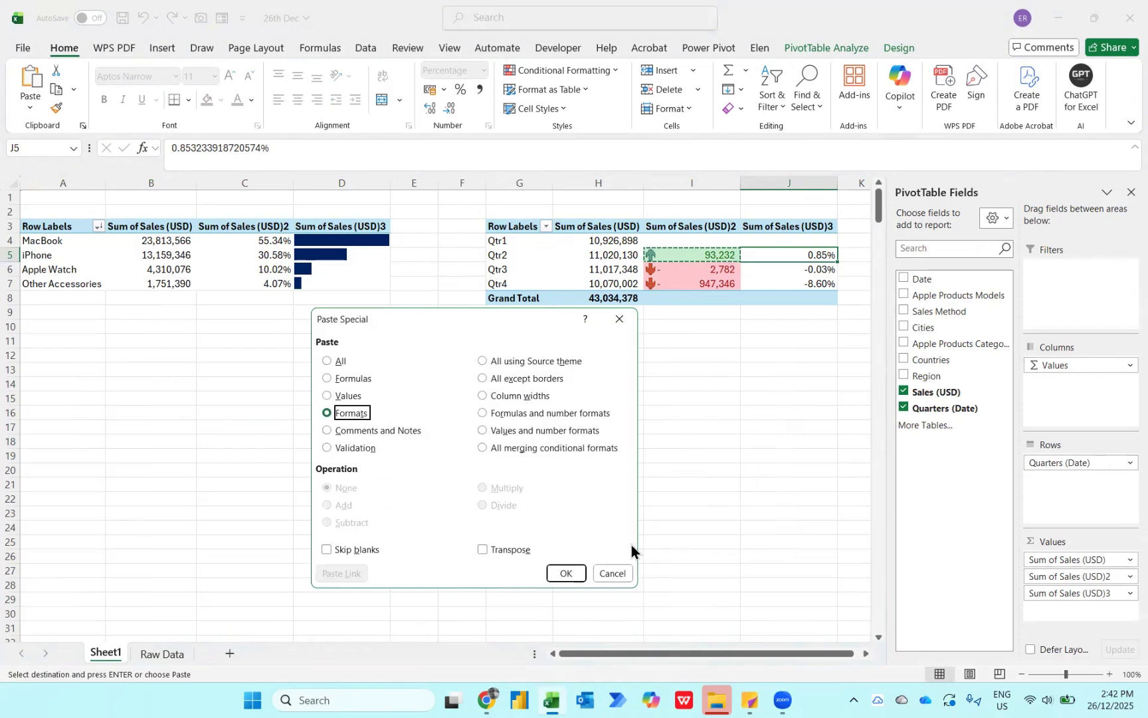
key("Return")
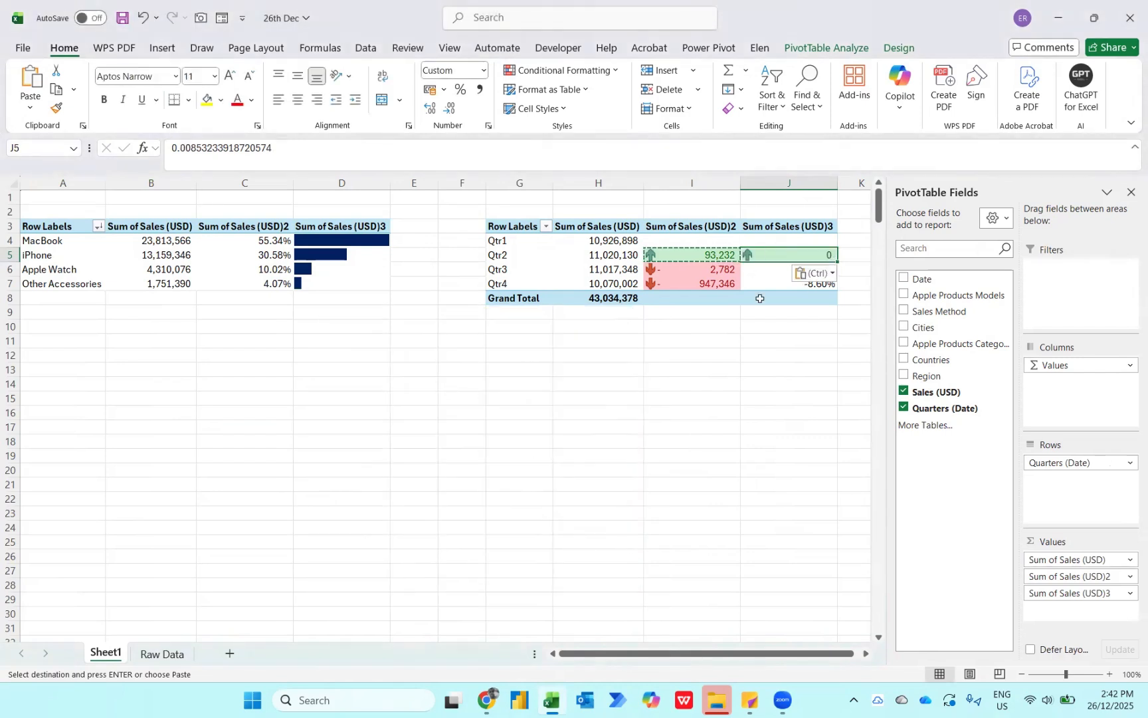
- Extend the icon set rule on J5 to all cells showing "Sum of Sales (USD)3" values
left_click(606, 64)
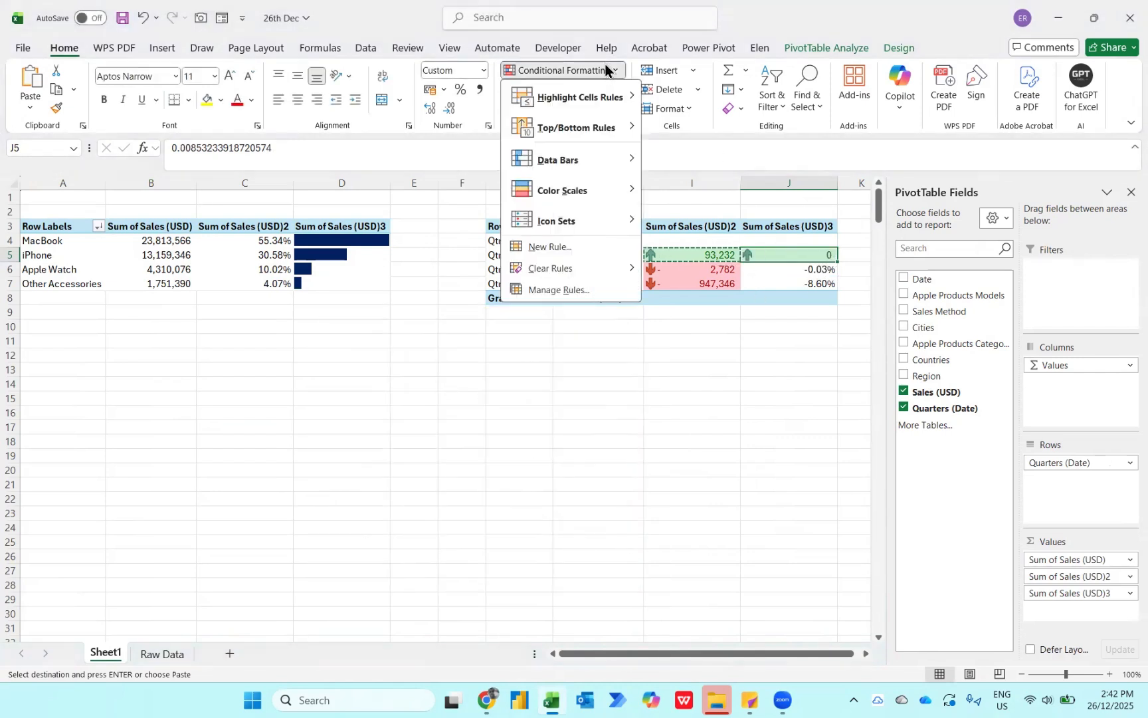
left_click(557, 292)
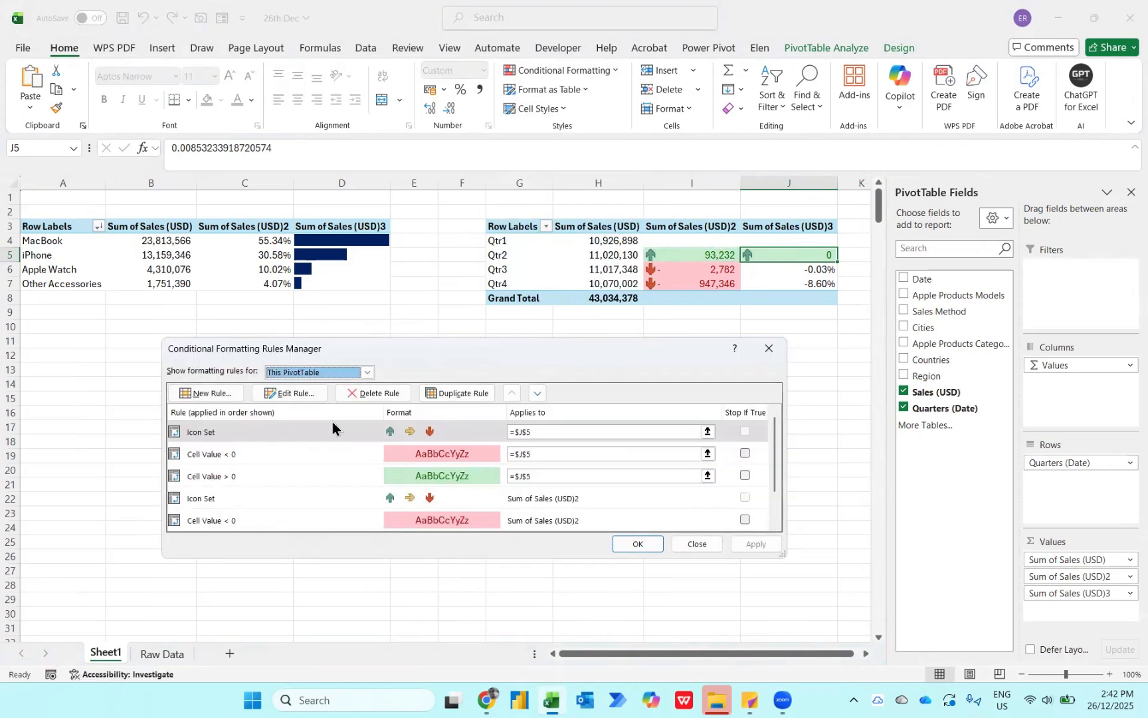
left_click(297, 394)
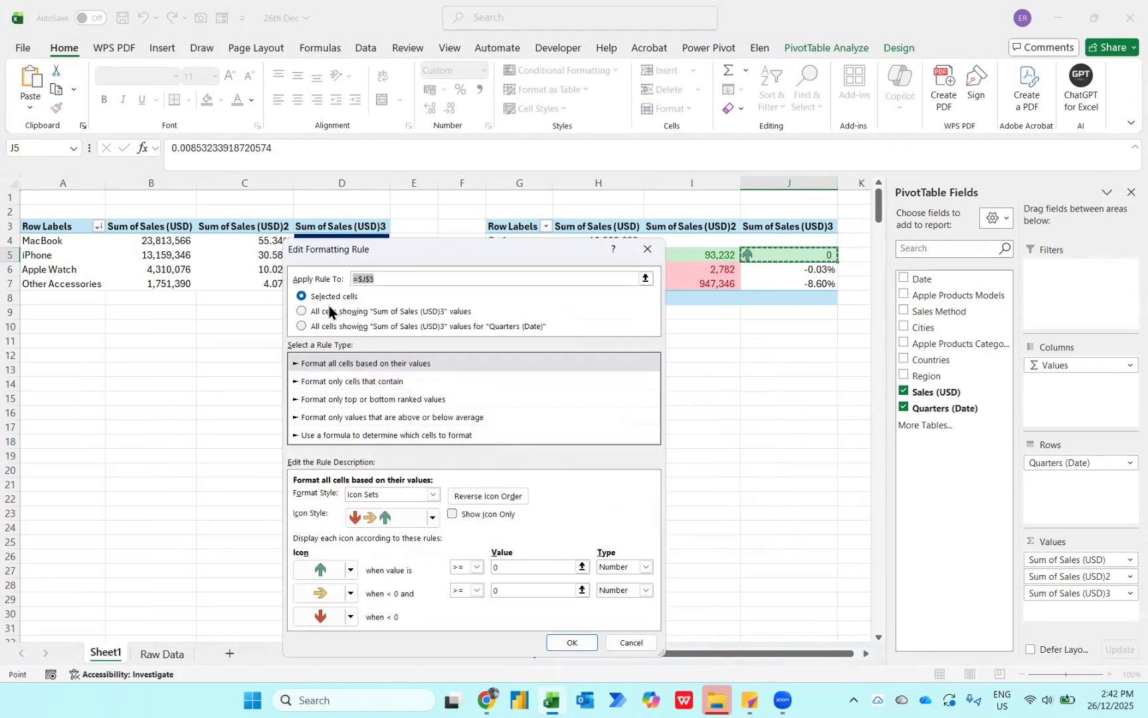
left_click(323, 311)
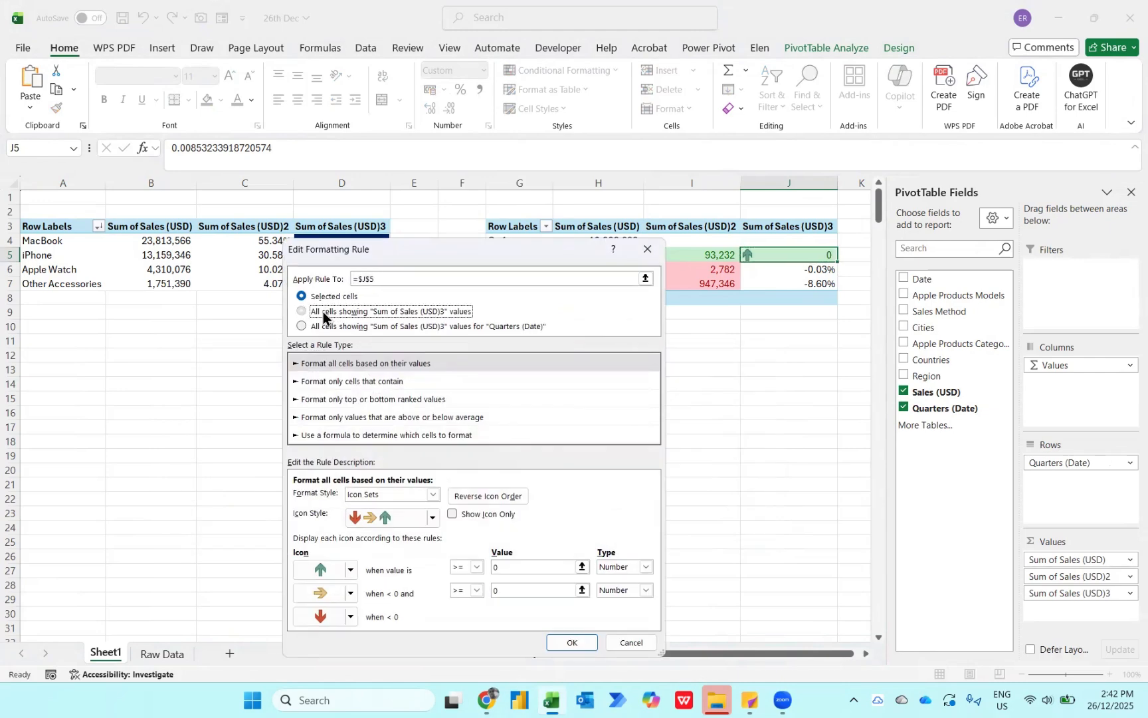
left_click(566, 640)
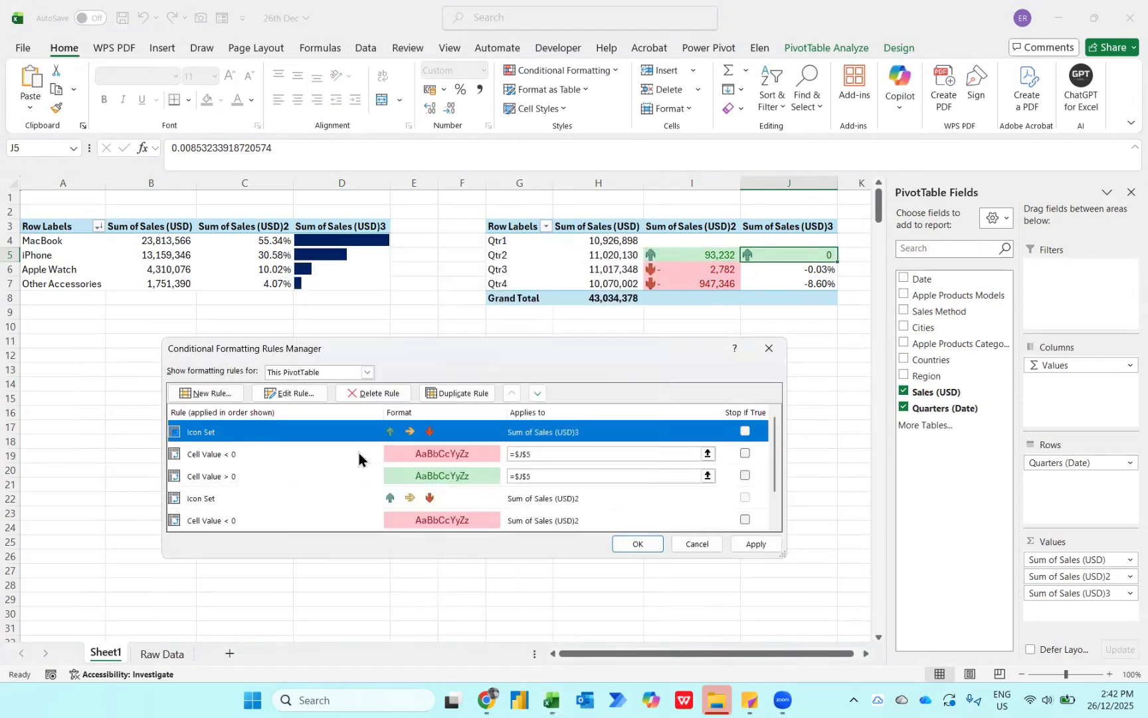
- Extend the less-than-0 and greater-than-0 rules on J5 to all cells showing "Sum of Sales (USD)3" values and apply the rule changes
left_click(359, 453)
left_click(292, 393)
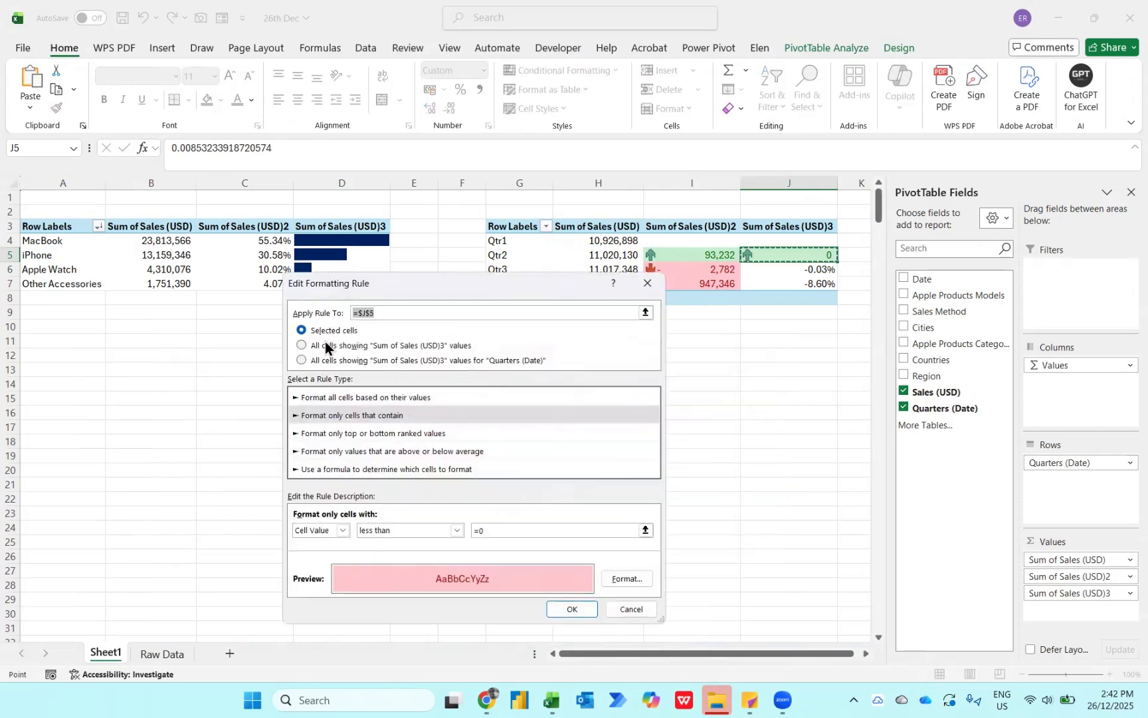
left_click(556, 608)
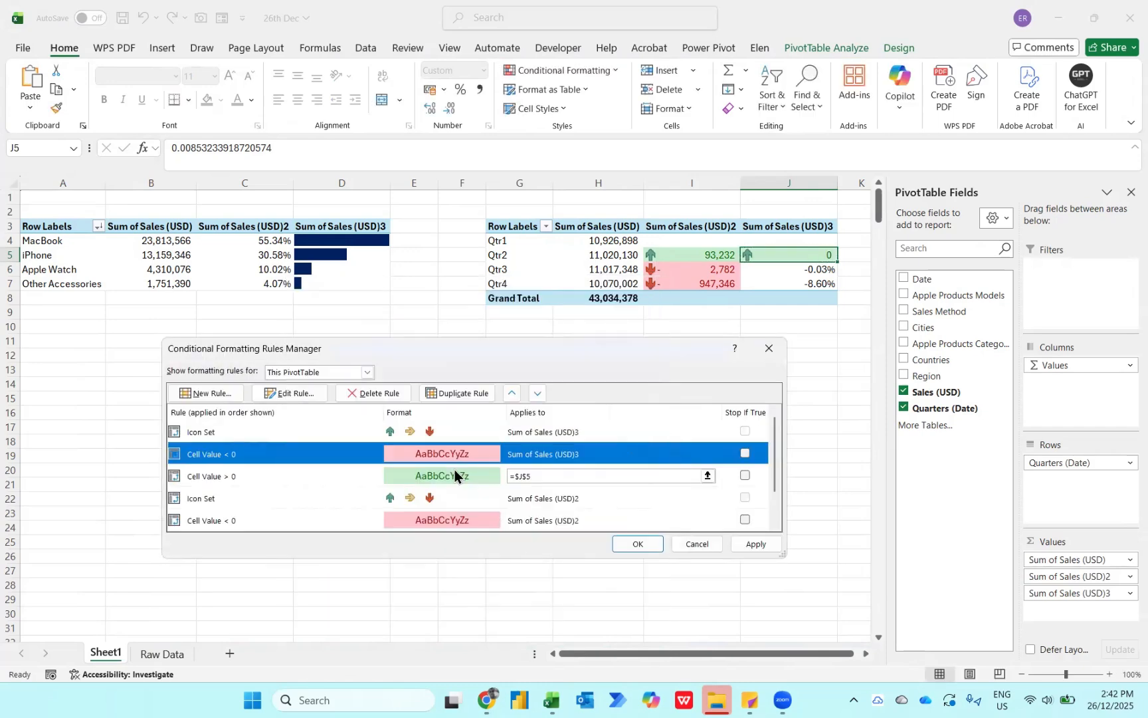
left_click(302, 474)
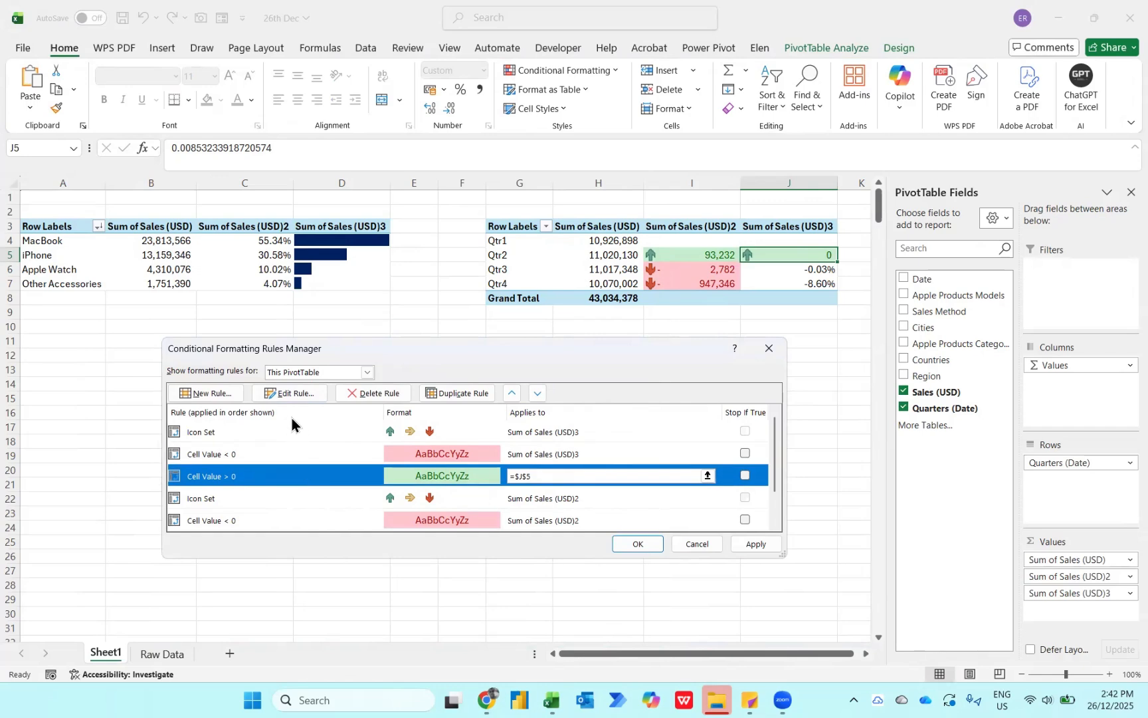
left_click(283, 390)
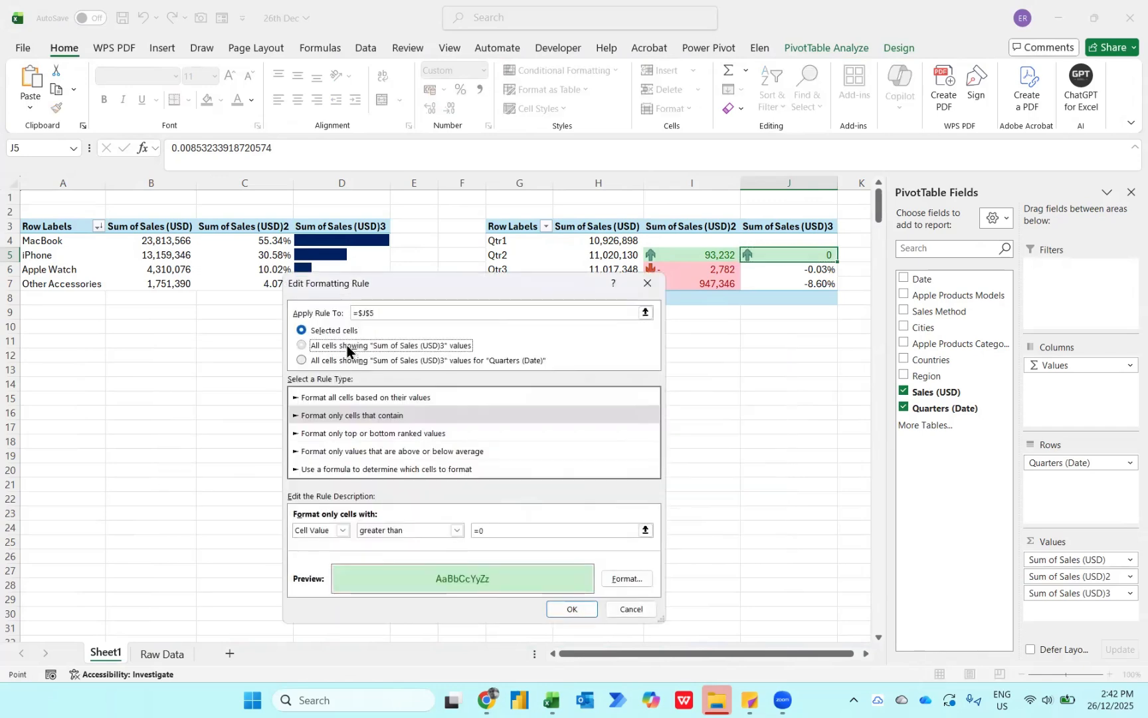
left_click(347, 344)
left_click(584, 609)
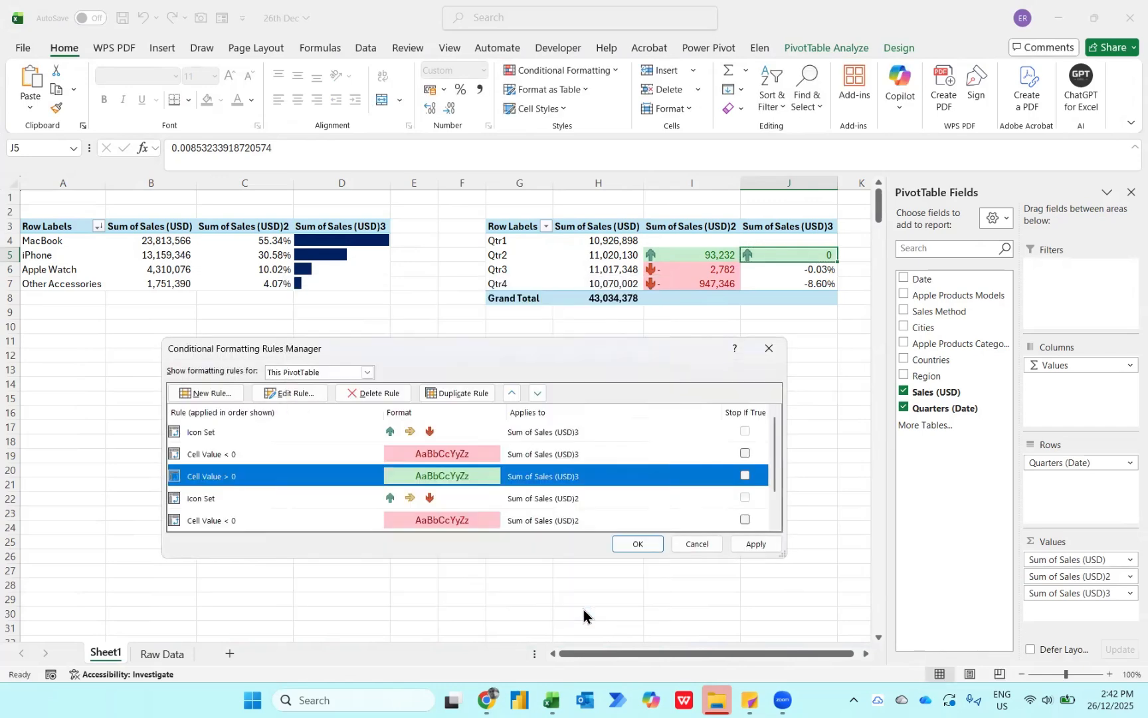
left_click(638, 544)
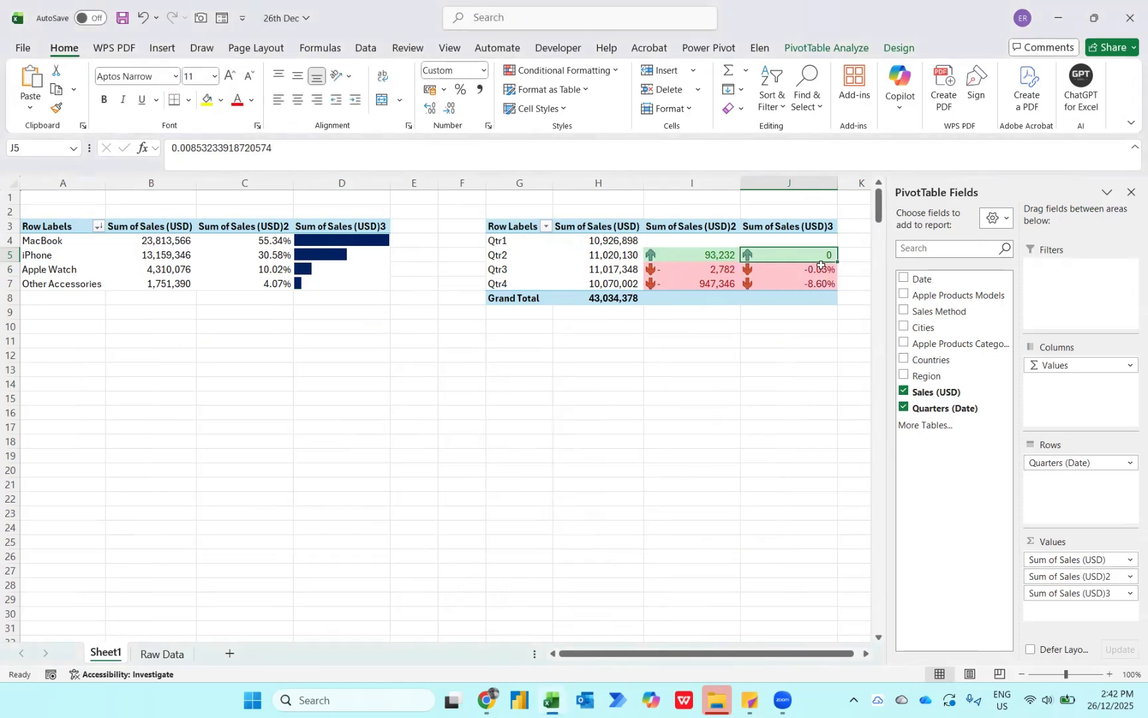
- Try to restore the percentage display of J5 by setting the value field's number format to Percentage with 2 decimal places
mouse_move(818, 257)
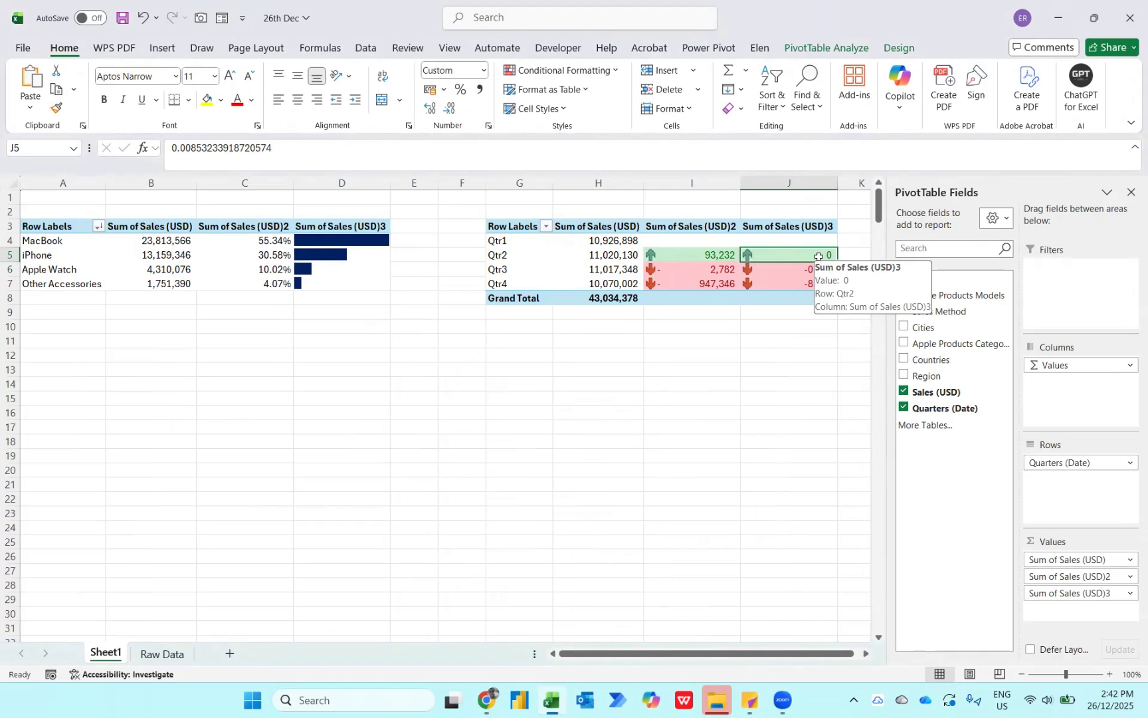
right_click(818, 259)
left_click(856, 336)
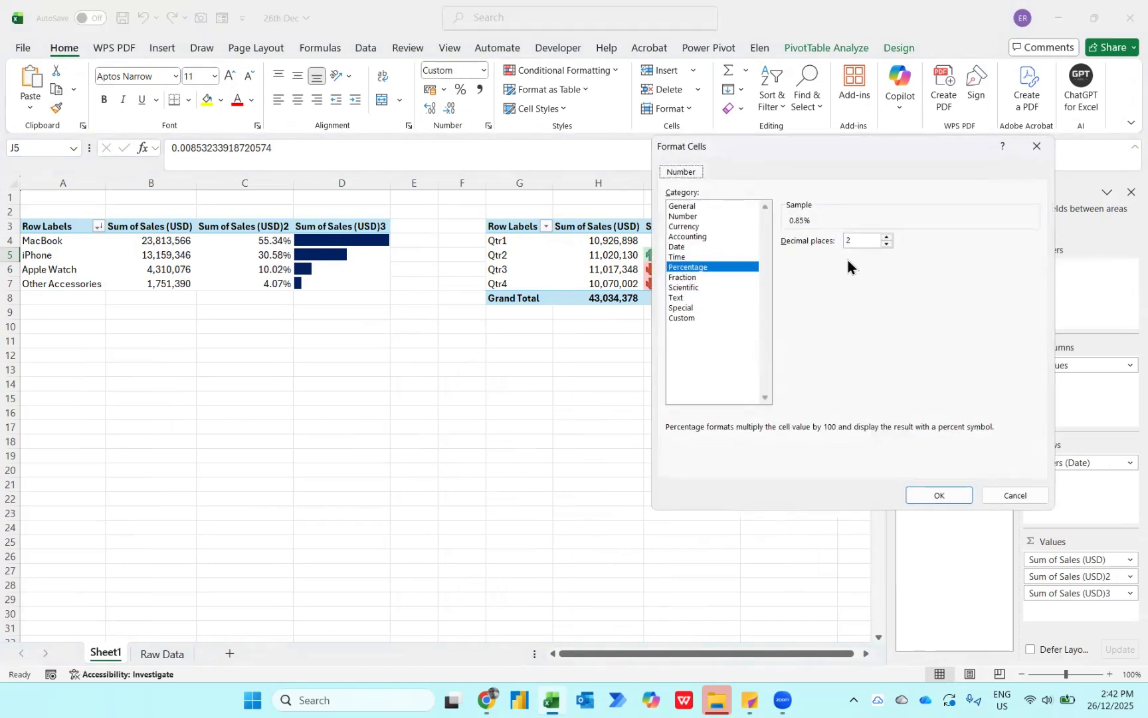
left_click(950, 496)
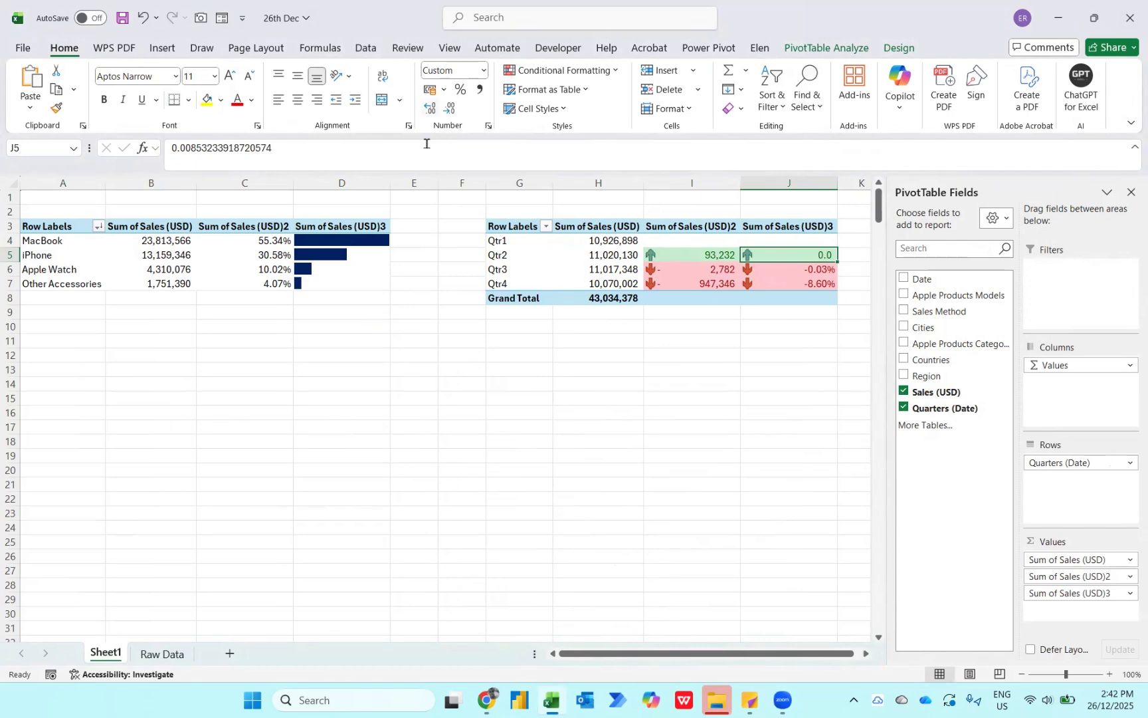
right_click(802, 257)
left_click(848, 339)
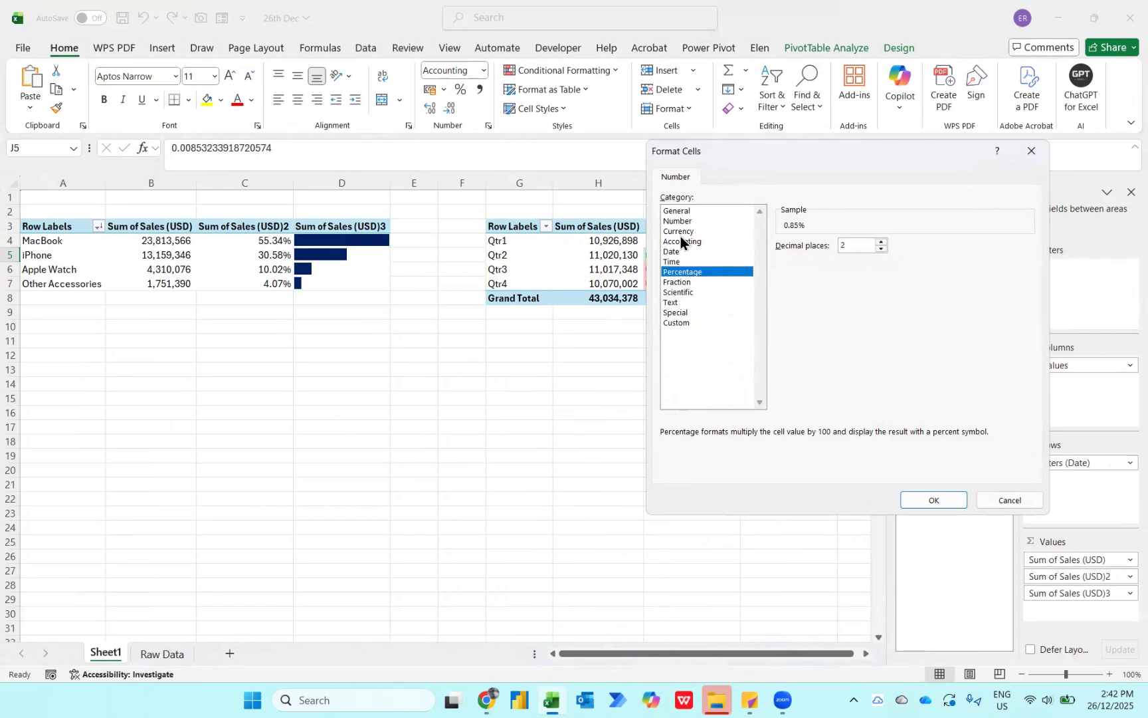
left_click(682, 235)
left_click(685, 273)
left_click(934, 500)
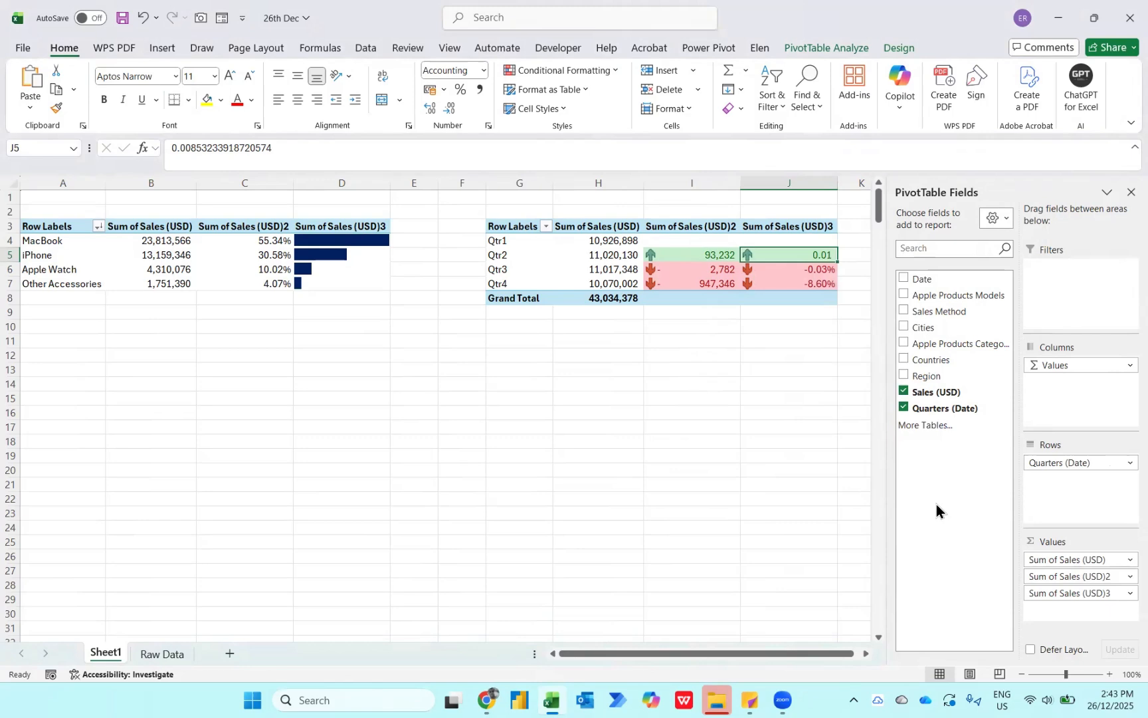
- Format the Qtr2 percentage change cell J5 itself as Percentage
right_click(819, 254)
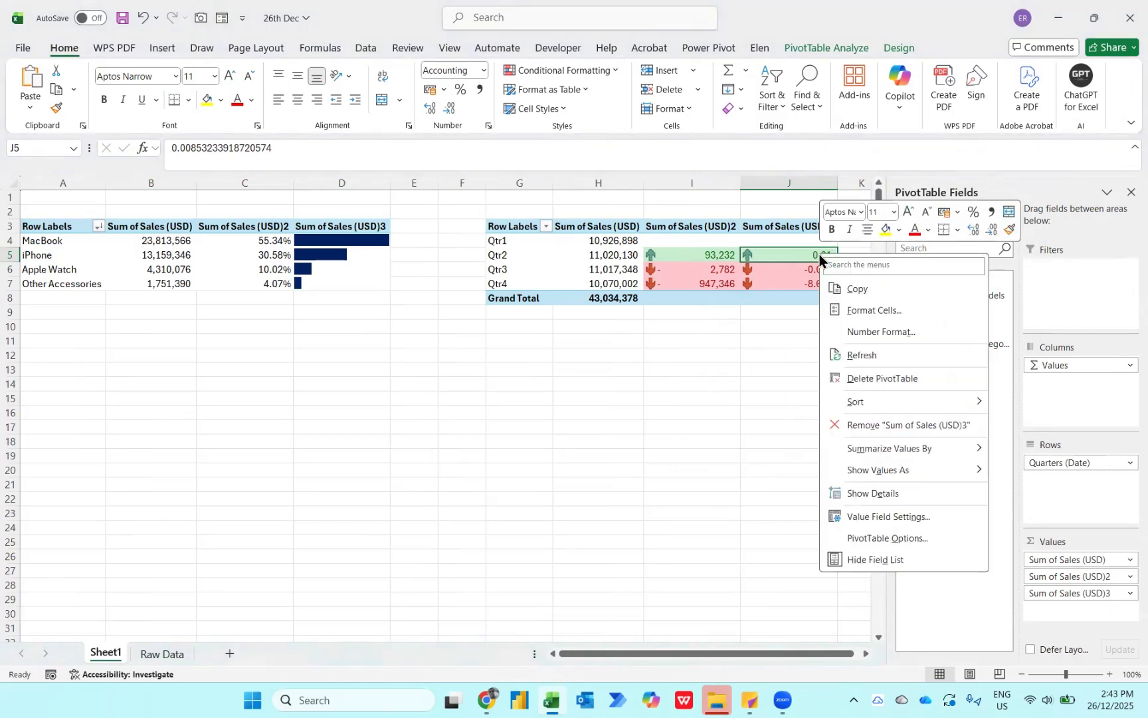
left_click(860, 308)
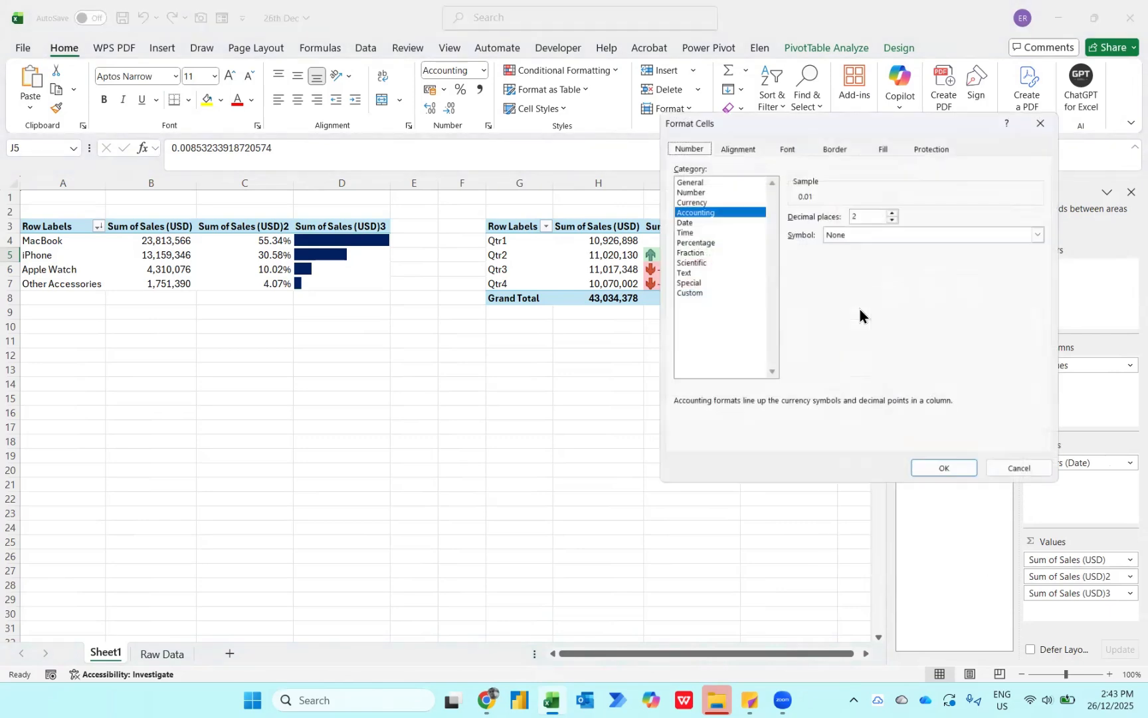
left_click(708, 244)
left_click(927, 469)
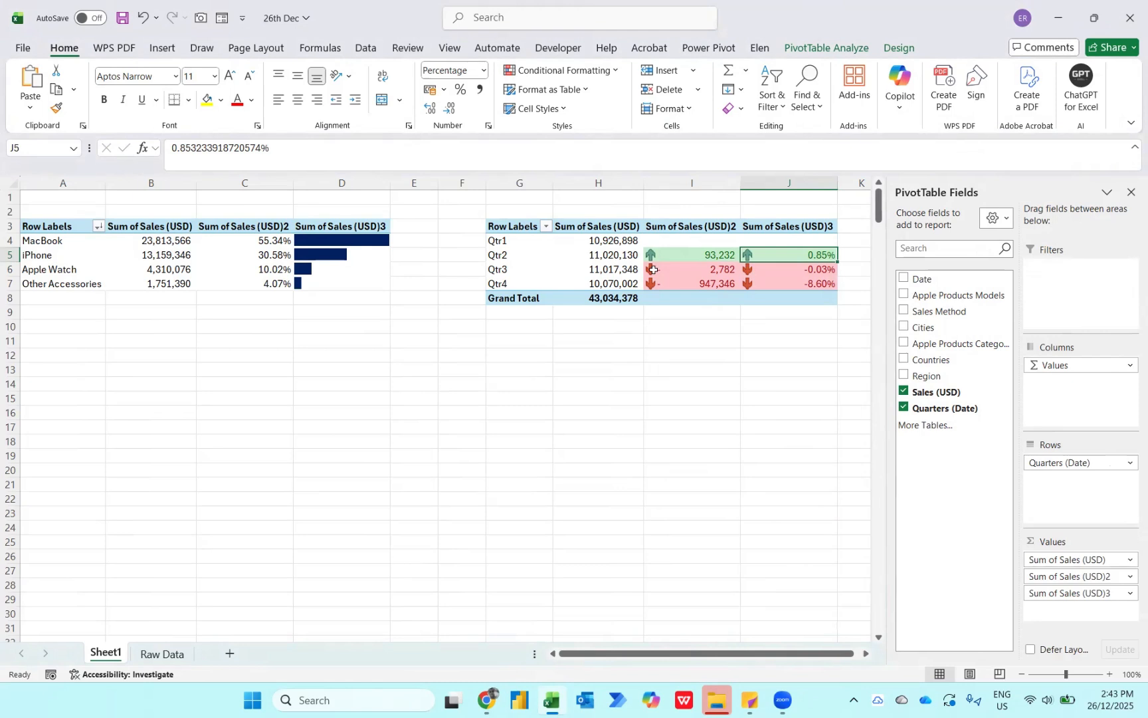
- Rename the sales value header in B3 of the category PivotTable as Total Sales
mouse_move(653, 269)
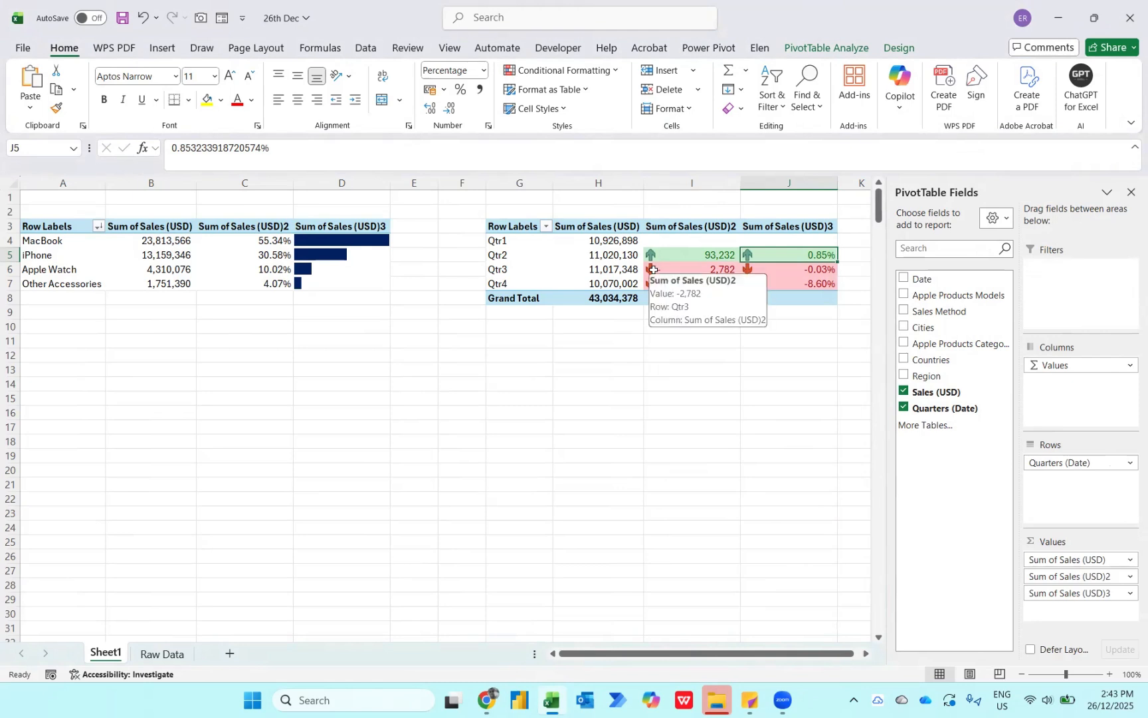
left_click(167, 226)
type("T")
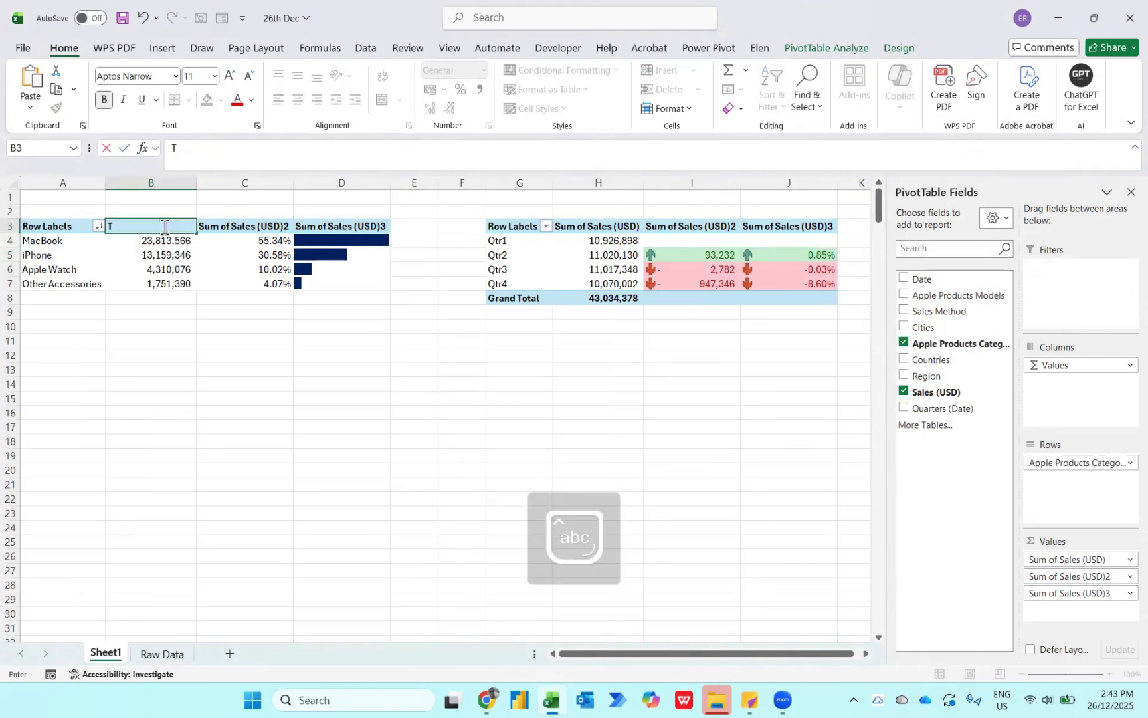
type("otal Sales")
key("Return")
- Rename the share column header in C3 of the category PivotTable as Apportionment (%)
key("Up")
key("Right")
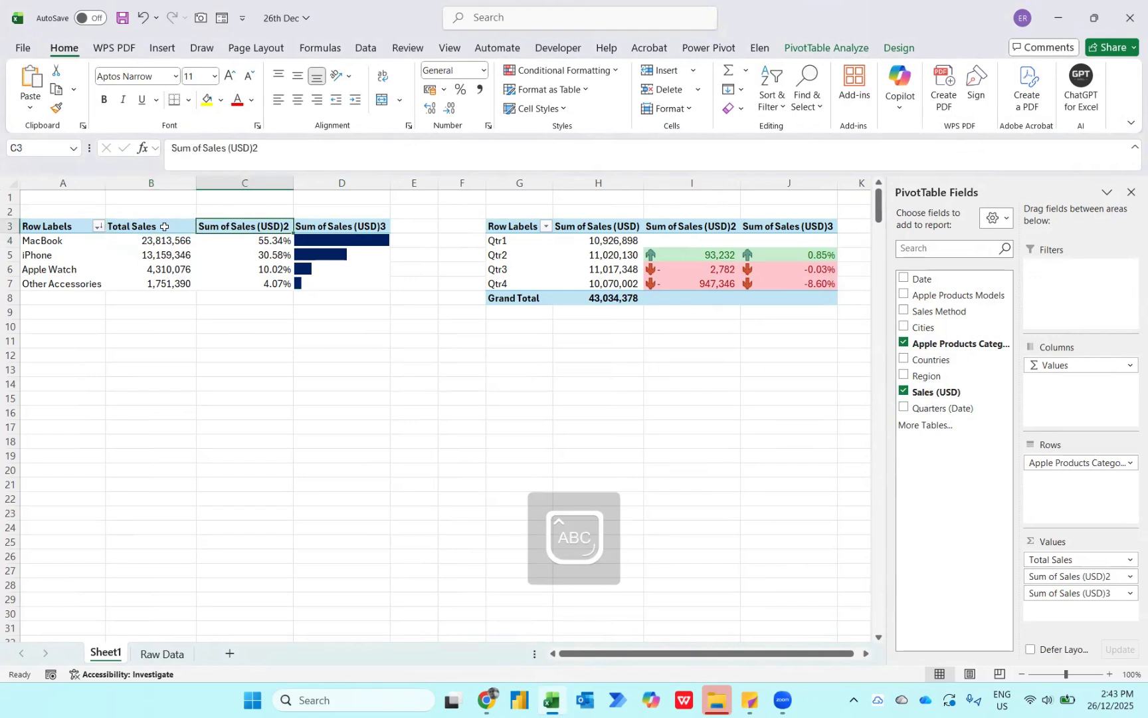
type("Apportionment")
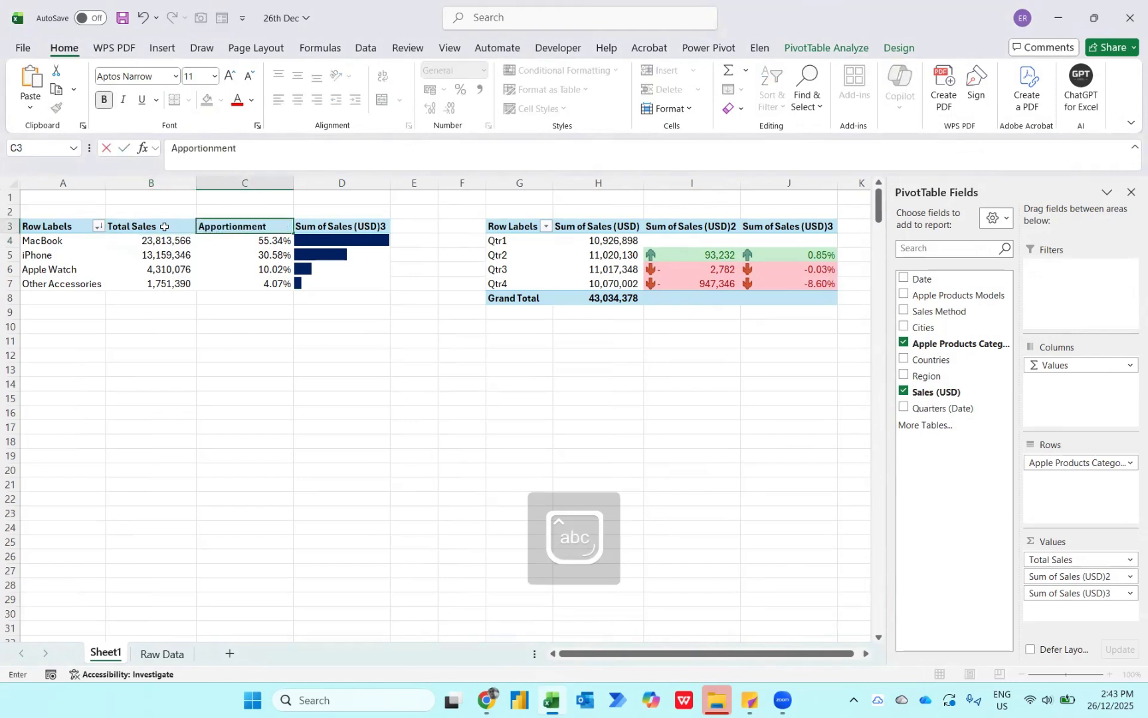
type(" (%)")
key("Return")
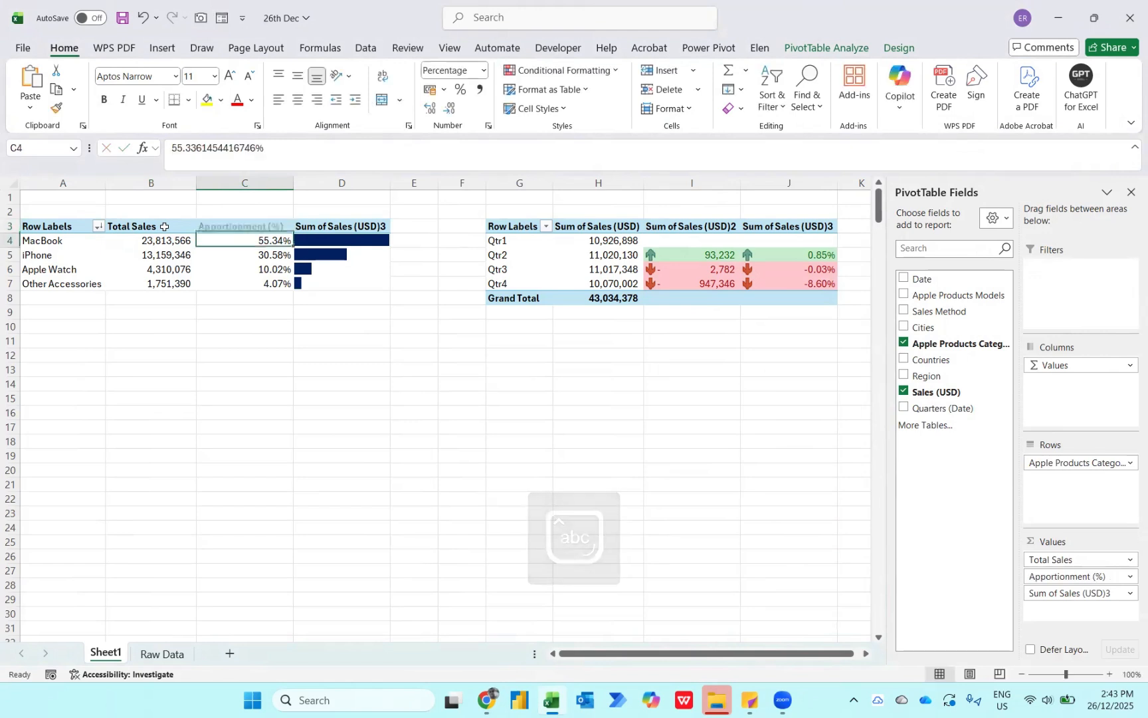
- Rename the data bar column header in D3 of the category PivotTable as Performance
key("Up")
key("Right")
type("Performnc")
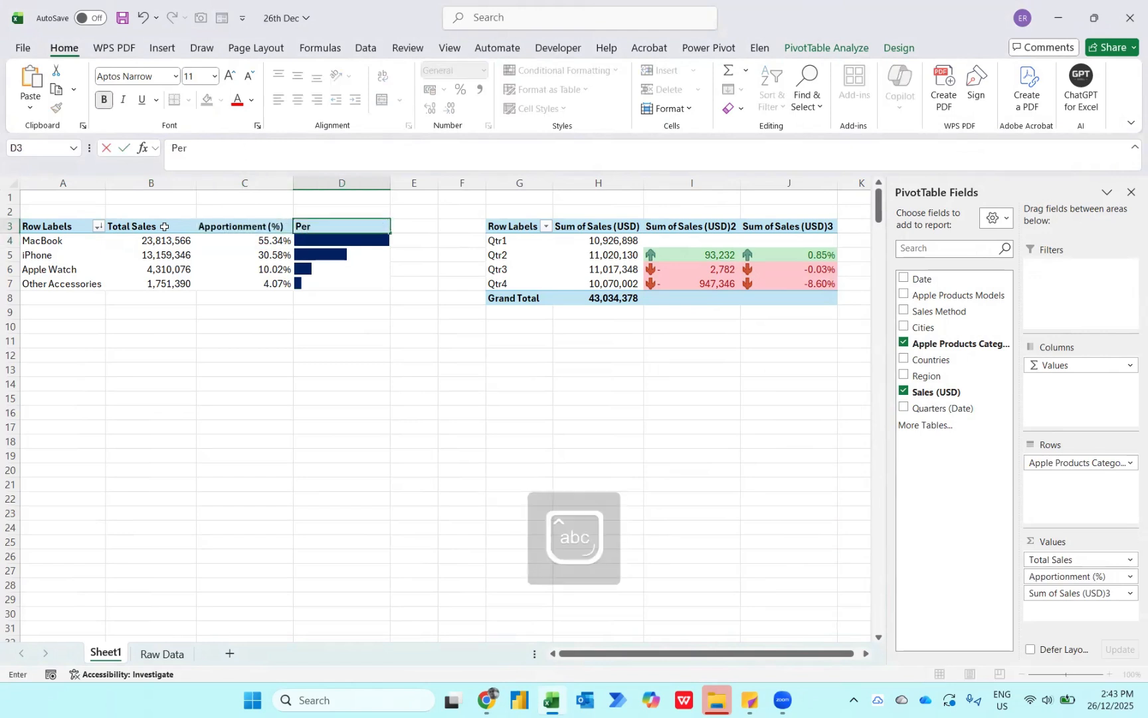
key("BackSpace")
type("ance")
key("Return")
- Rename the sales value header in H3 of the quarterly PivotTable as Quarterly Sales
key("Up")
key("Right")
key("Right")
key("Right")
key("Right")
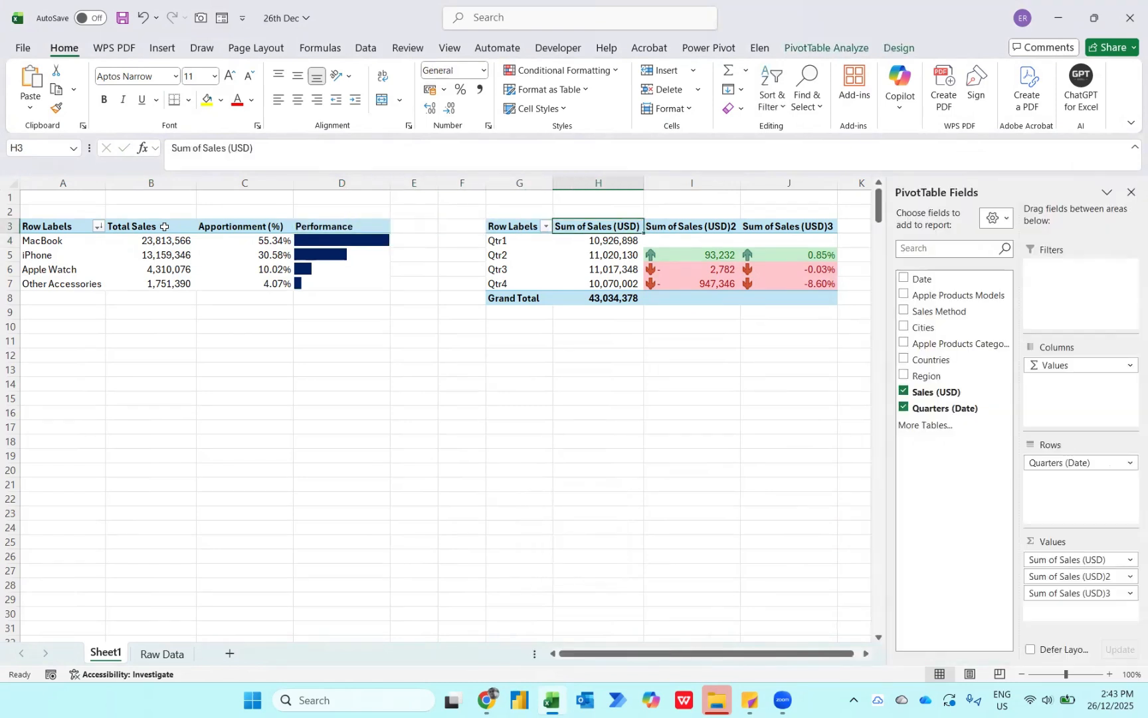
type("Quarterly Sales")
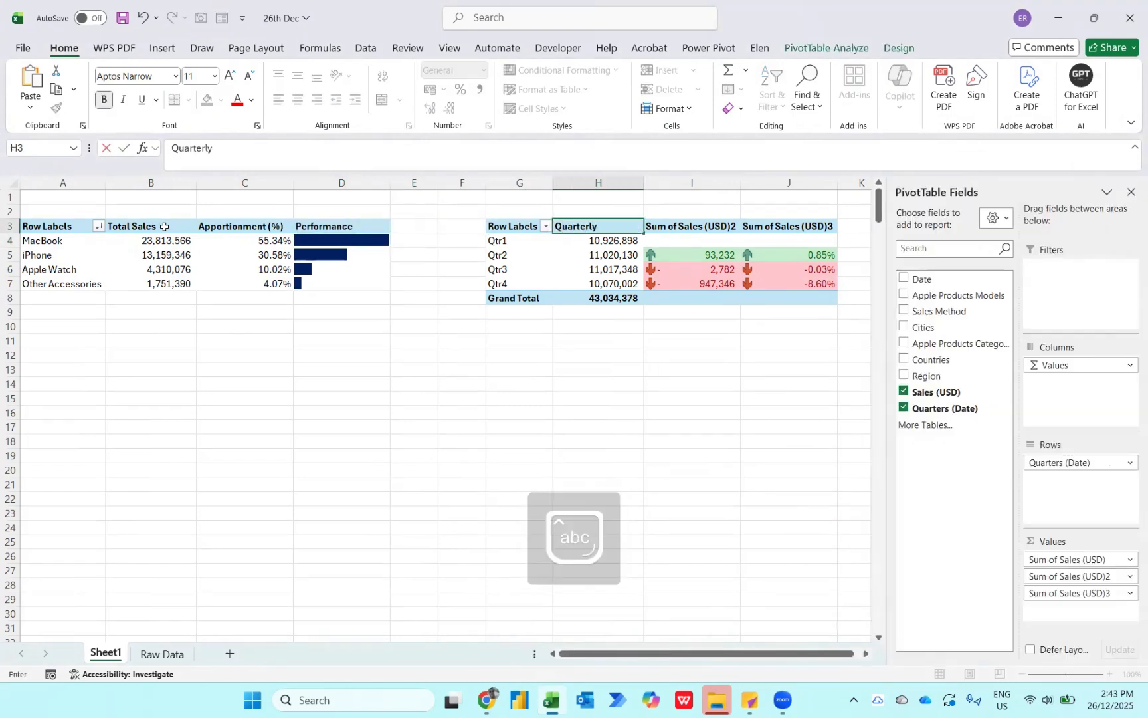
key("Return")
- Rename the quarterly difference header in I3 as QoQ Trending
key("Up")
key("Right")
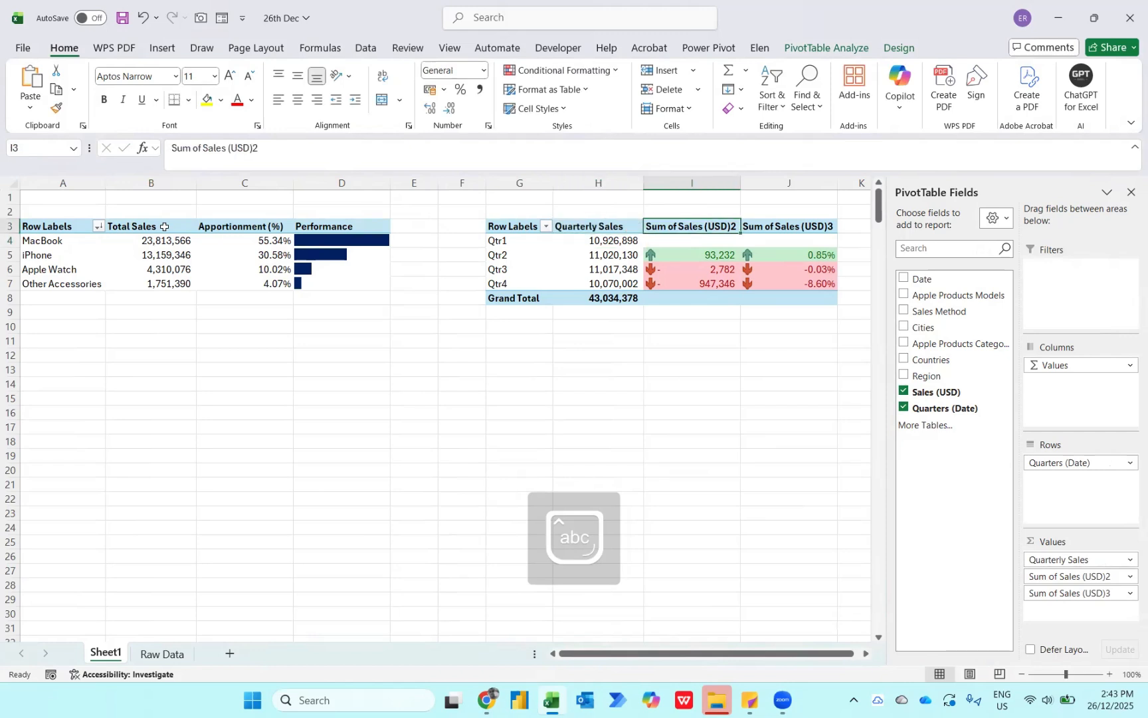
type("Q")
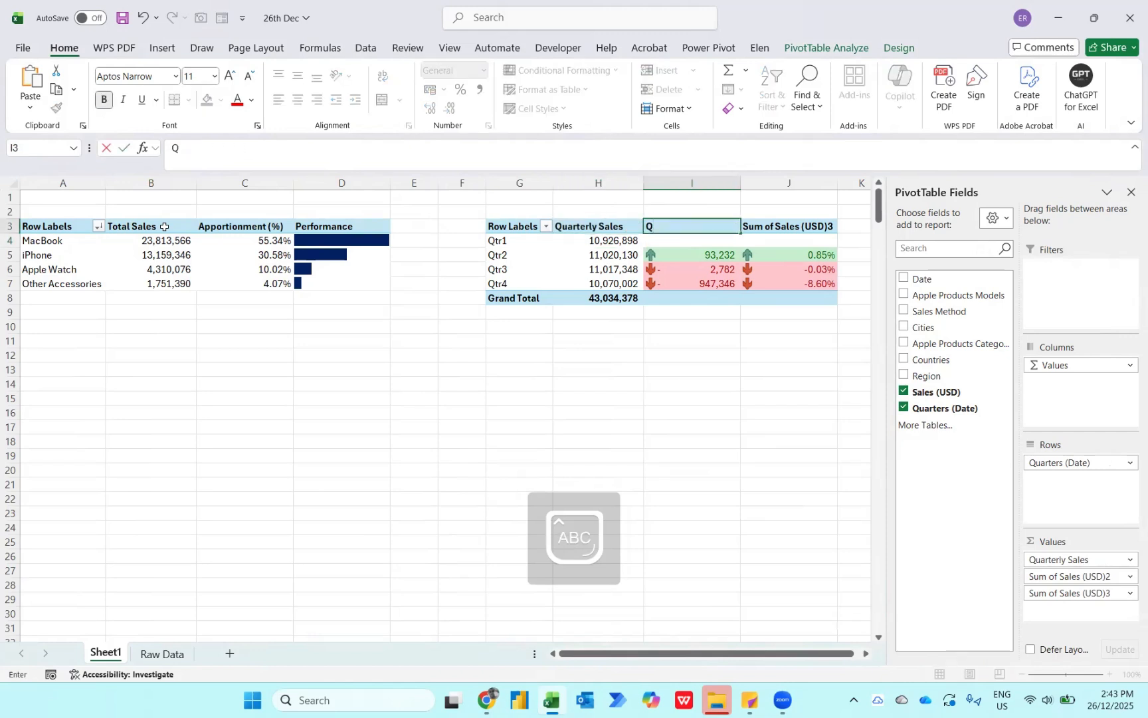
type("O")
key("Caps_Lock")
key("BackSpace")
type("oQ Trending")
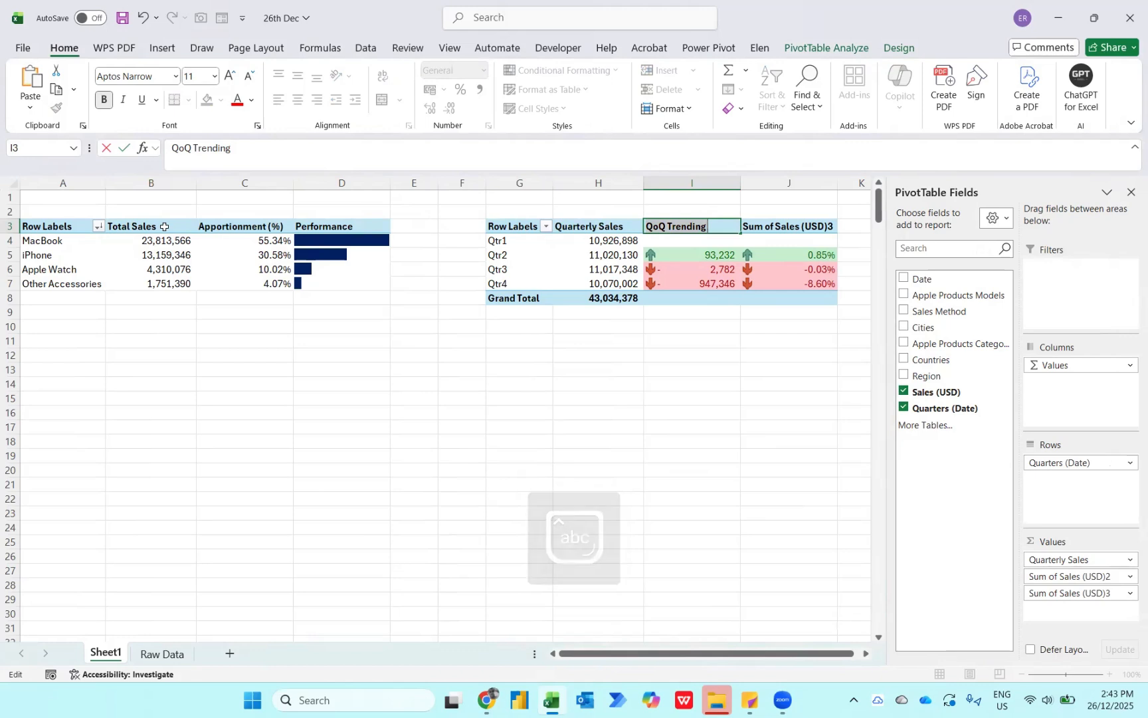
key("Tab")
- Rename the quarterly percentage change header in J3 as QoQ Trending (%)
key("F2")
key("ctrl+a")
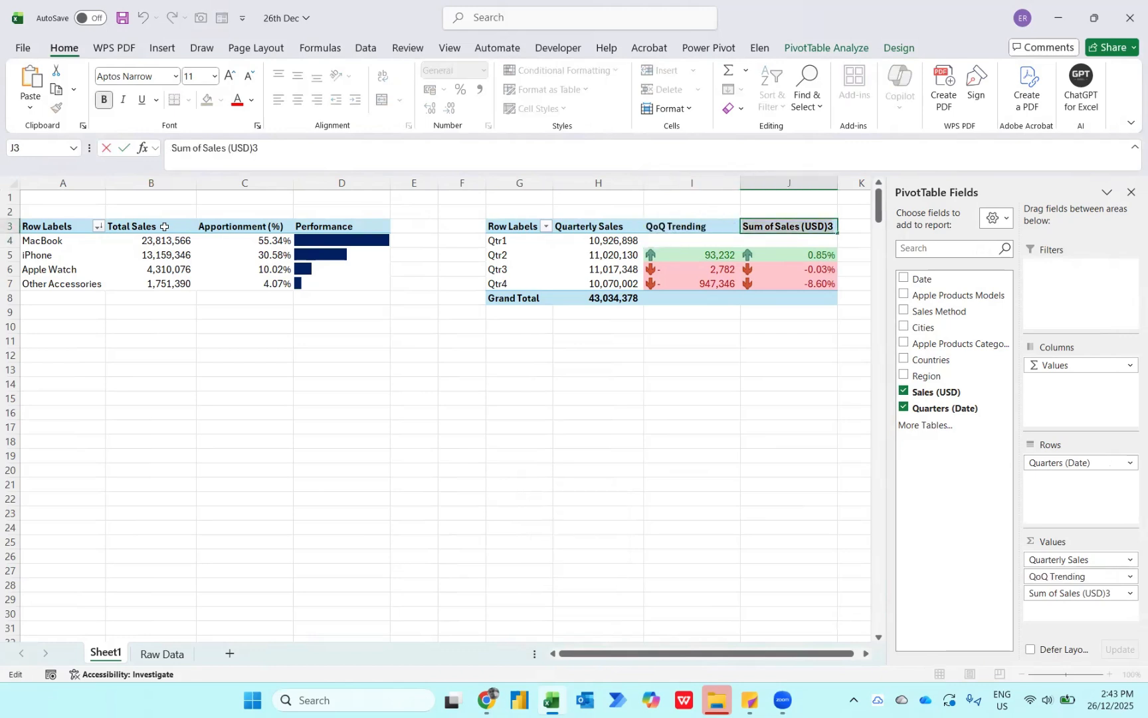
type("QoQ Trending")
type("(")
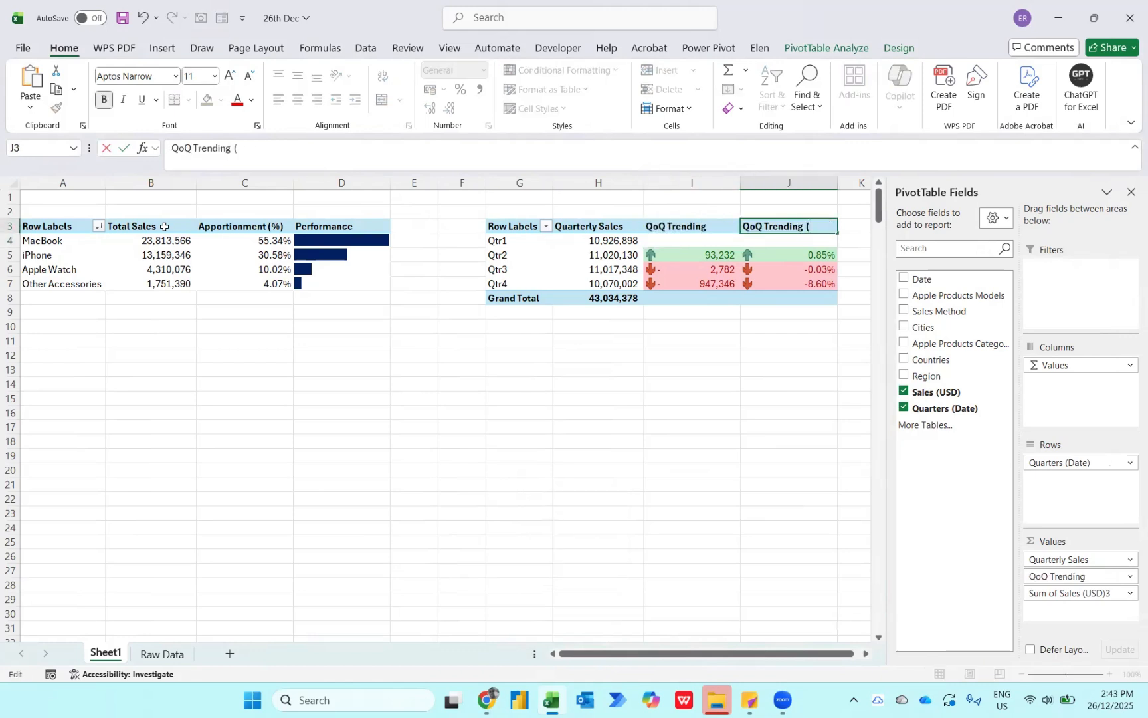
type("%)")
key("Return")
- Centre the header texts of both PivotTables across row 3
left_click(10, 226)
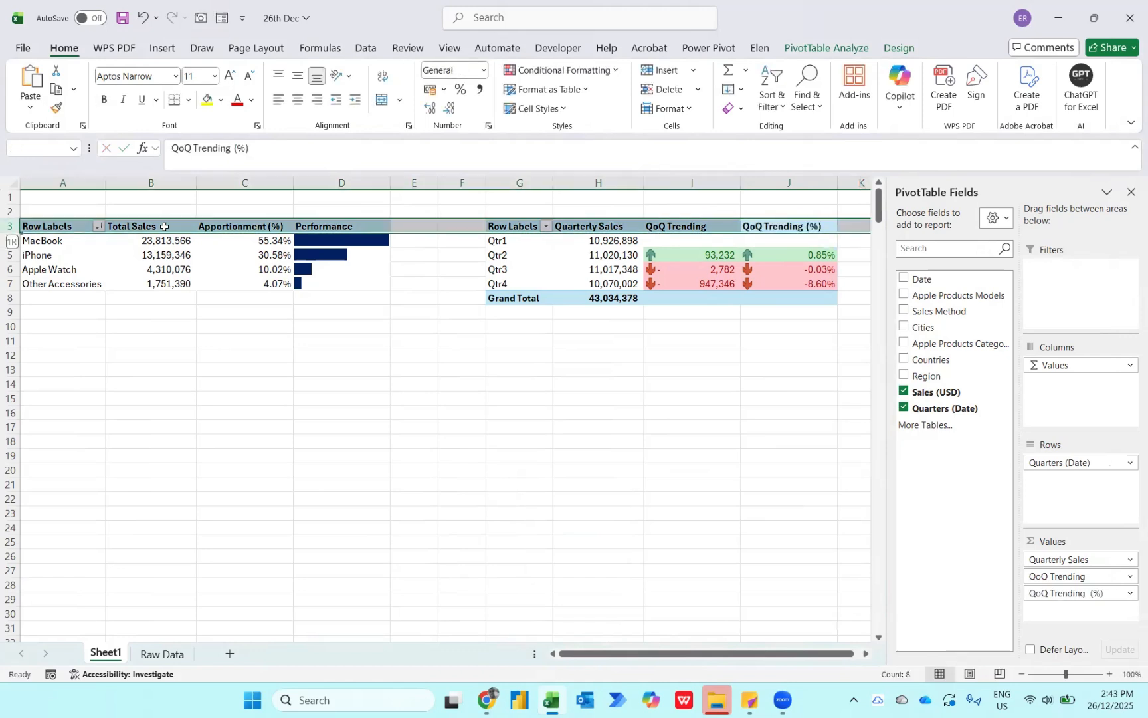
key("alt+h")
key("a")
key("c")
key("Left")
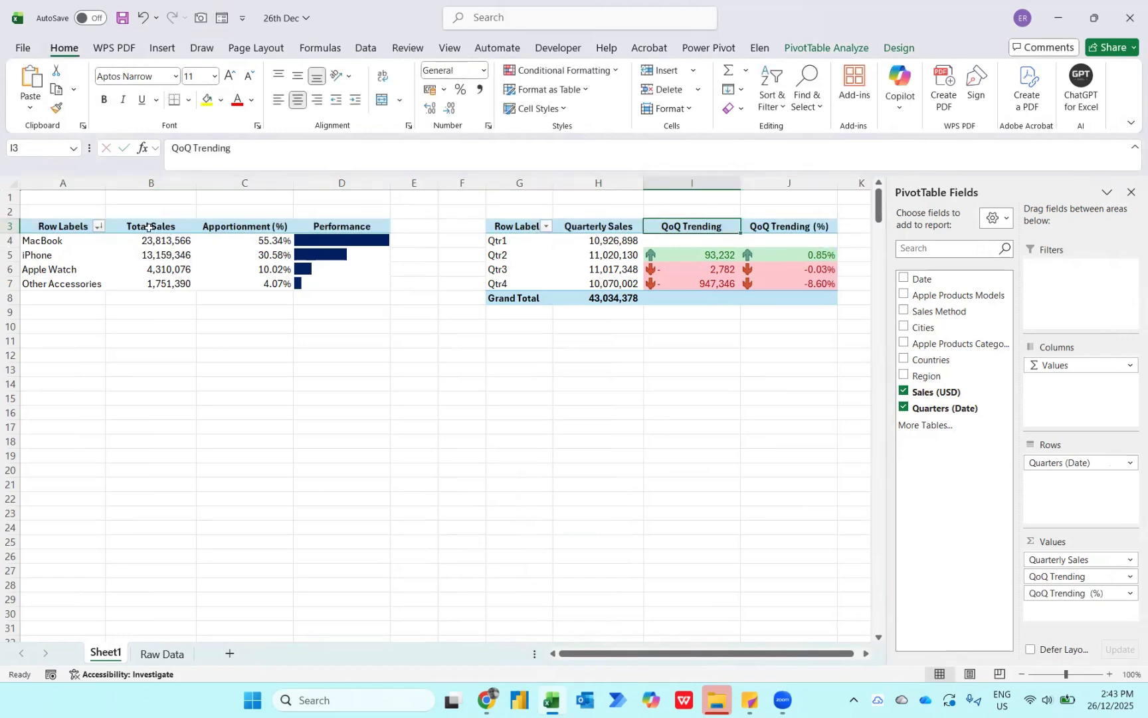
- Apply a Medium PivotTable style with a dark blue header row to the category PivotTable and hide its field headers
left_click(148, 227)
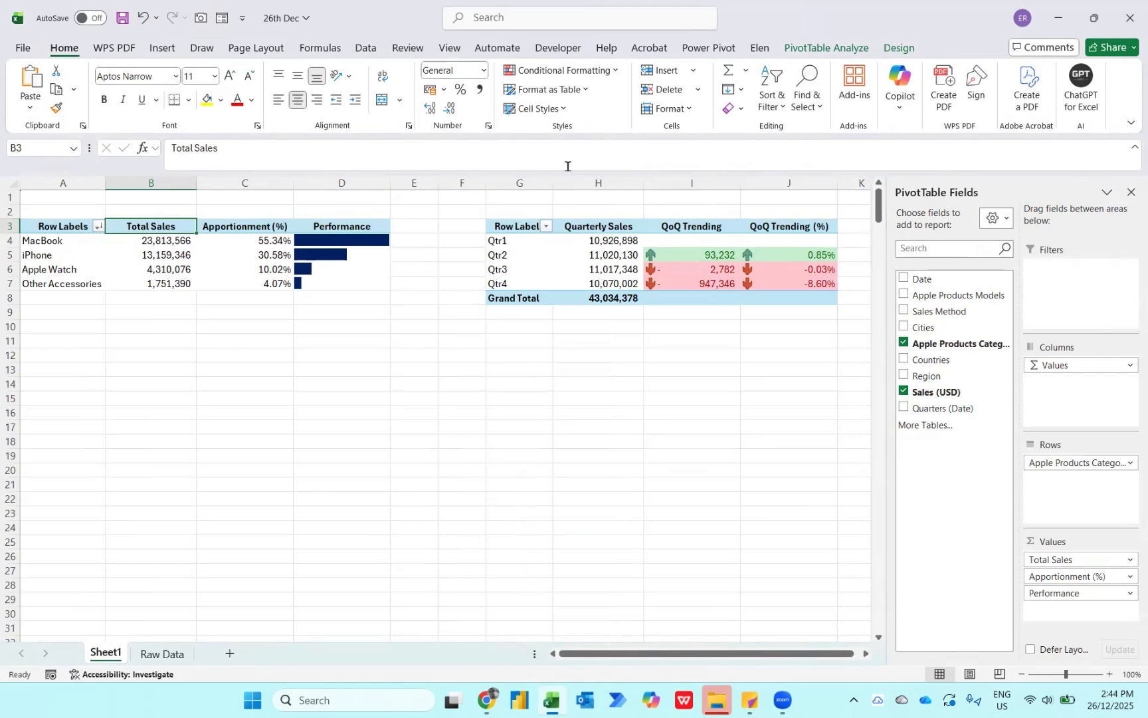
left_click(898, 48)
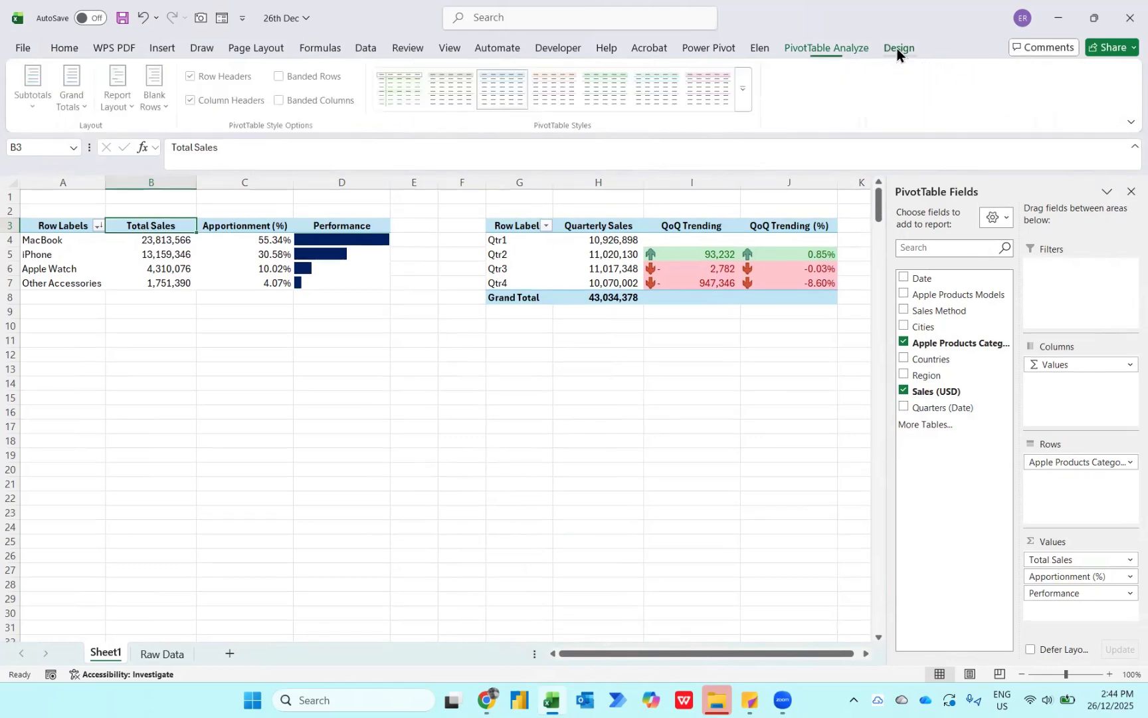
left_click(745, 88)
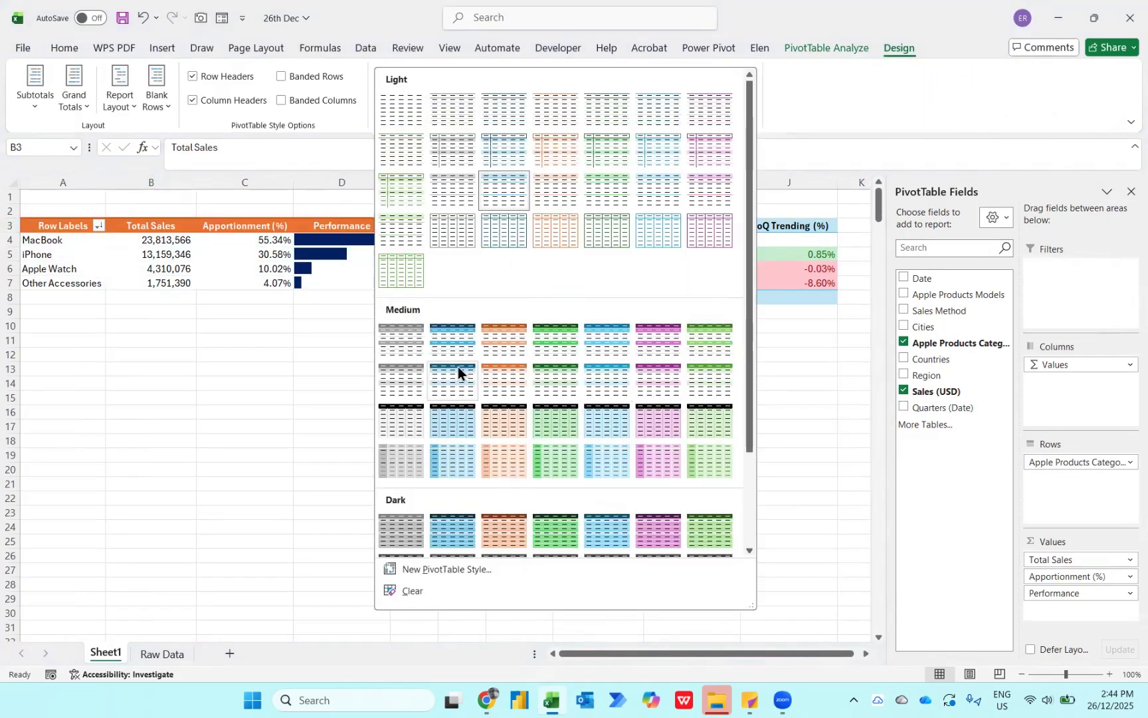
left_click(75, 208)
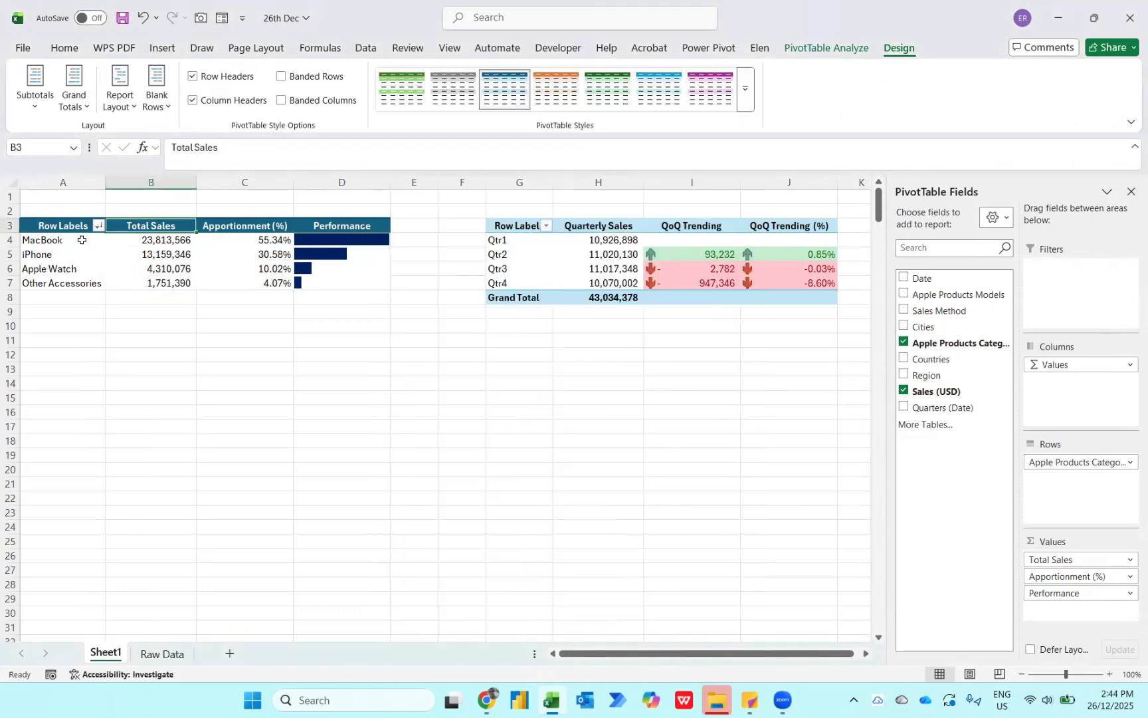
left_click(826, 48)
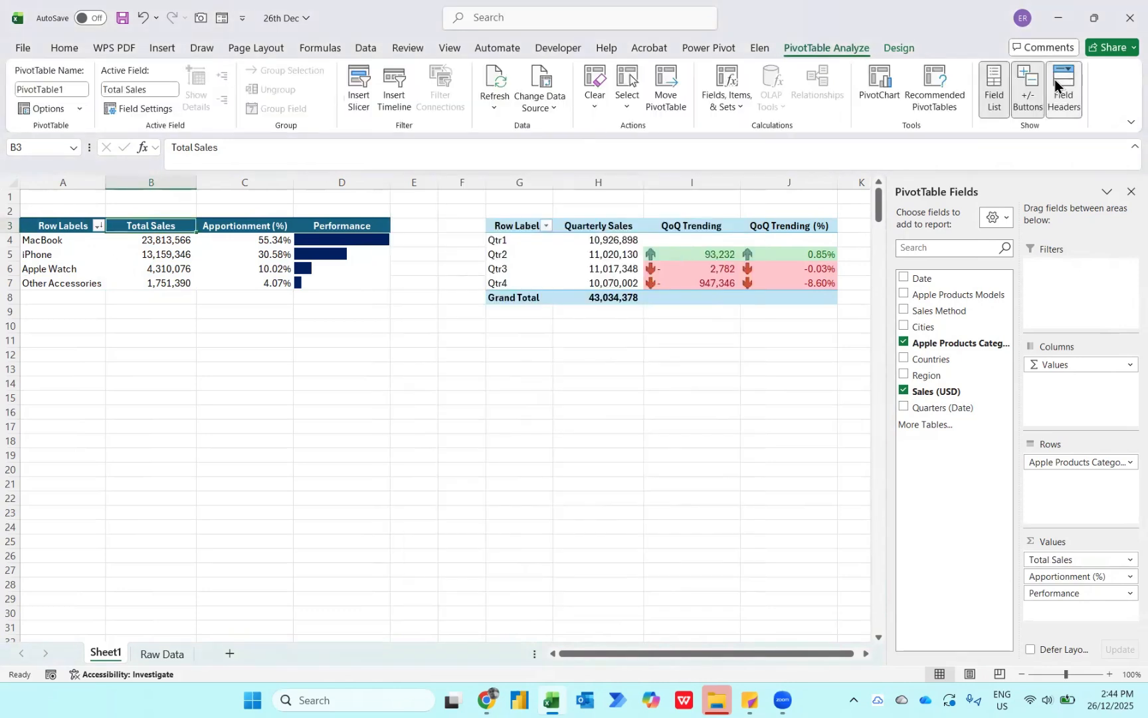
left_click(1063, 86)
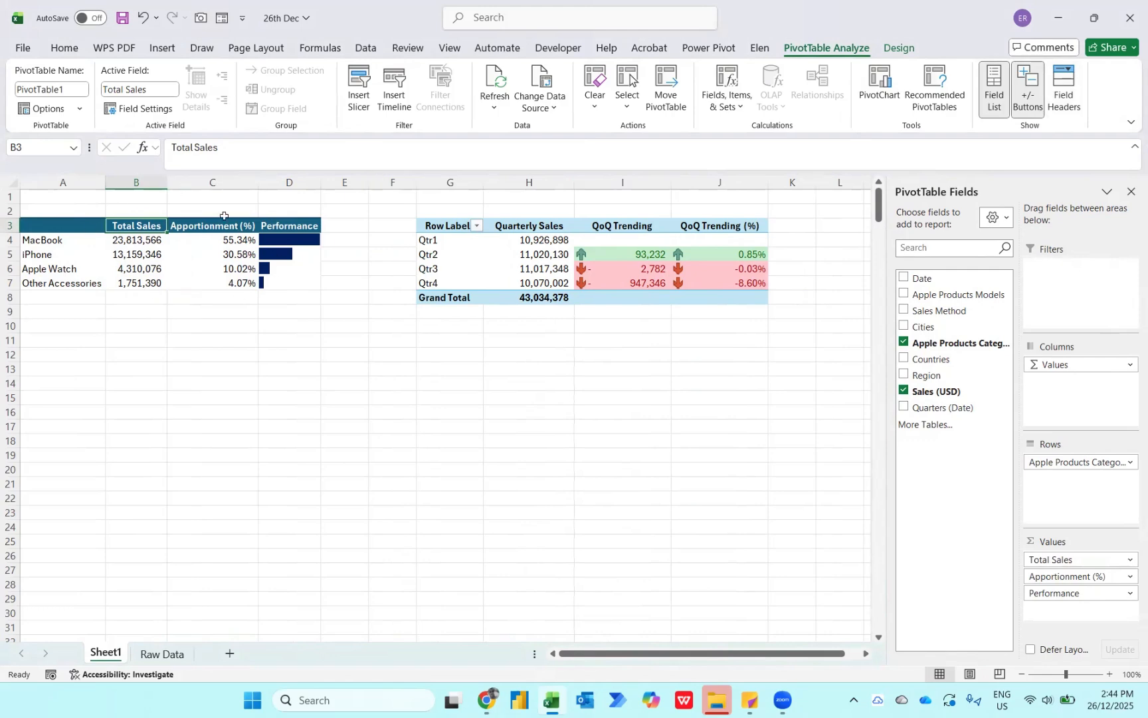
- Apply a Medium PivotTable style with a black header row and light blue body to the quarterly PivotTable
left_click(535, 226)
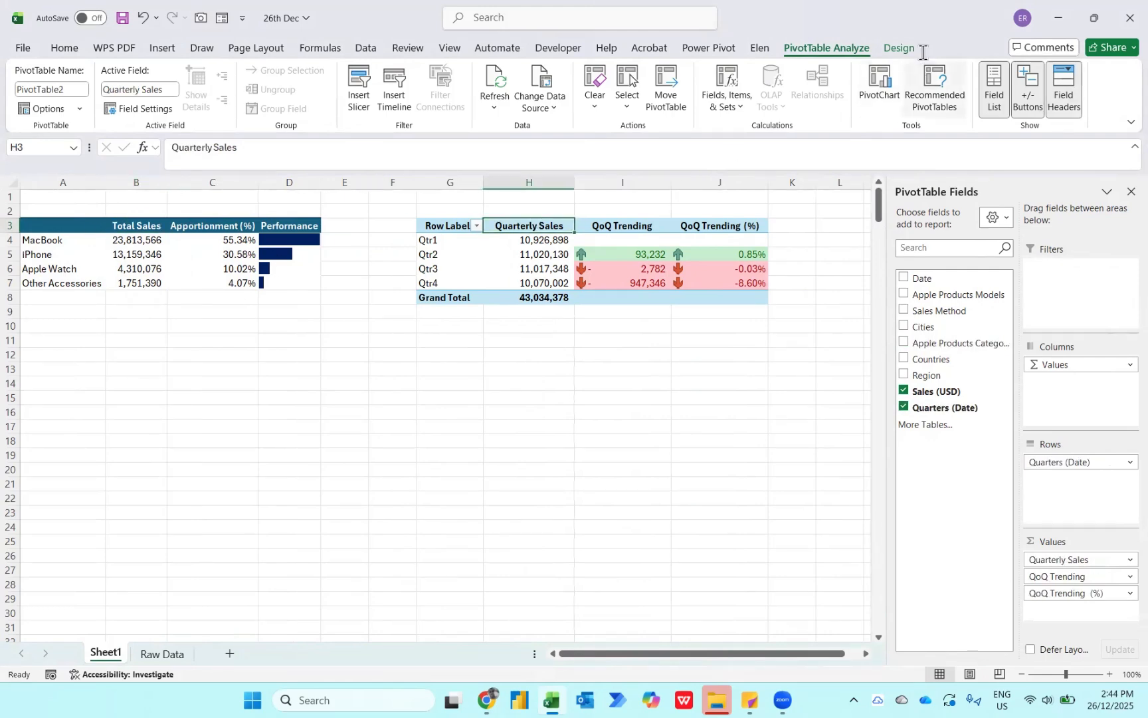
left_click(899, 48)
left_click(745, 88)
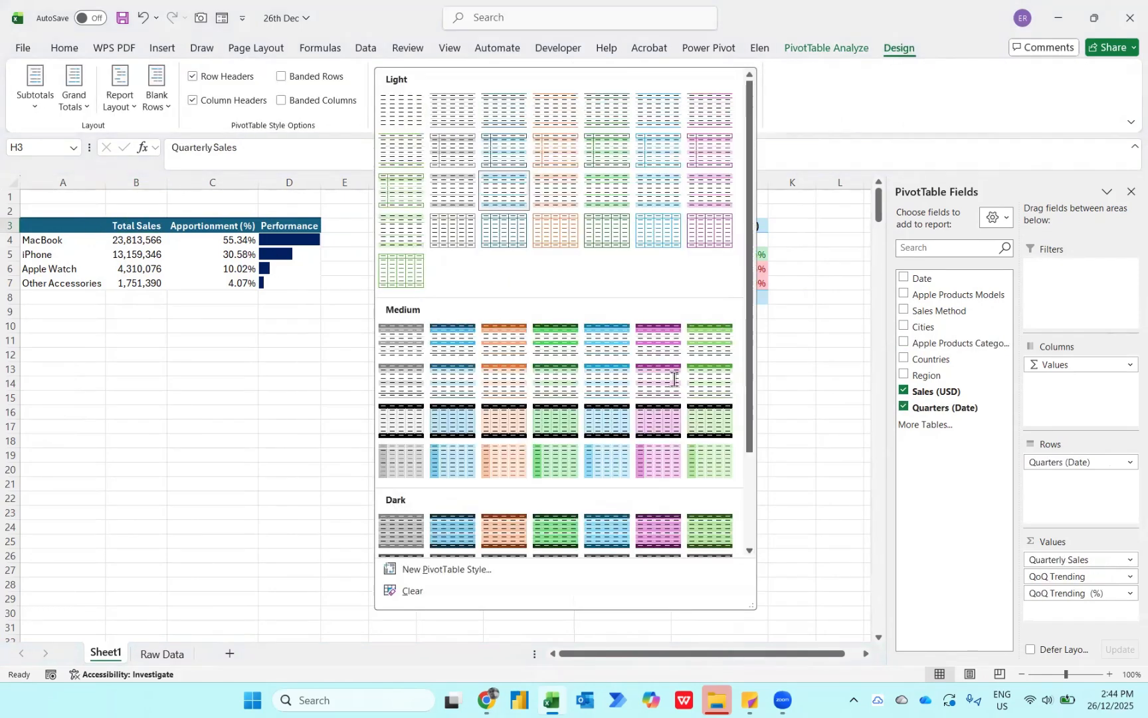
left_click(451, 420)
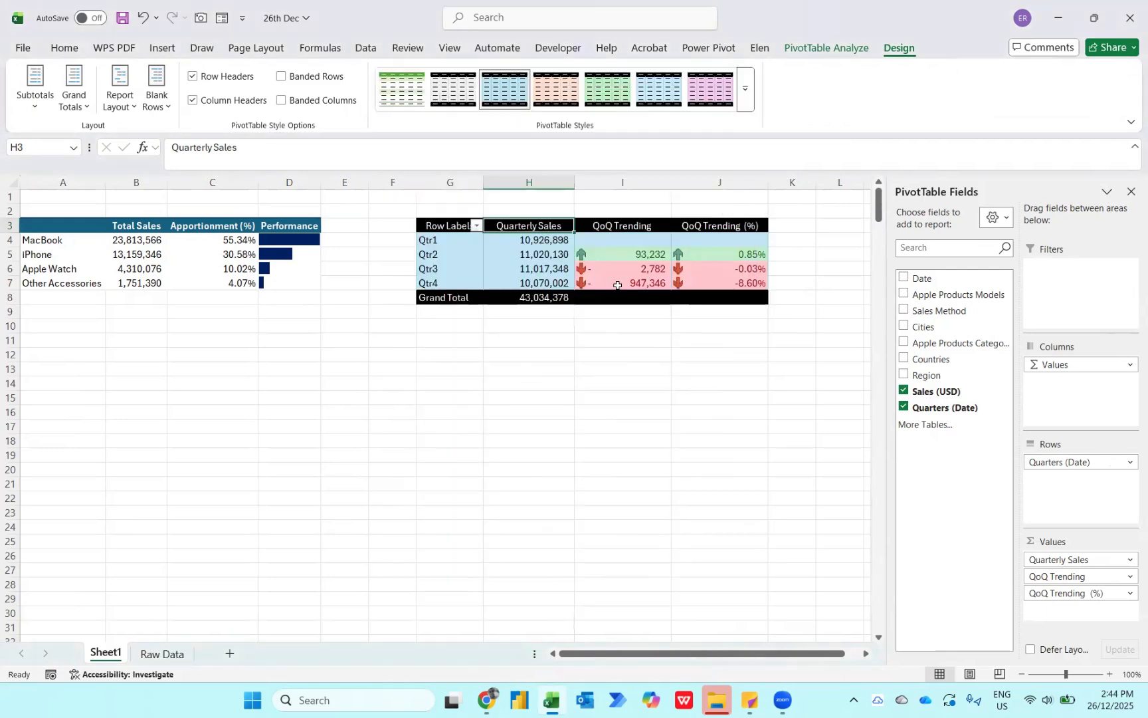
- Hide the field headers of the quarterly PivotTable and make the header texts in row 3 bold
left_click(826, 48)
left_click(1065, 80)
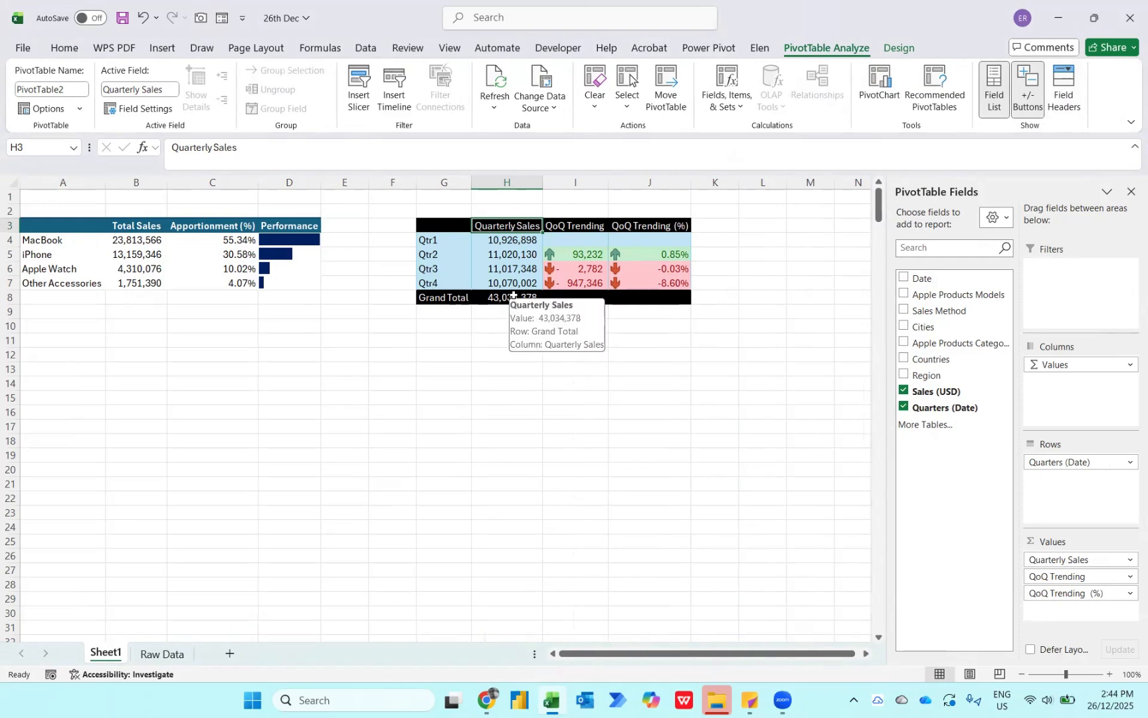
key("shift+space")
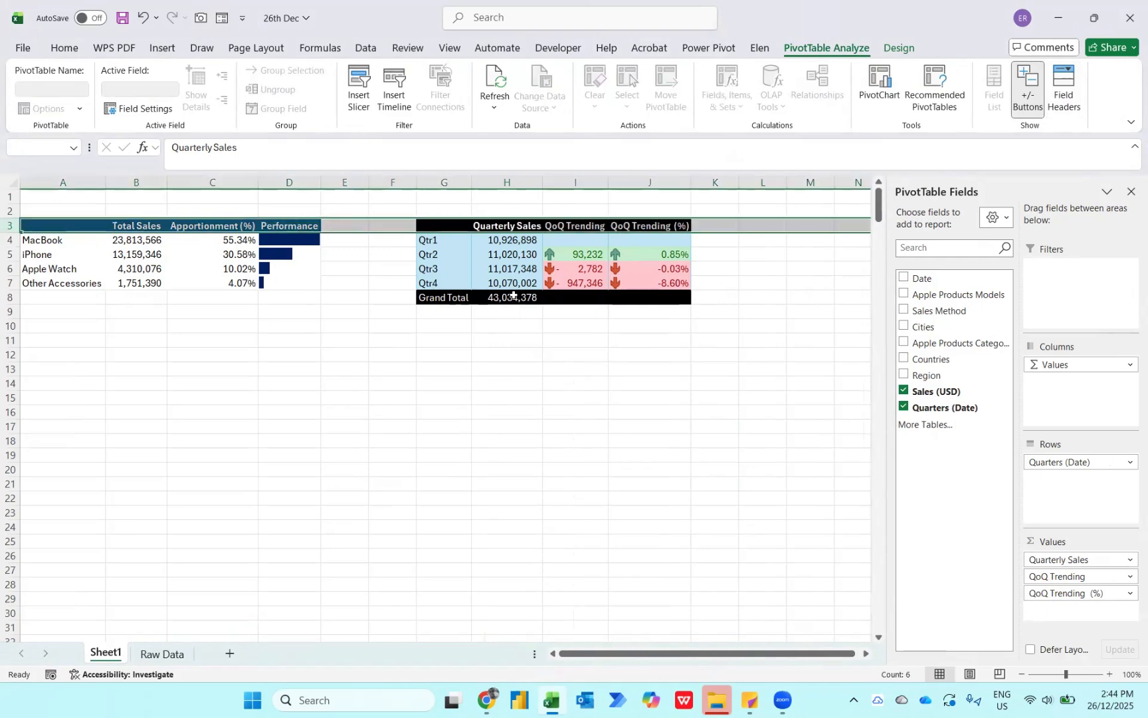
key("Down")
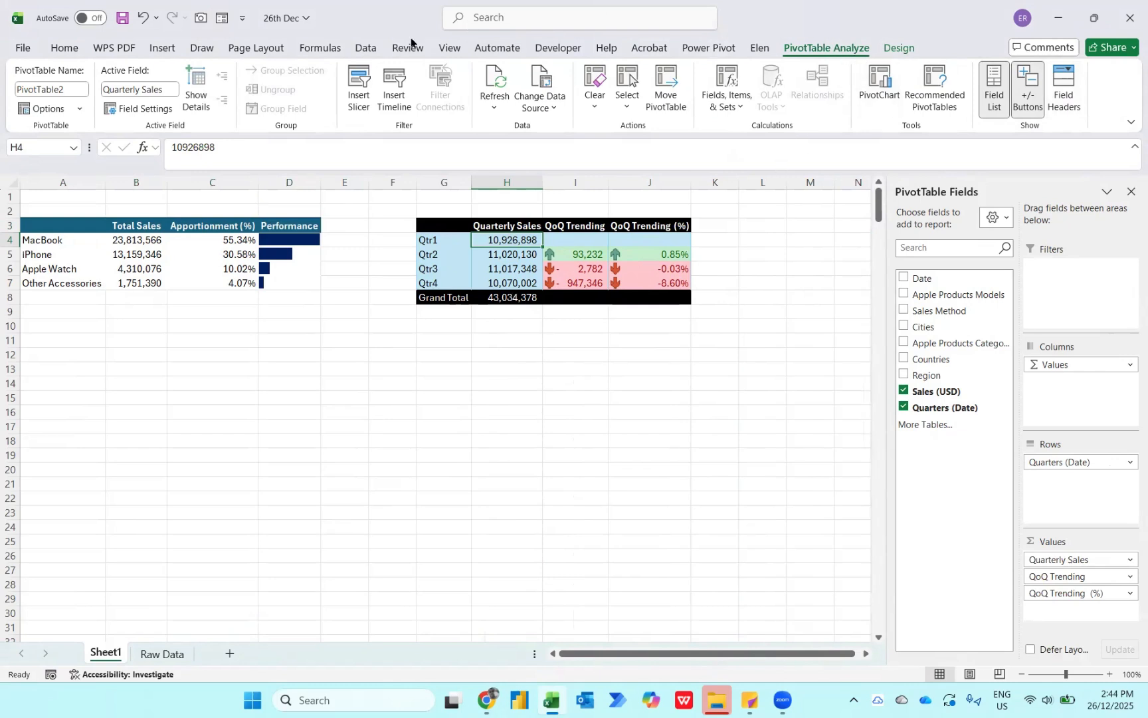
- Insert a Region slicer for the quarterly PivotTable and filter it to Africa
left_click(358, 70)
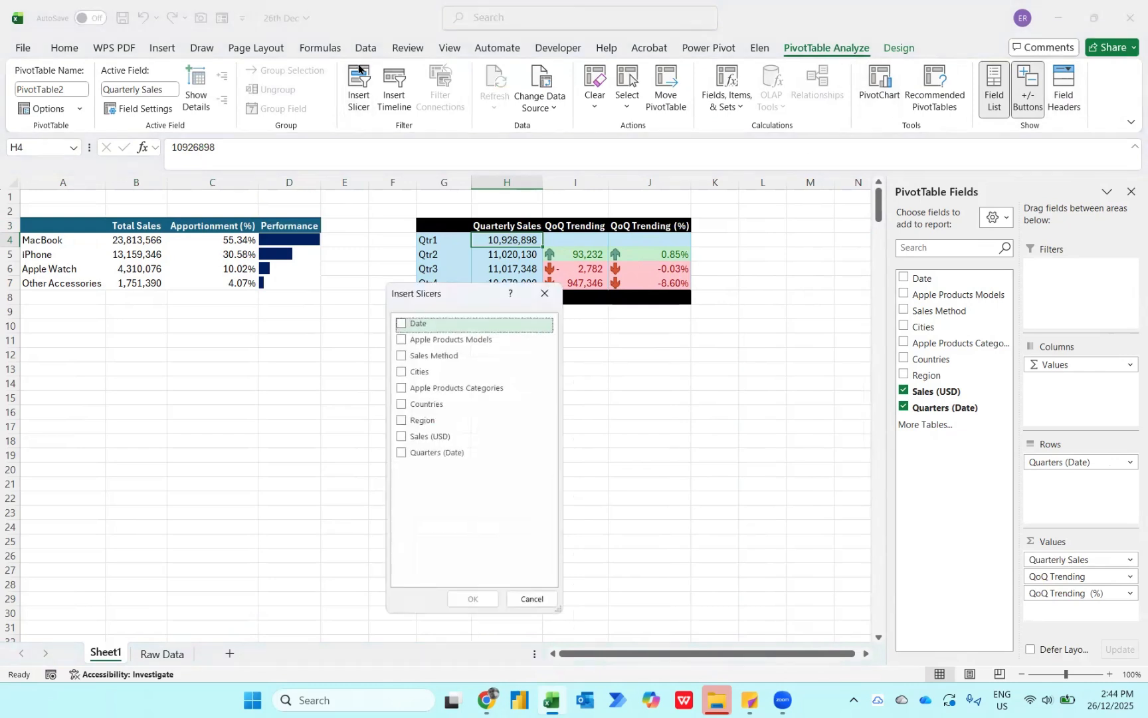
left_click(400, 421)
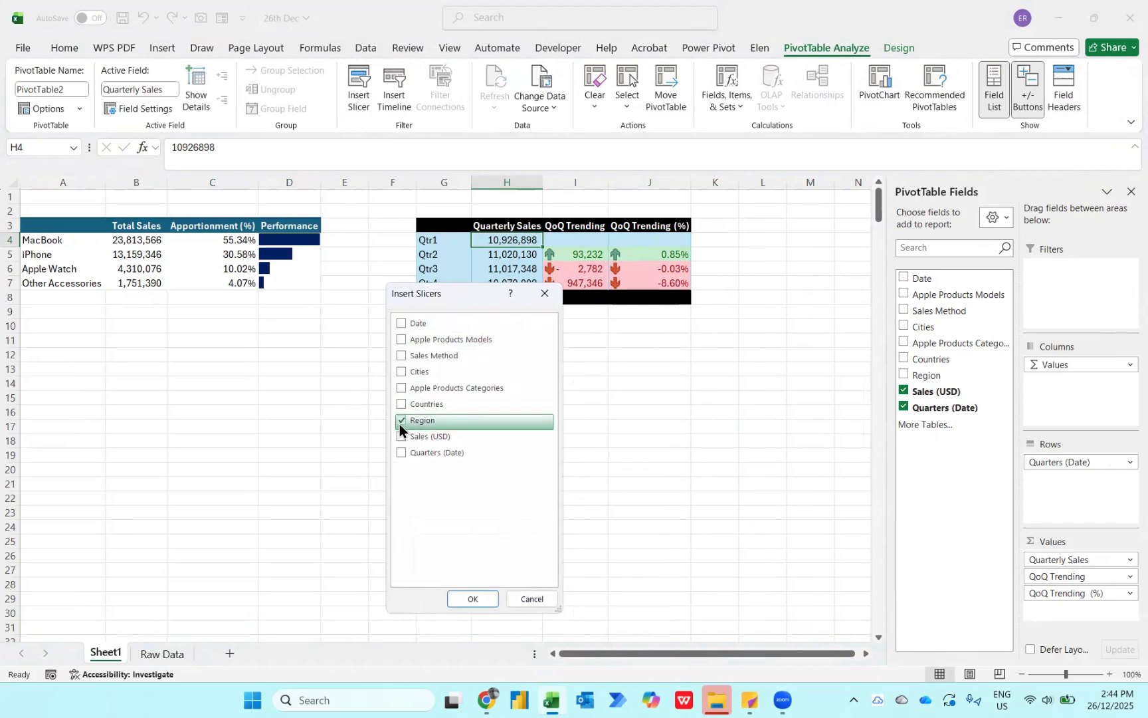
left_click(472, 599)
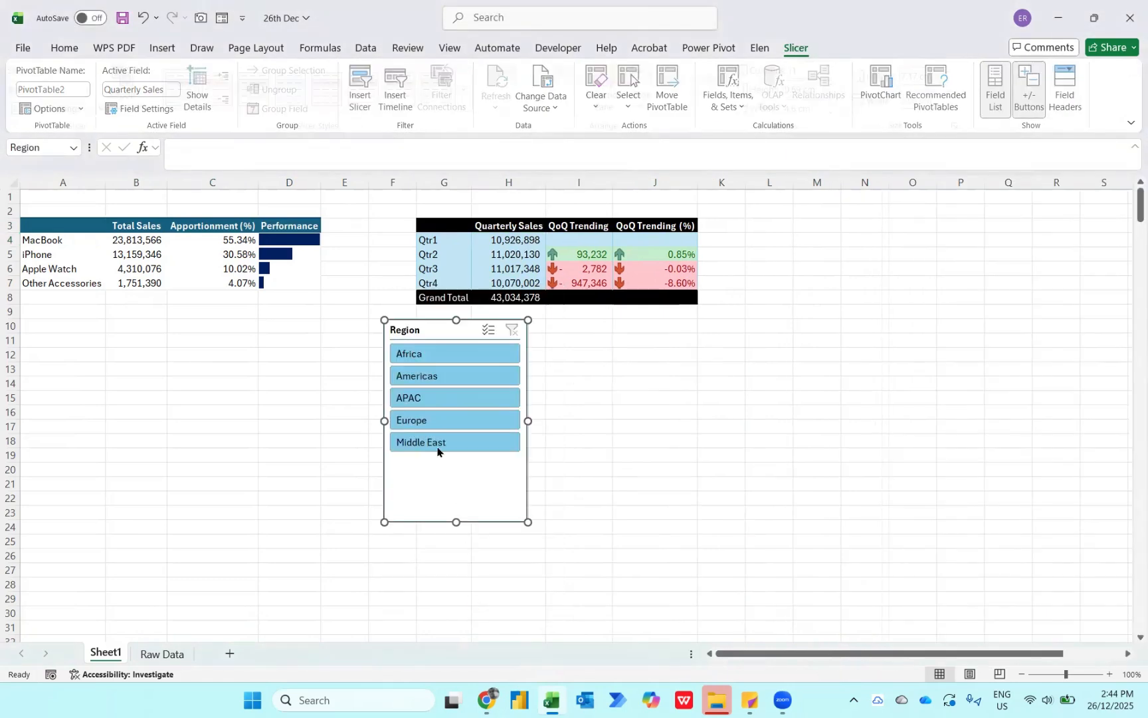
left_click(415, 351)
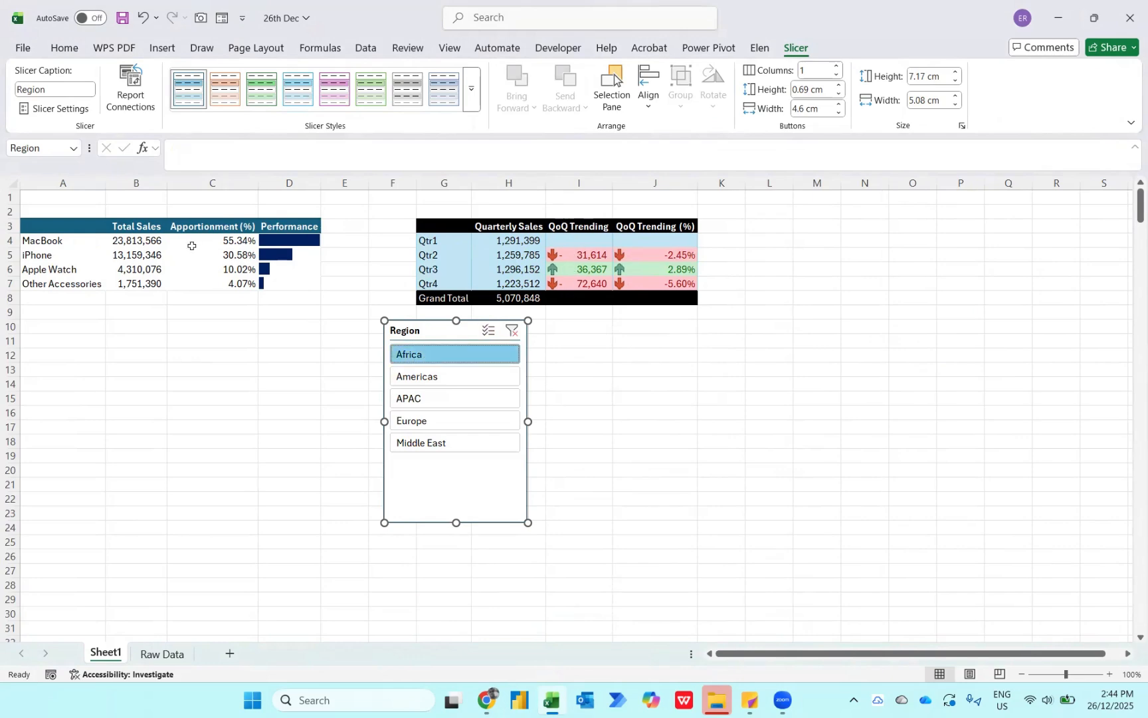
- Connect the Region slicer to PivotTable1 as well as PivotTable2
right_click(430, 330)
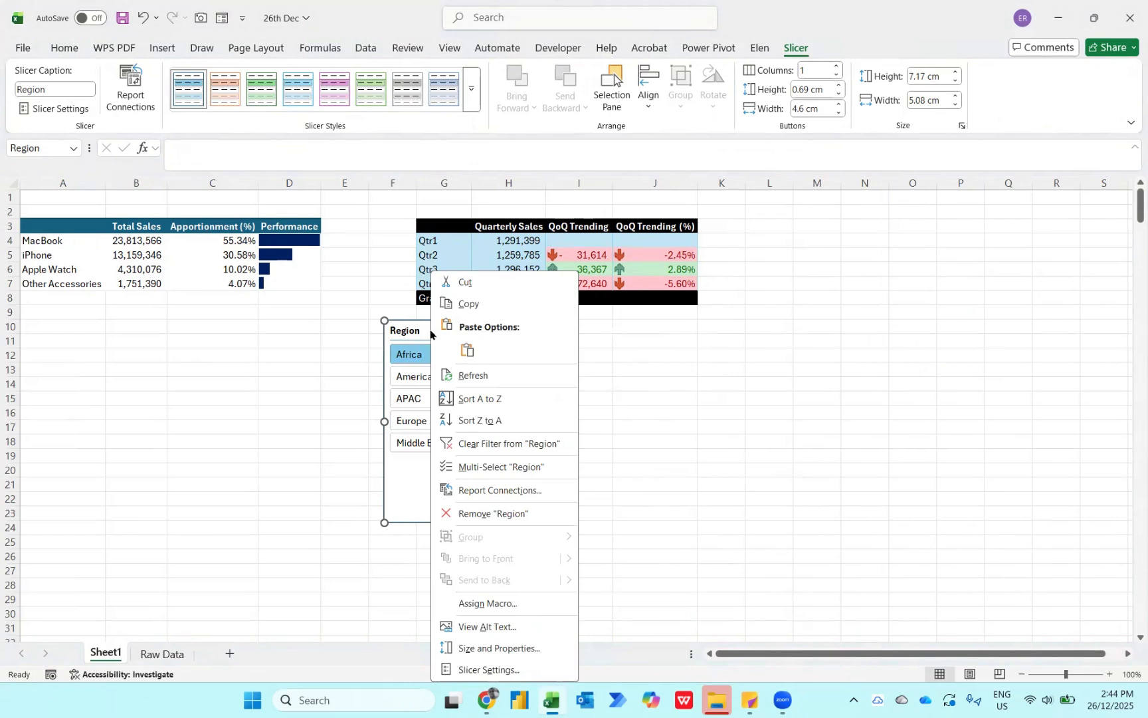
left_click(473, 492)
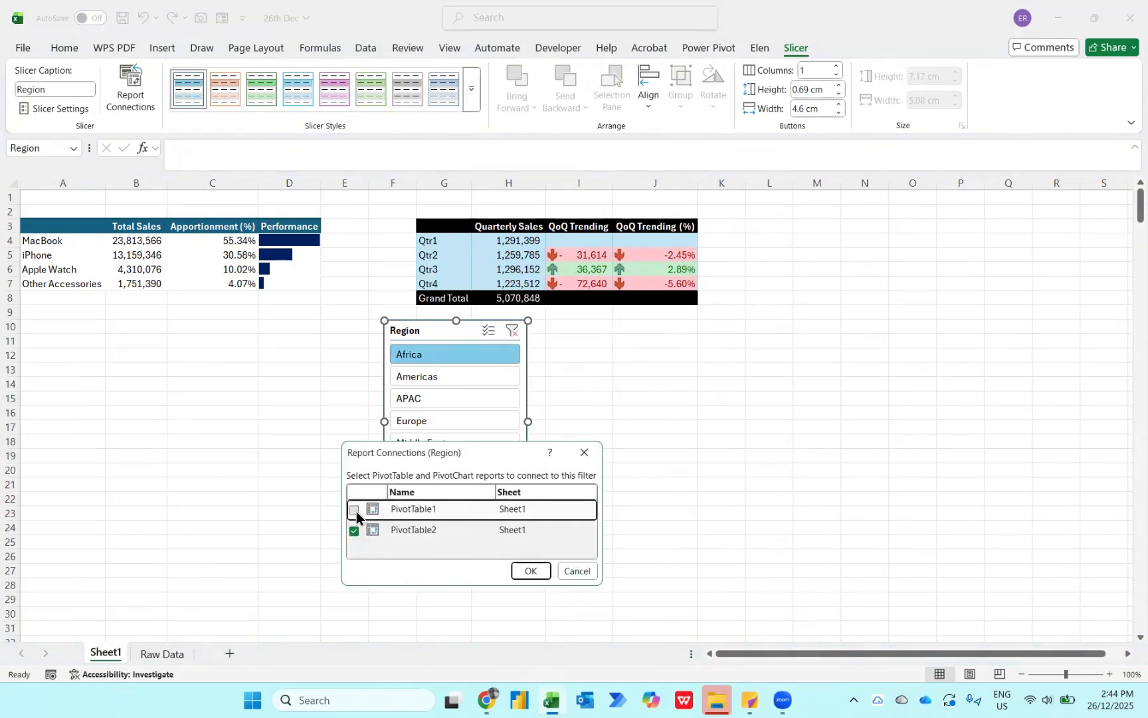
left_click(535, 571)
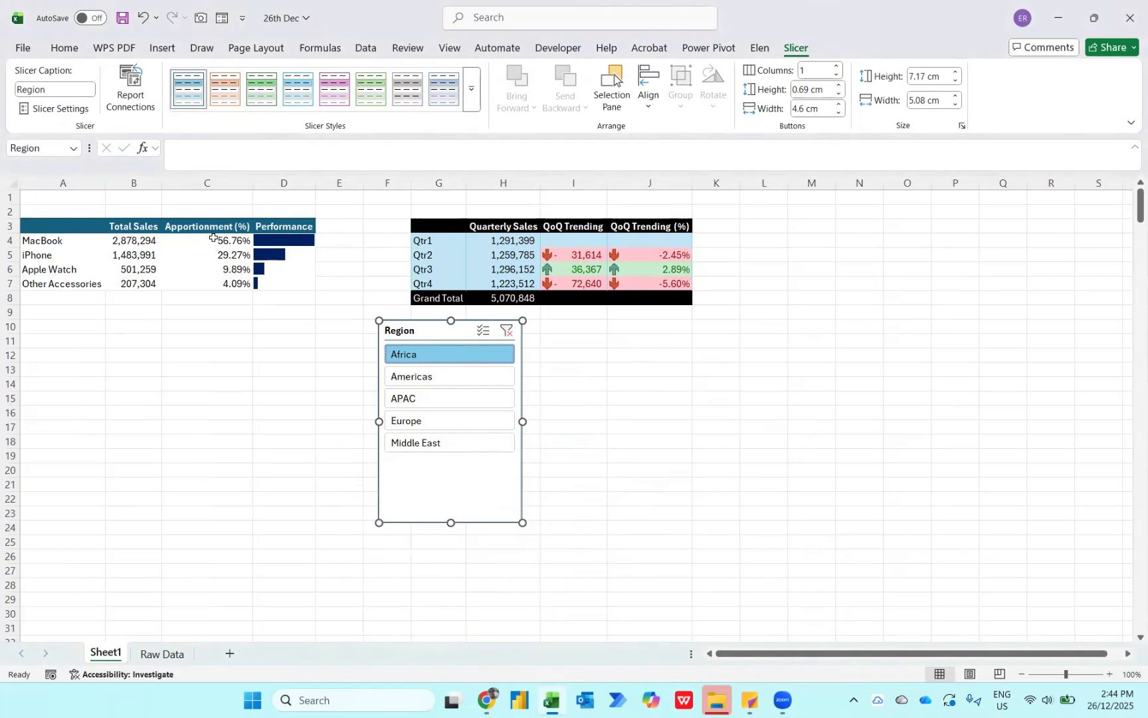
- Check both PivotTables with the Region slicer on Americas, APAC, Europe and Middle East, and clear the filter
mouse_move(213, 238)
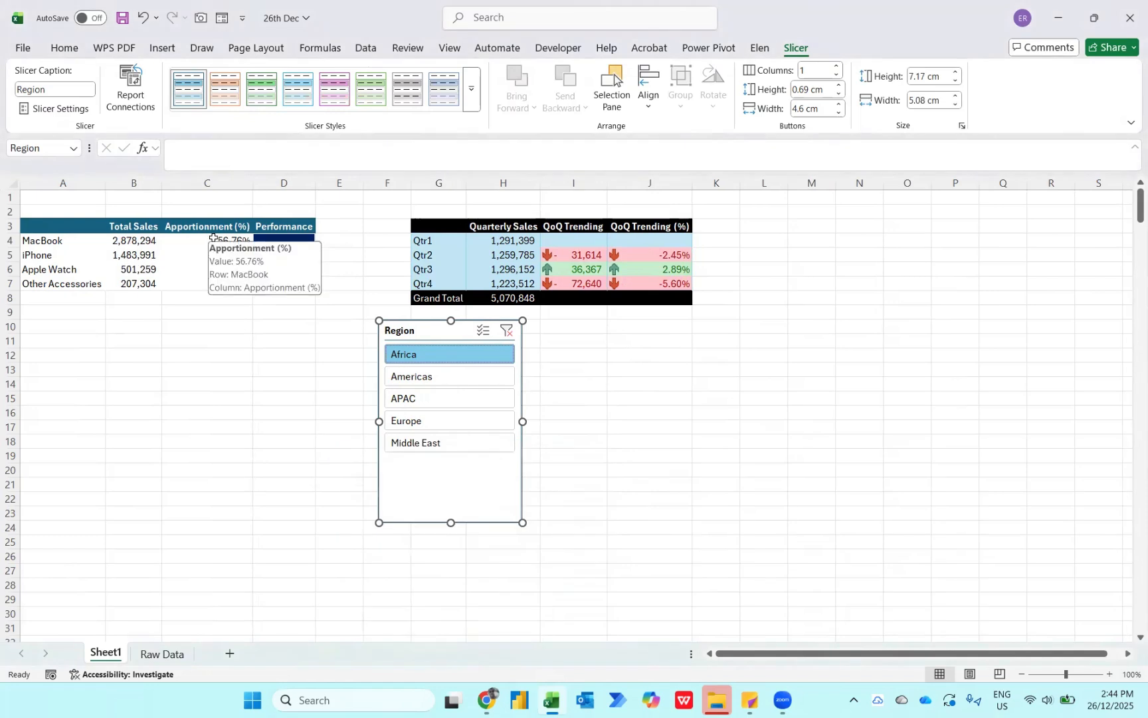
left_click(417, 383)
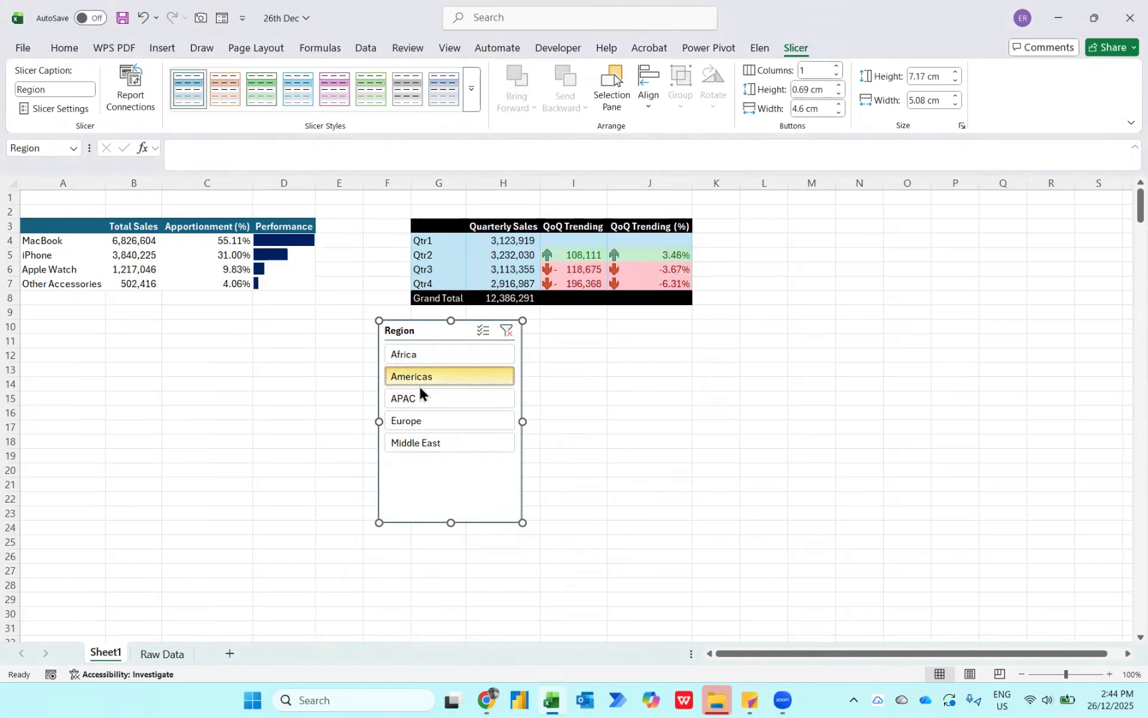
left_click(406, 398)
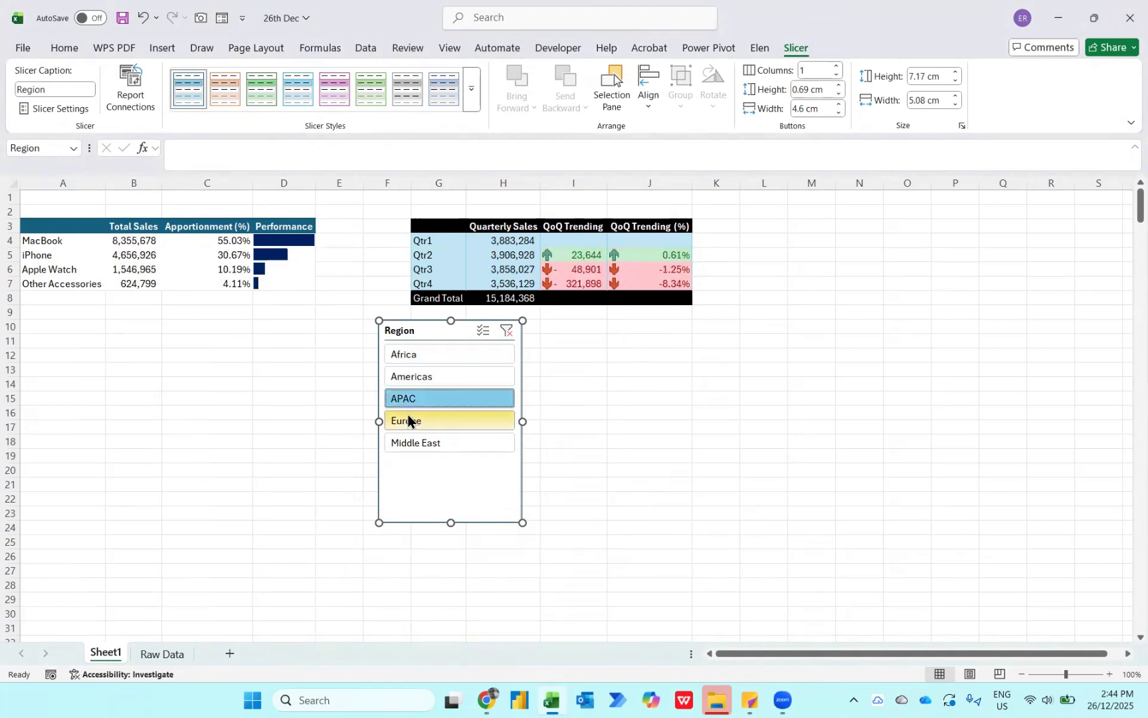
left_click(408, 418)
left_click(398, 441)
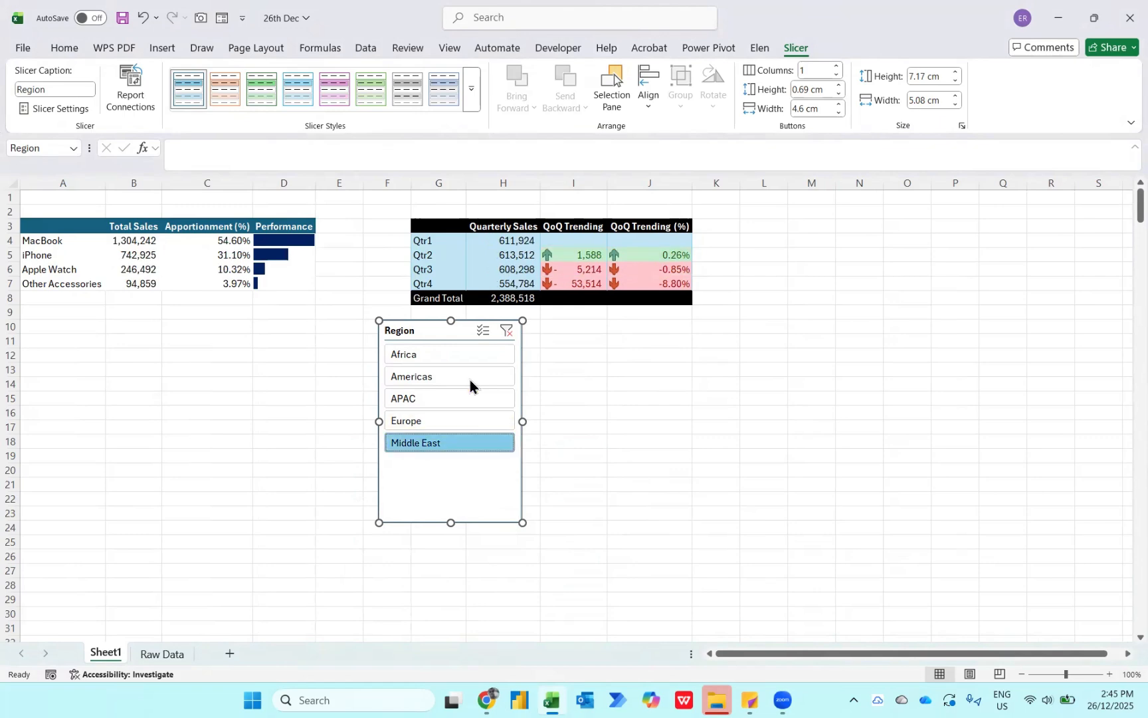
left_click(509, 333)
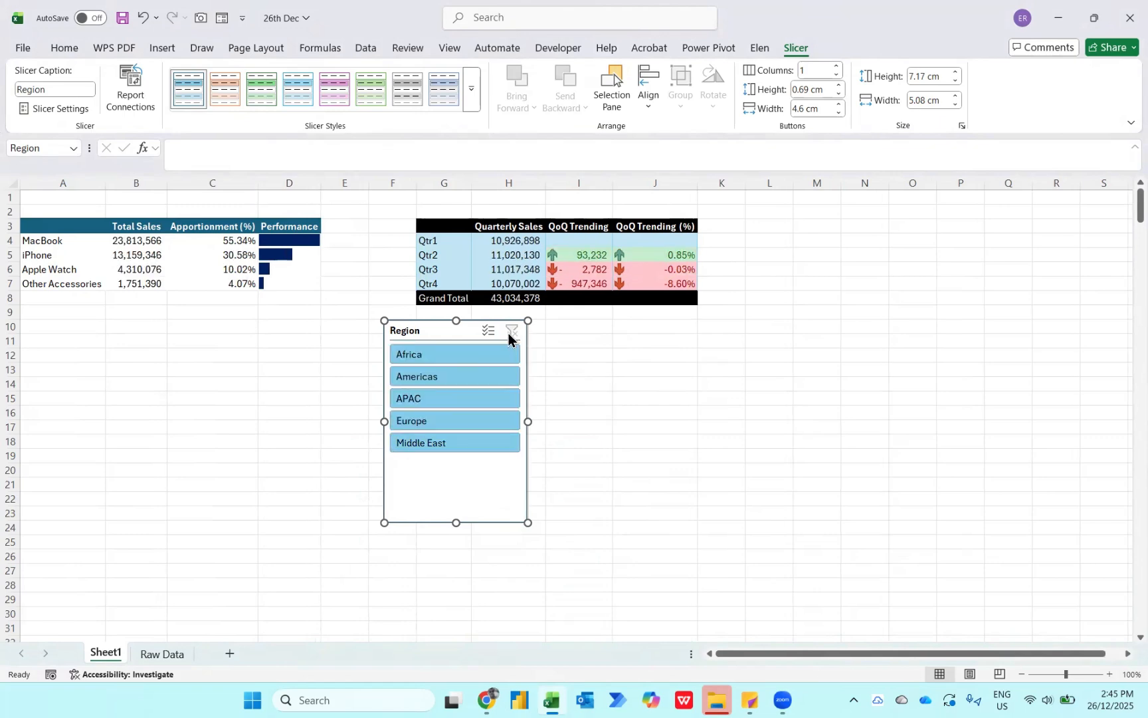
- Filter both PivotTables by Middle East, Europe, APAC and Americas in turn, ending on Africa
left_click(432, 441)
left_click(423, 420)
left_click(418, 397)
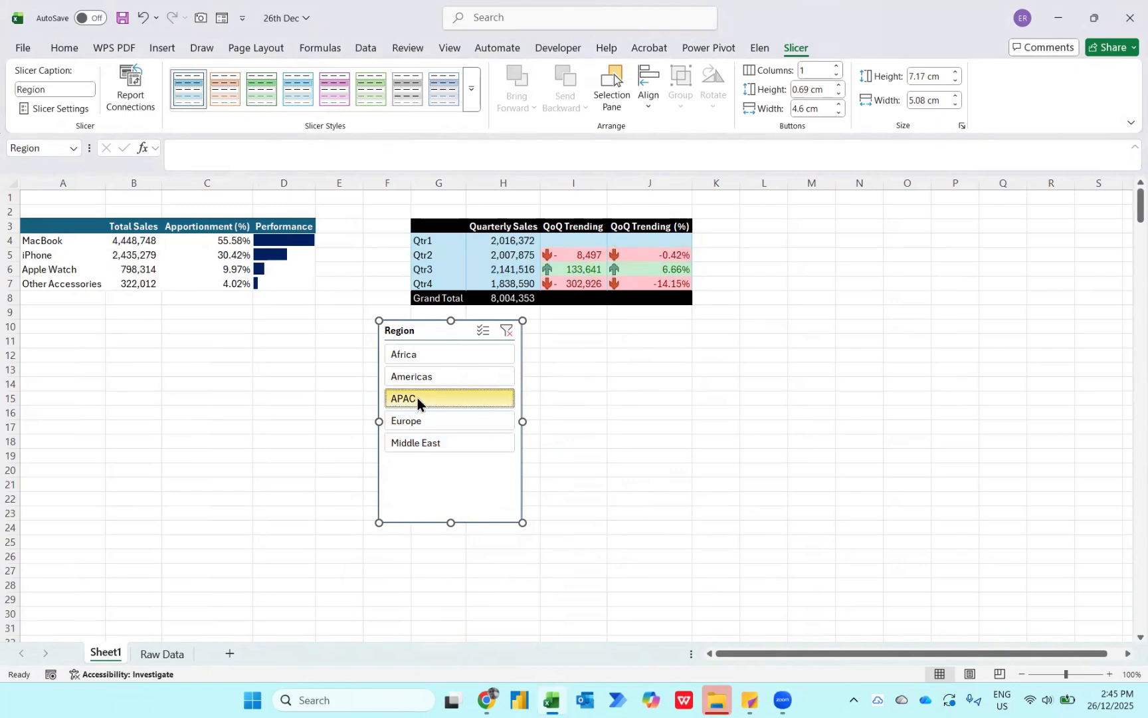
left_click(415, 377)
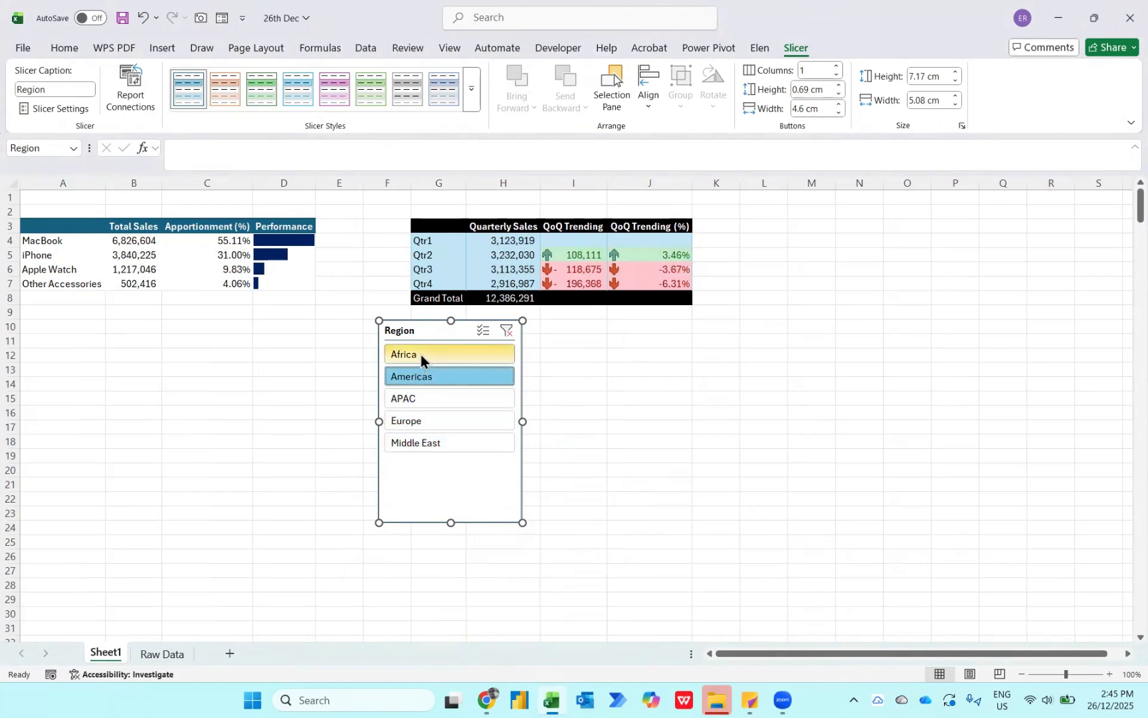
left_click(420, 355)
- Arrange the Region slicer's buttons in 5 columns and resize it to about 19.1 cm wide and 2.5 cm high
left_click_drag(427, 331, 297, 307)
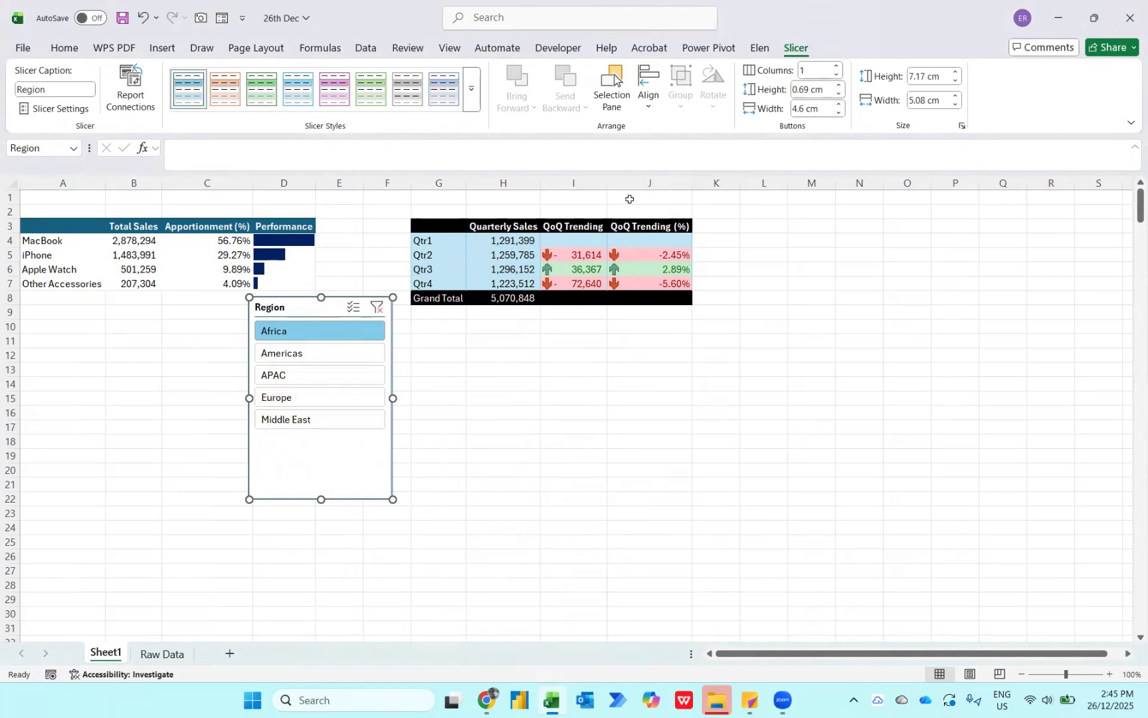
left_click(815, 70)
type("5")
key("Return")
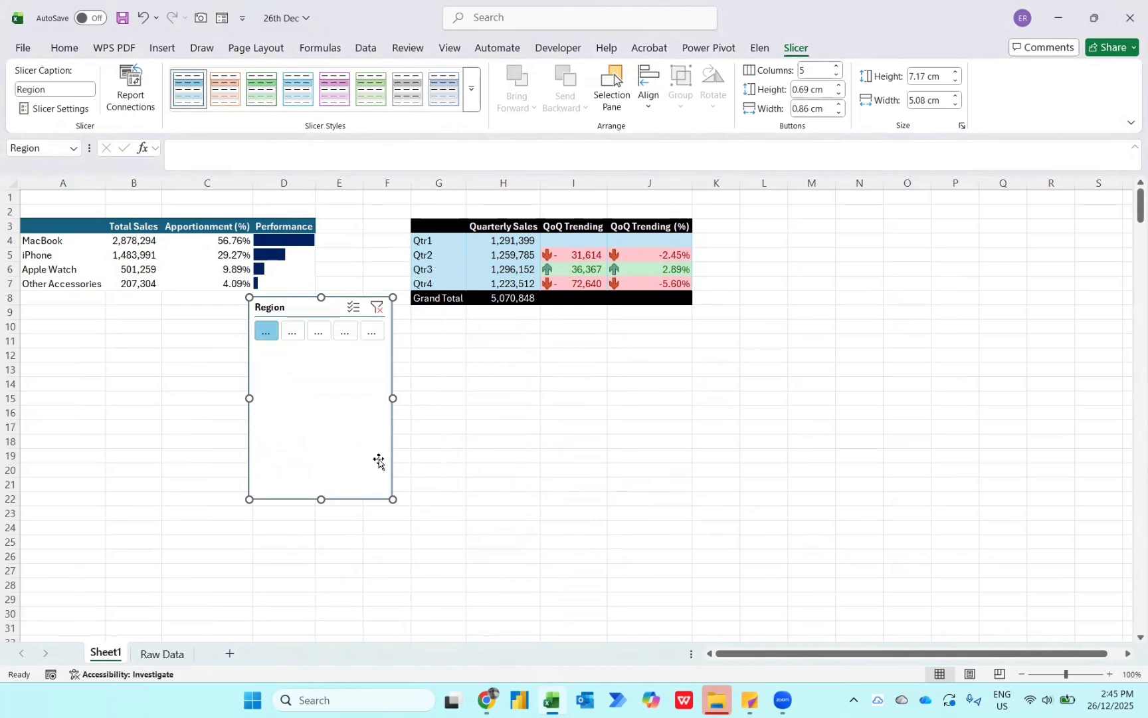
left_click_drag(392, 499, 787, 365)
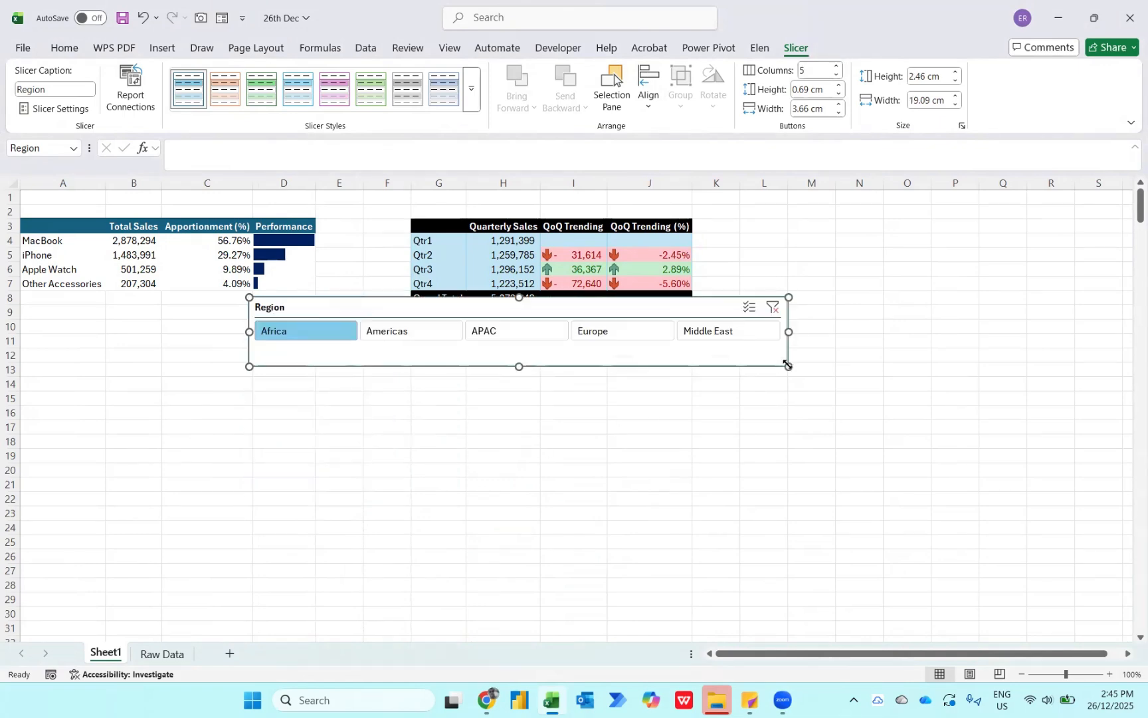
- Insert four blank rows at row 2 and move the Region slicer into the space above both PivotTables
left_click(235, 205)
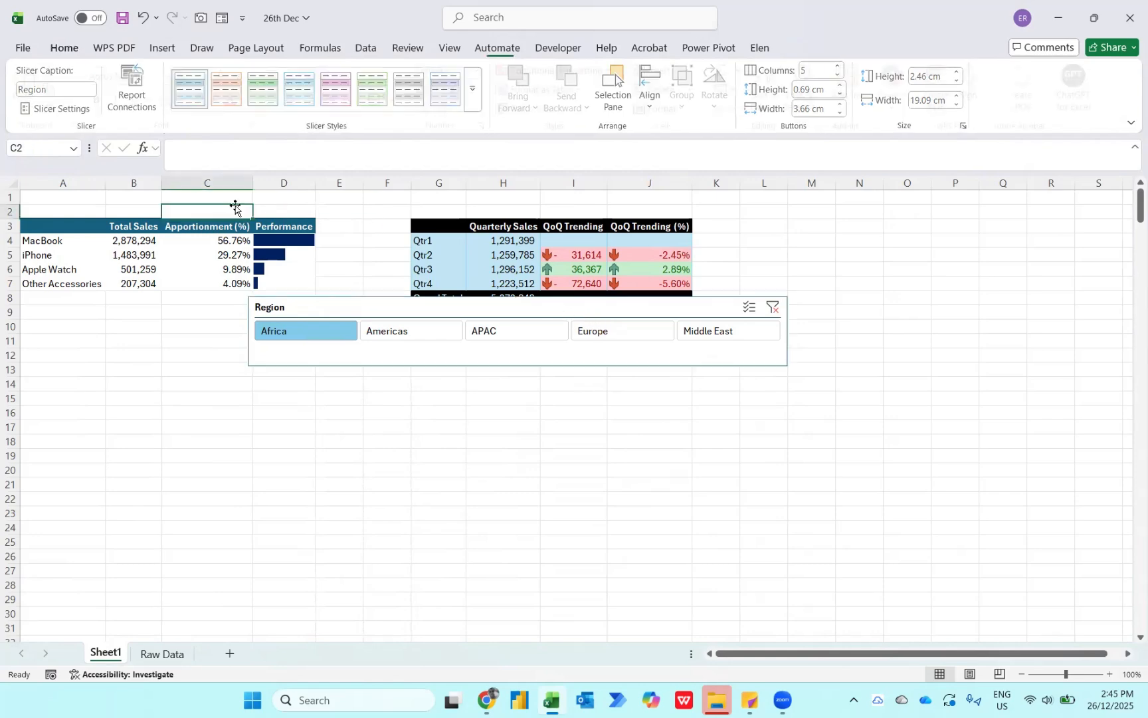
key("shift+space")
key("ctrl+shift+plus")
key("ctrl+shift+plus")
key("ctrl+shift+plus")
key("ctrl+shift+plus")
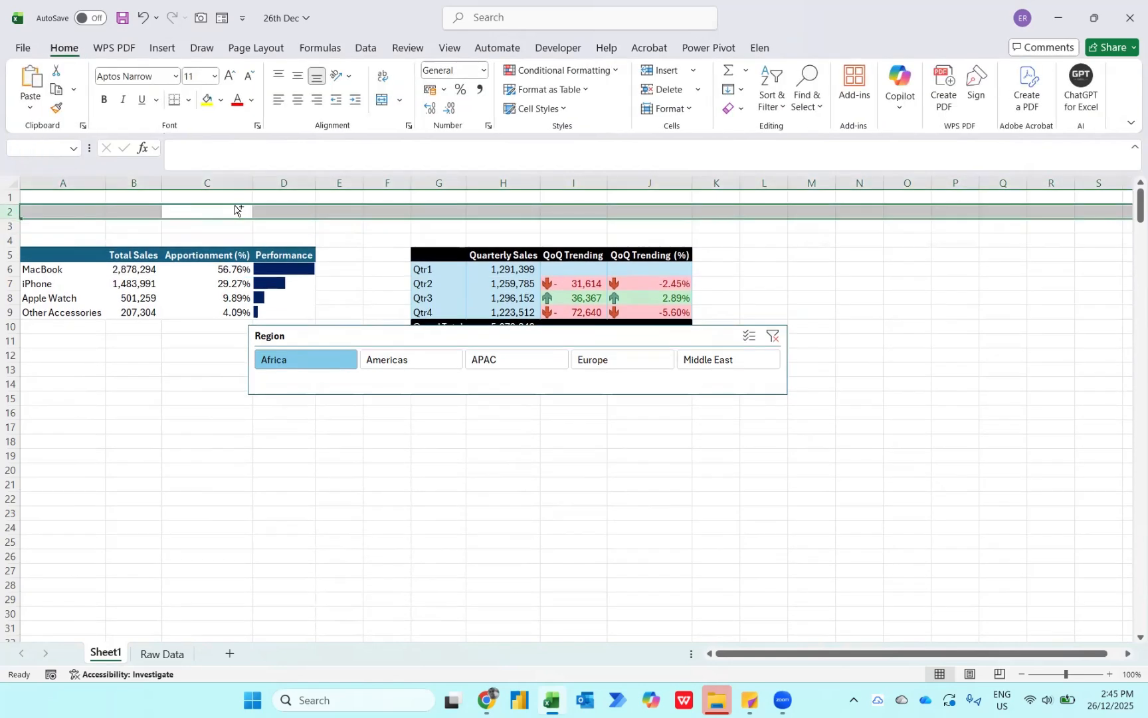
left_click_drag(403, 368, 305, 210)
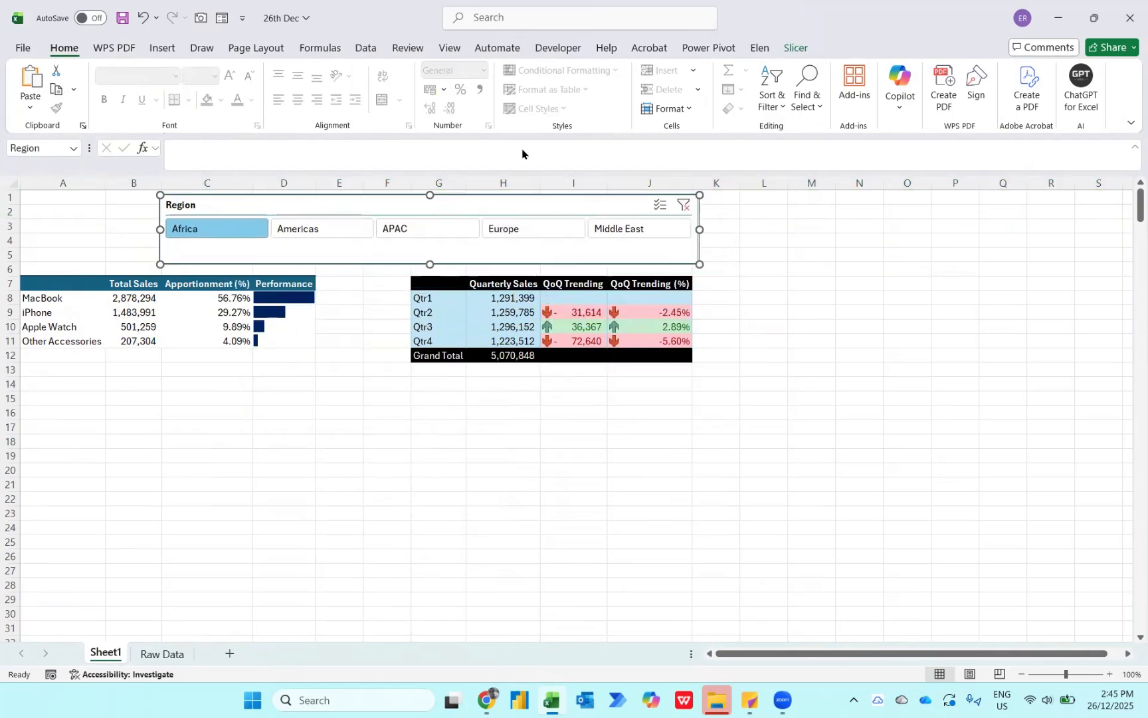
- Apply a slicer style with a dark blue selected button and grey unselected buttons to the Region slicer
left_click(795, 48)
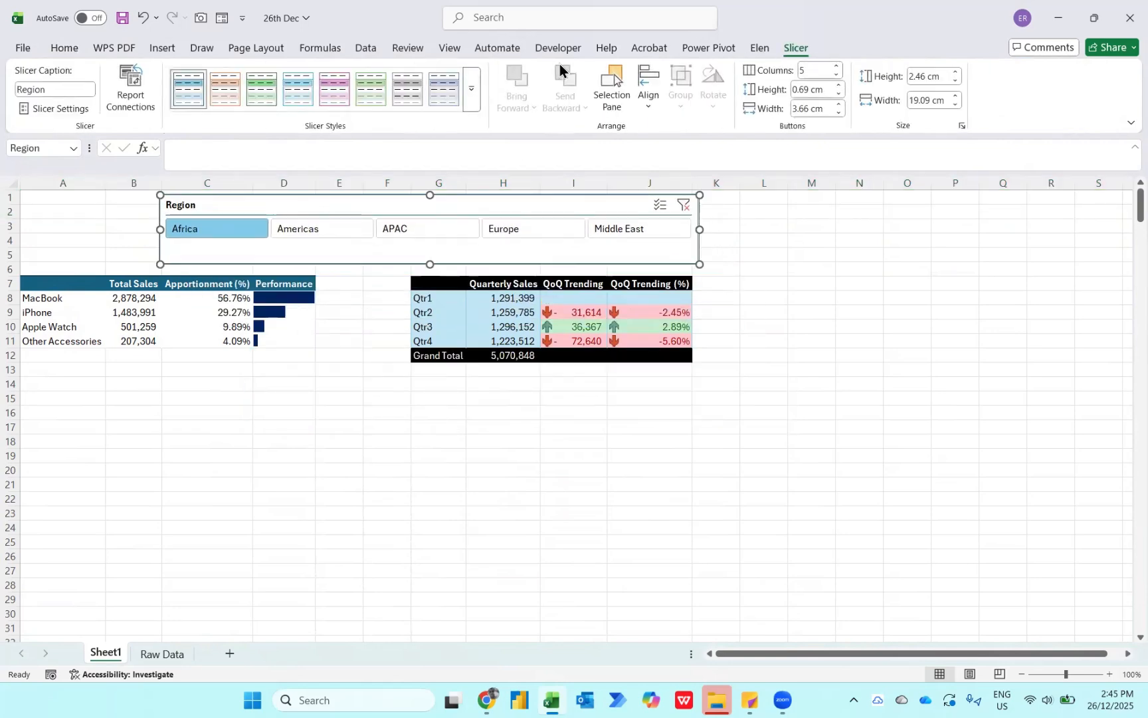
left_click(471, 89)
left_click(191, 178)
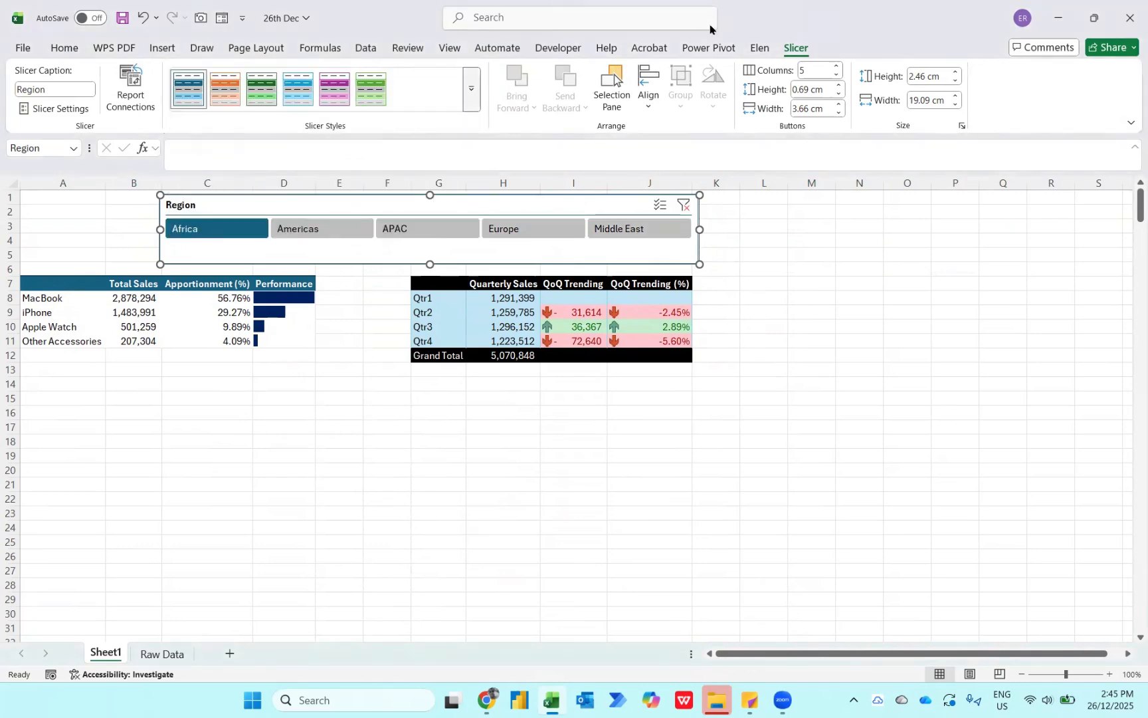
- Turn off the gridlines on Sheet1 and deselect the slicer
left_click(449, 48)
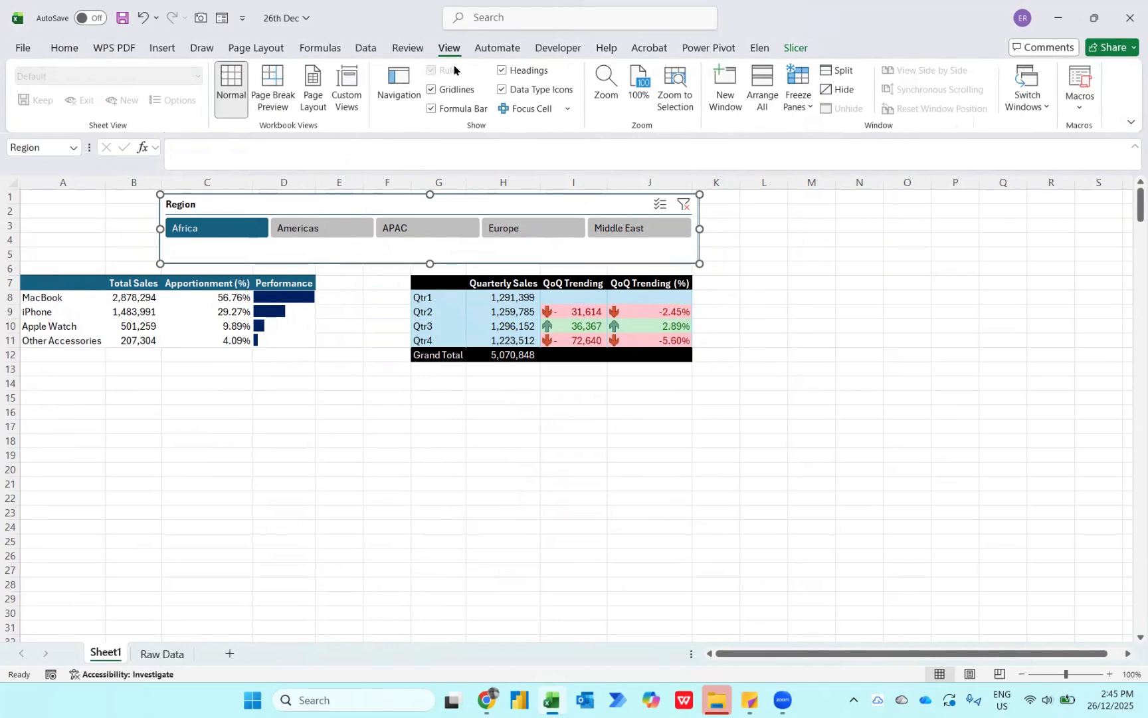
left_click(455, 89)
left_click(355, 383)
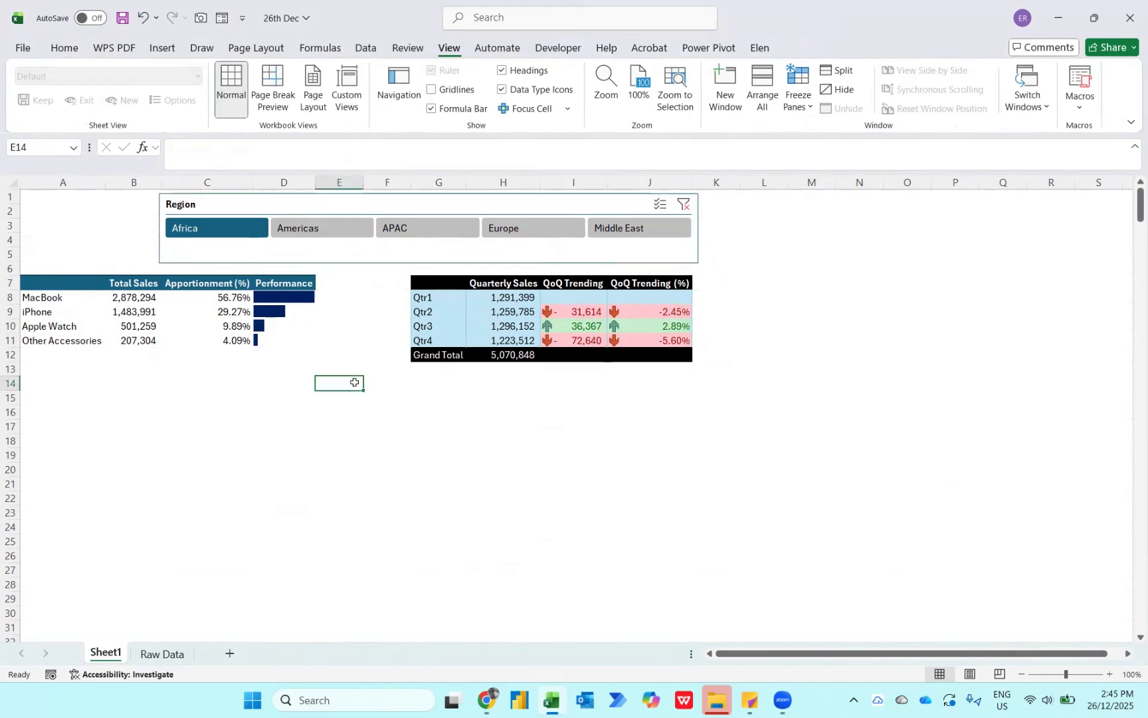
- Filter both PivotTables by Americas and APAC in turn, ending on Europe
left_click(313, 220)
left_click(423, 229)
left_click(521, 226)
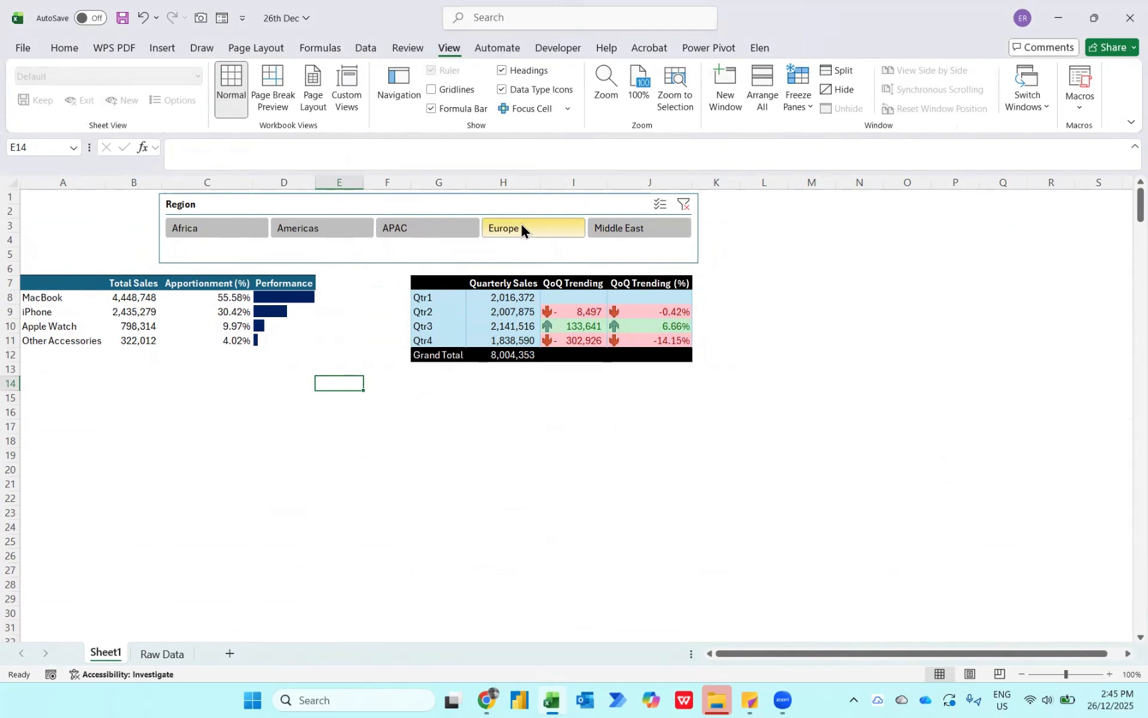
- Copy the whole category PivotTable and paste the duplicate at A18
mouse_move(157, 318)
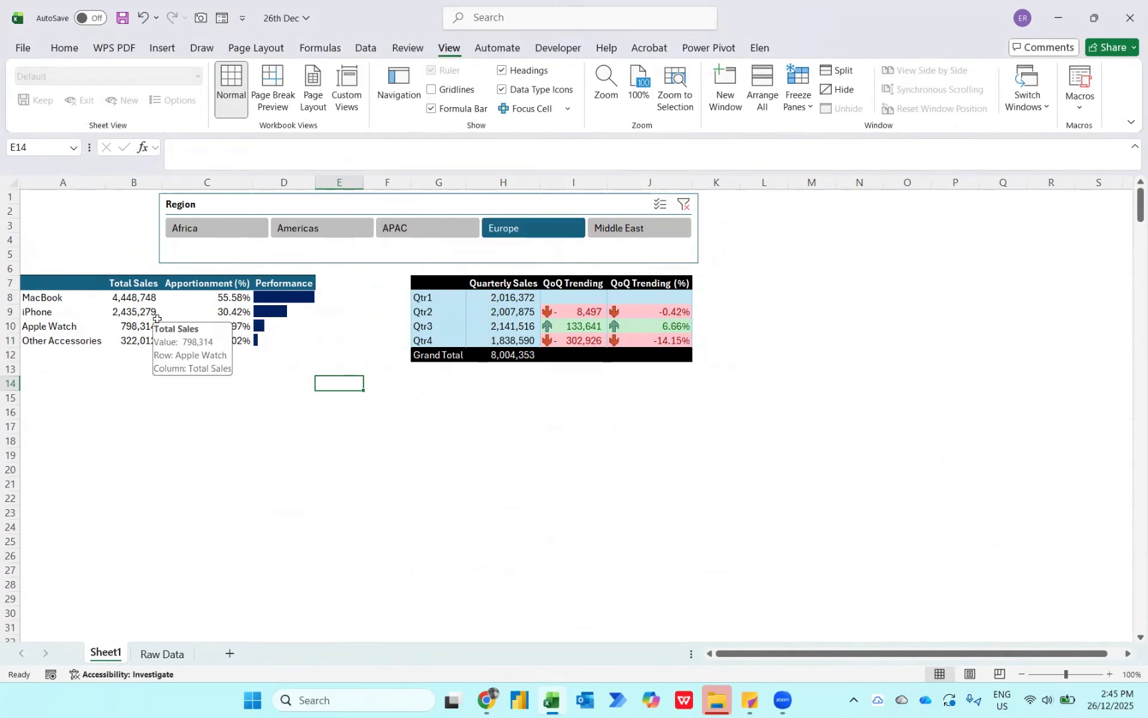
left_click(157, 318)
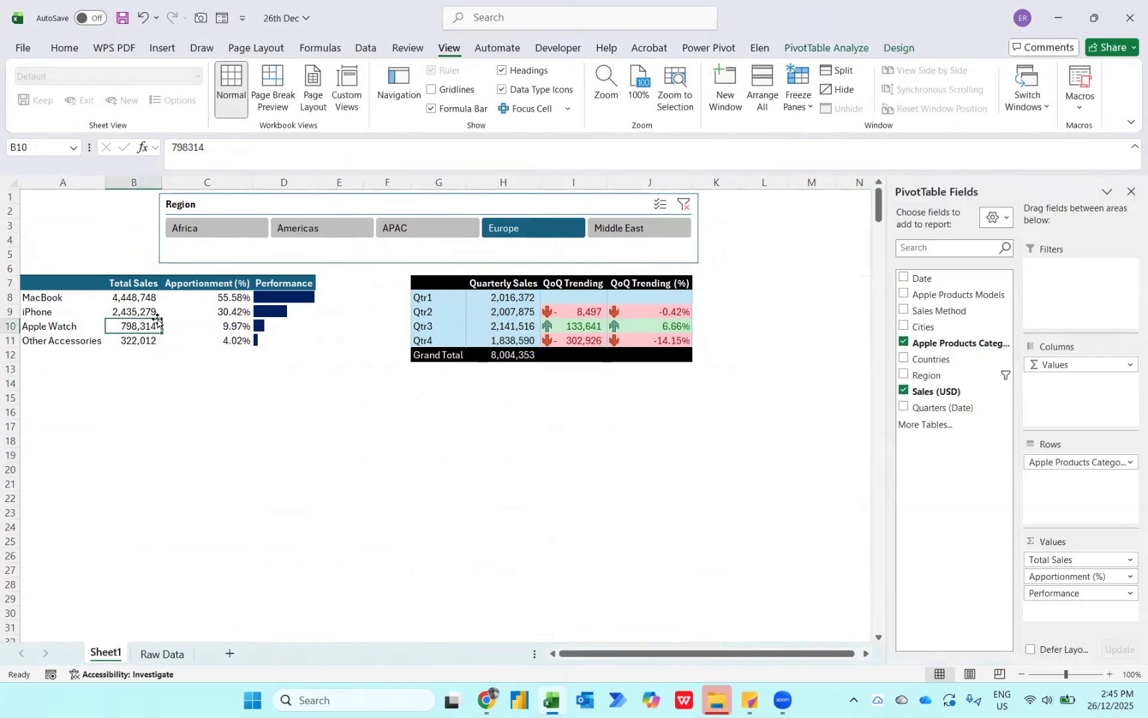
key("ctrl+a")
key("ctrl+c")
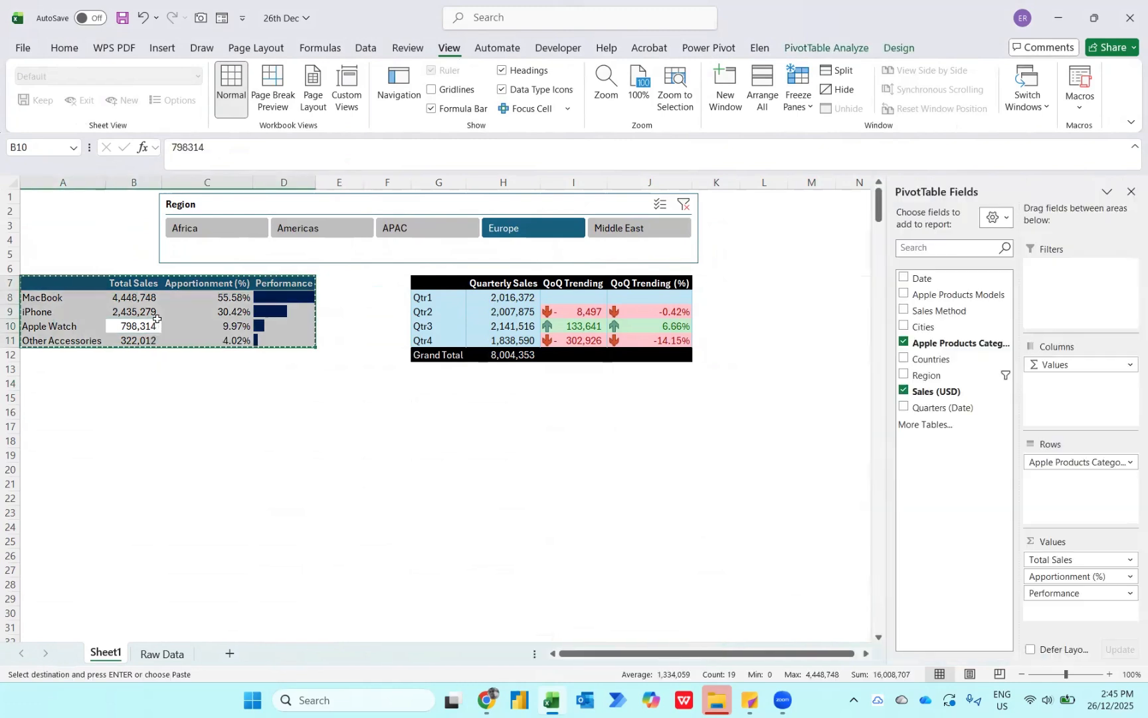
left_click(45, 439)
key("ctrl+v")
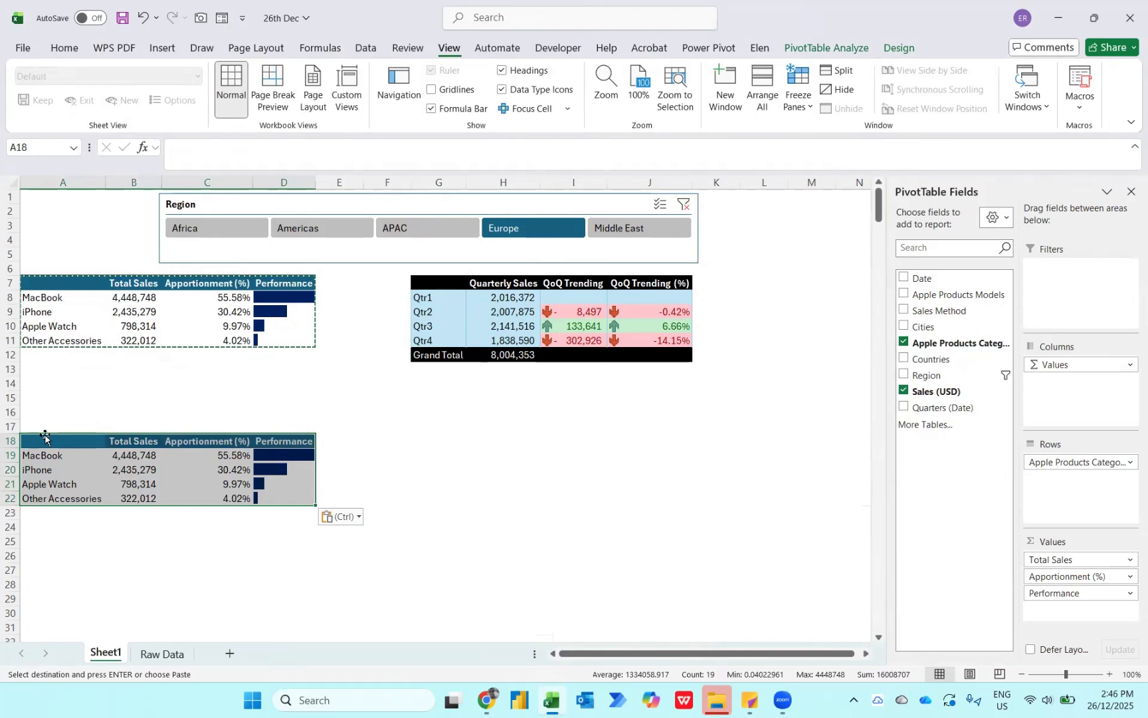
- Replace the Apple Products Category row field with Sales Method in the duplicate PivotTable at A18
left_click(904, 341)
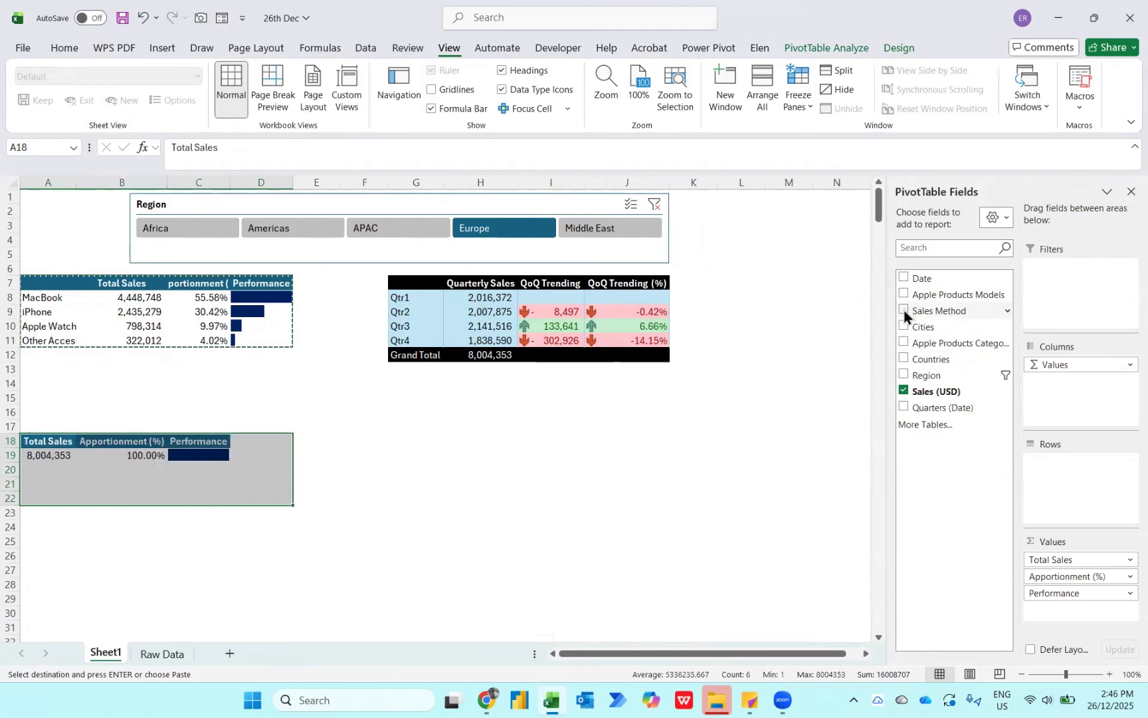
left_click(905, 310)
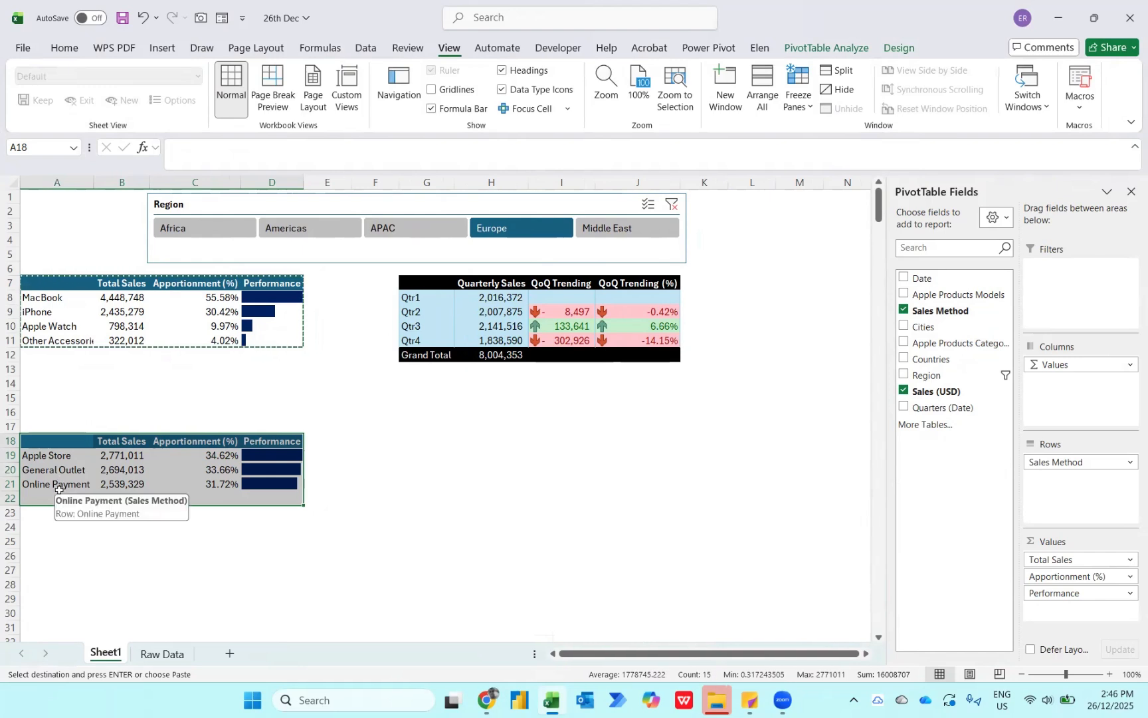
- Copy the whole Sales Method PivotTable to A25 and replace the copy's row field with Apple Products Models
left_click(78, 469)
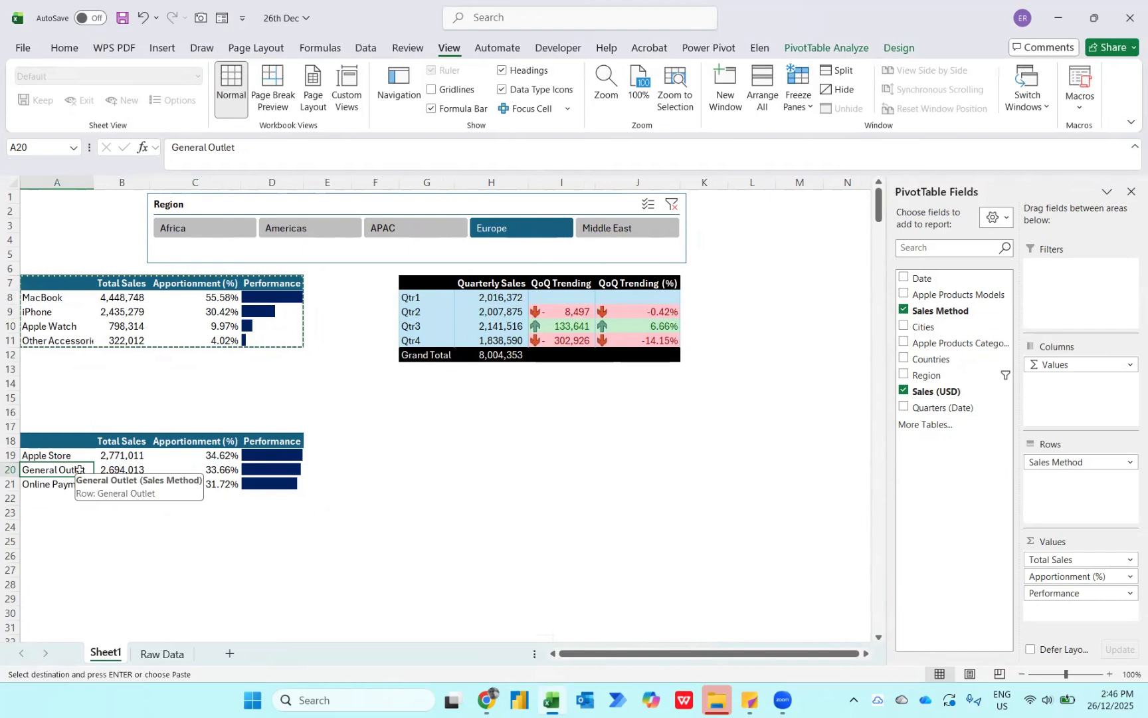
key("ctrl+a")
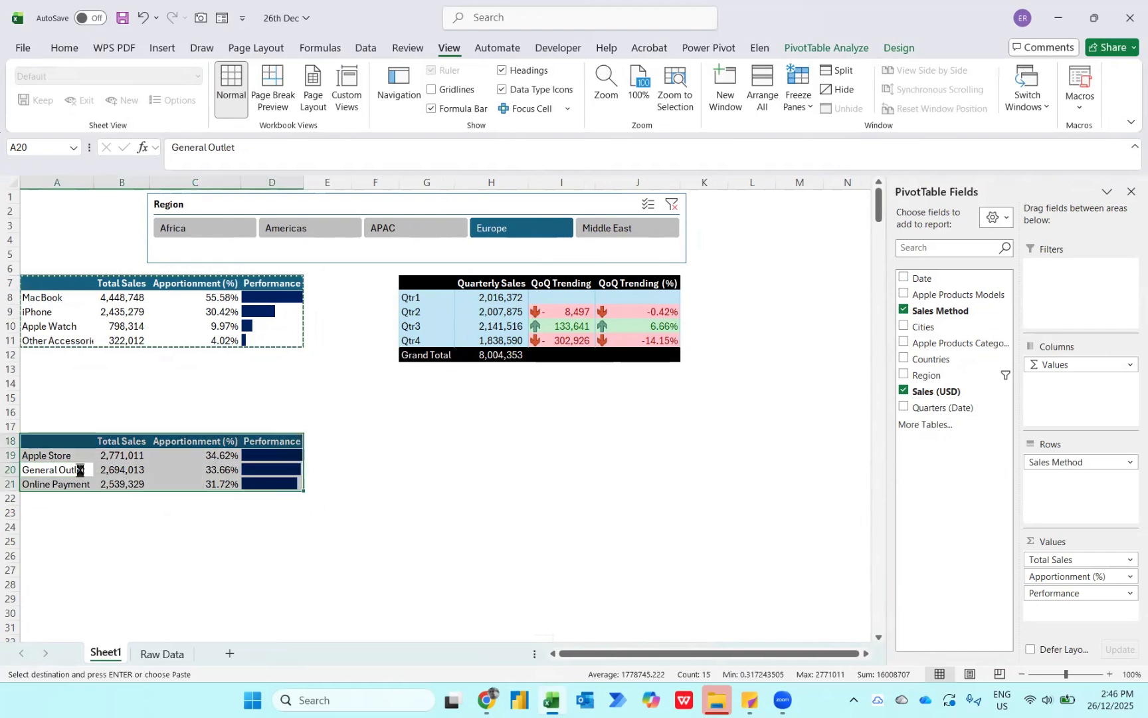
key("ctrl+c")
left_click(54, 542)
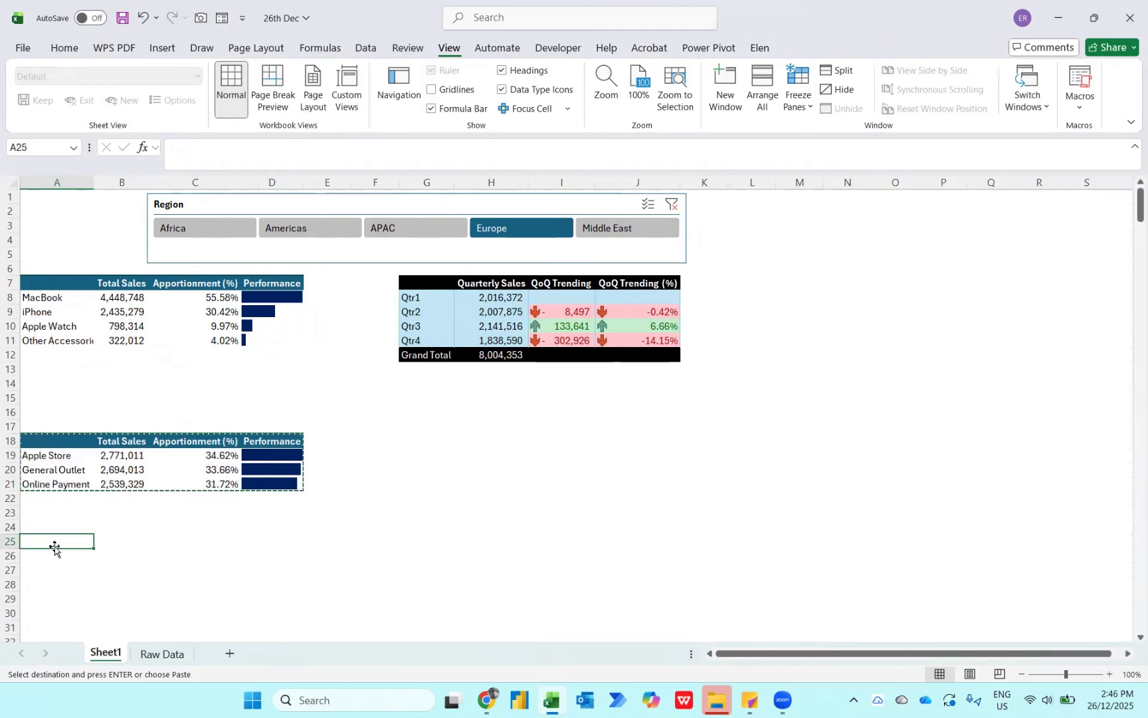
key("ctrl+v")
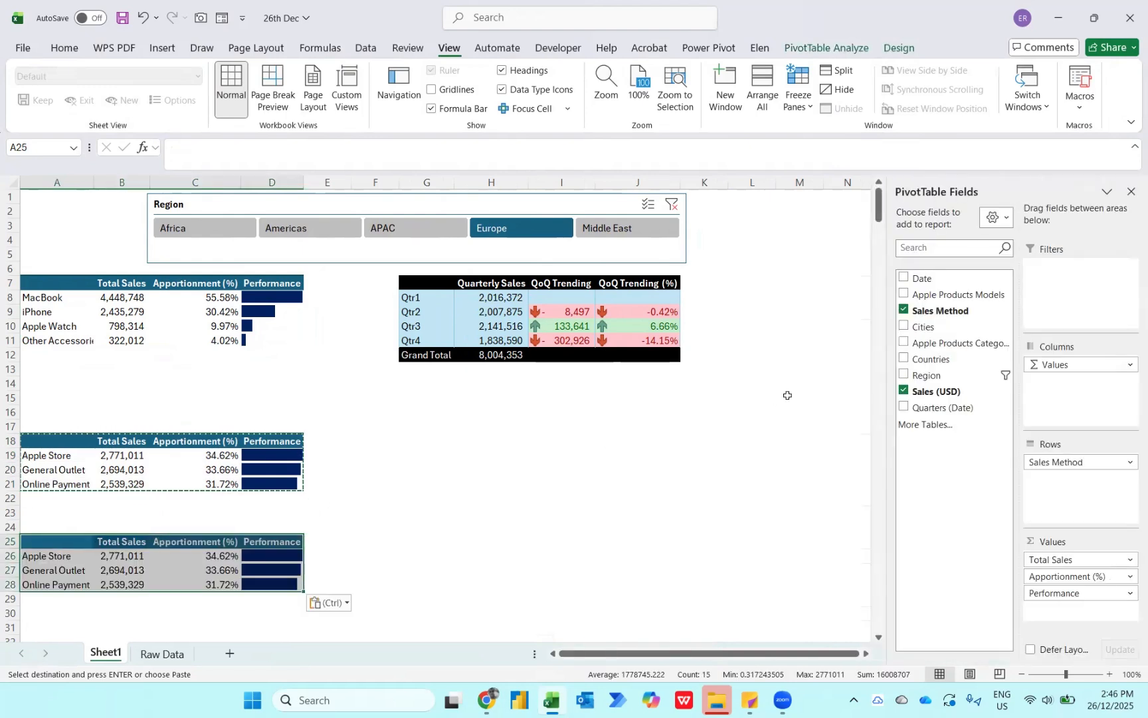
left_click(904, 310)
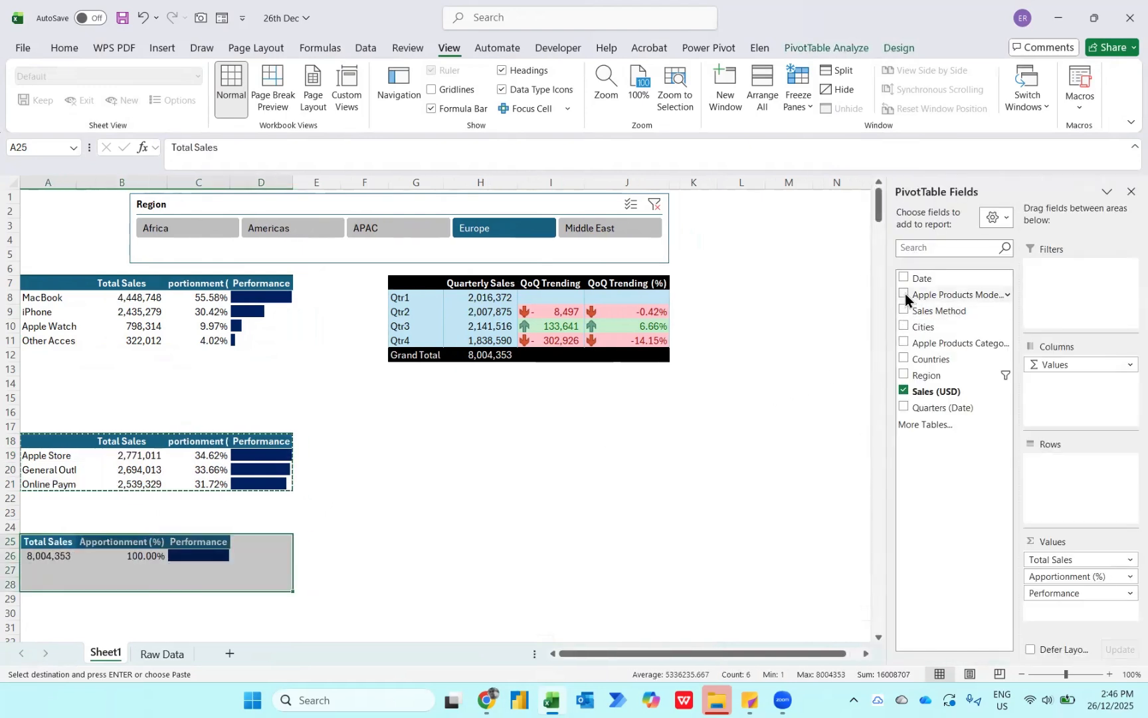
left_click(904, 295)
- Sort the product models PivotTable from largest to smallest by Apportionment (%)
scroll(375, 578, "down", 2)
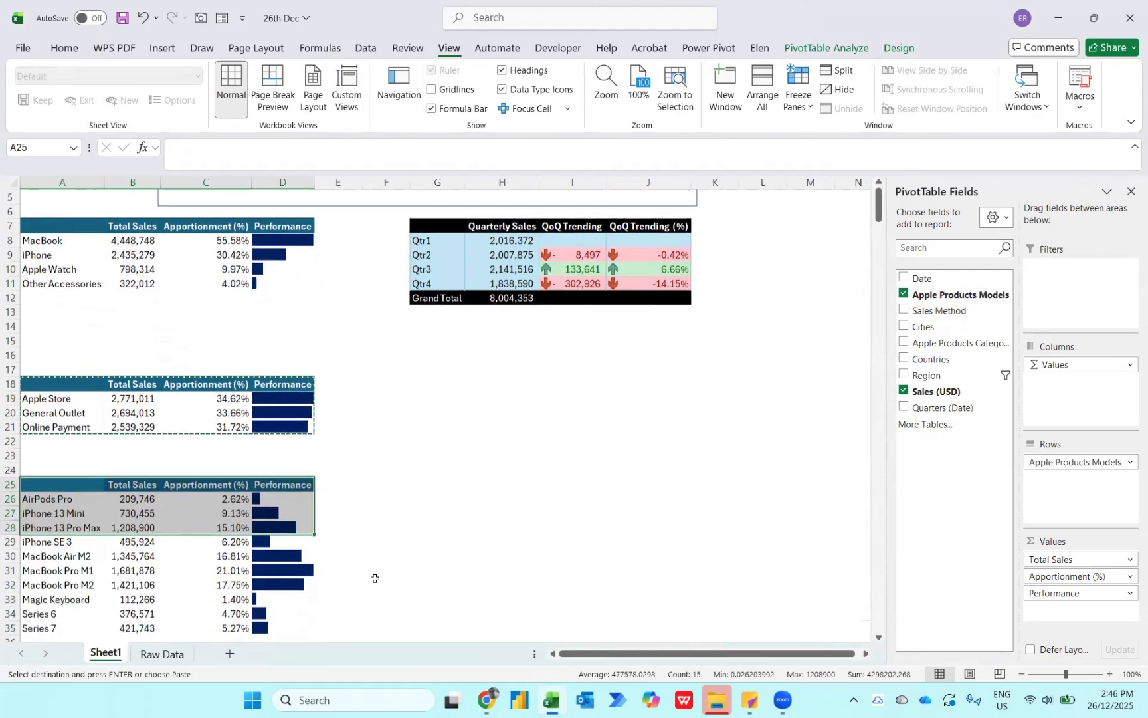
scroll(375, 578, "down", 1)
scroll(265, 508, "up", 1)
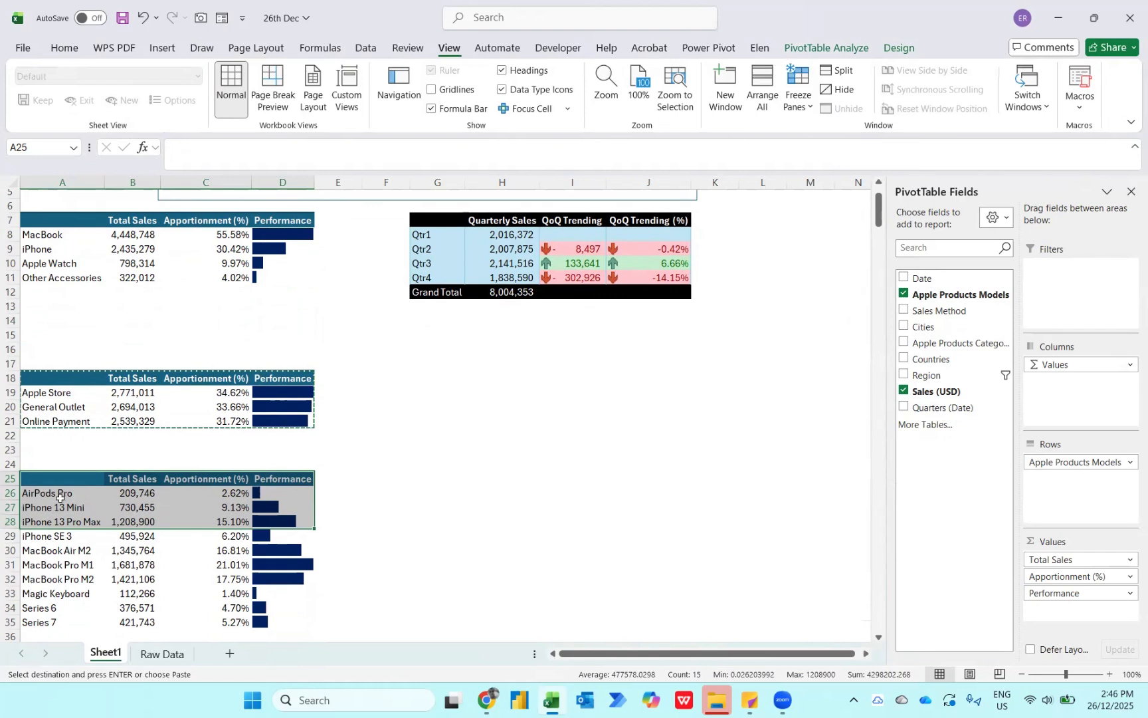
left_click(193, 492)
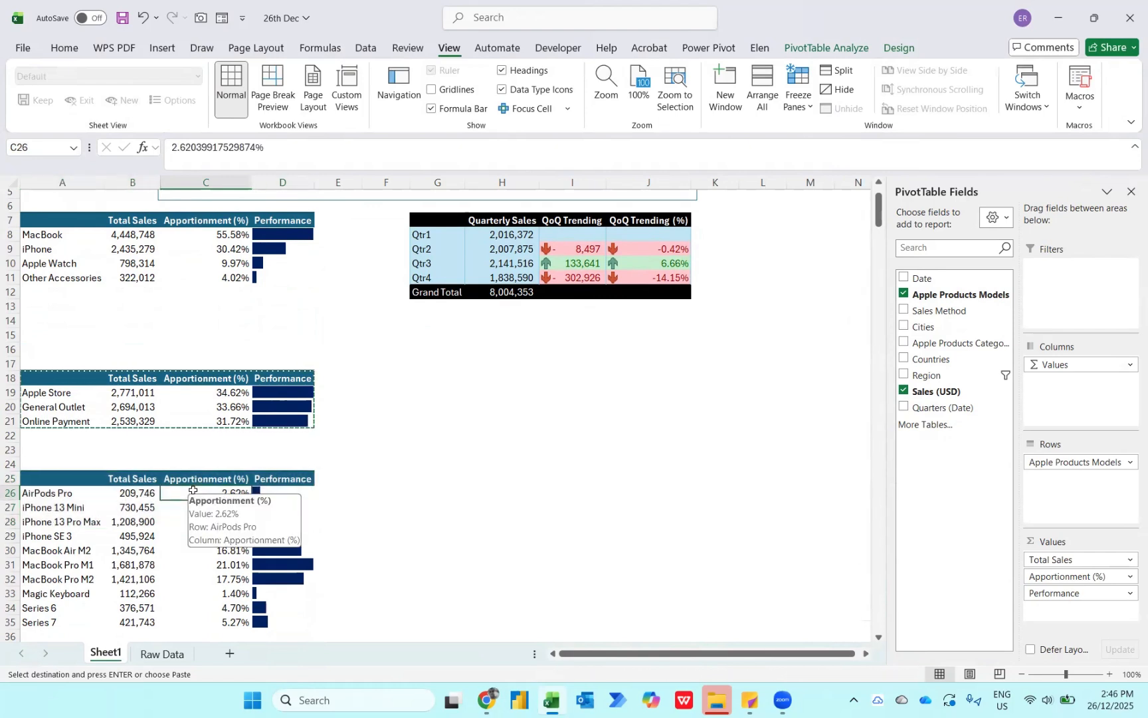
right_click(193, 491)
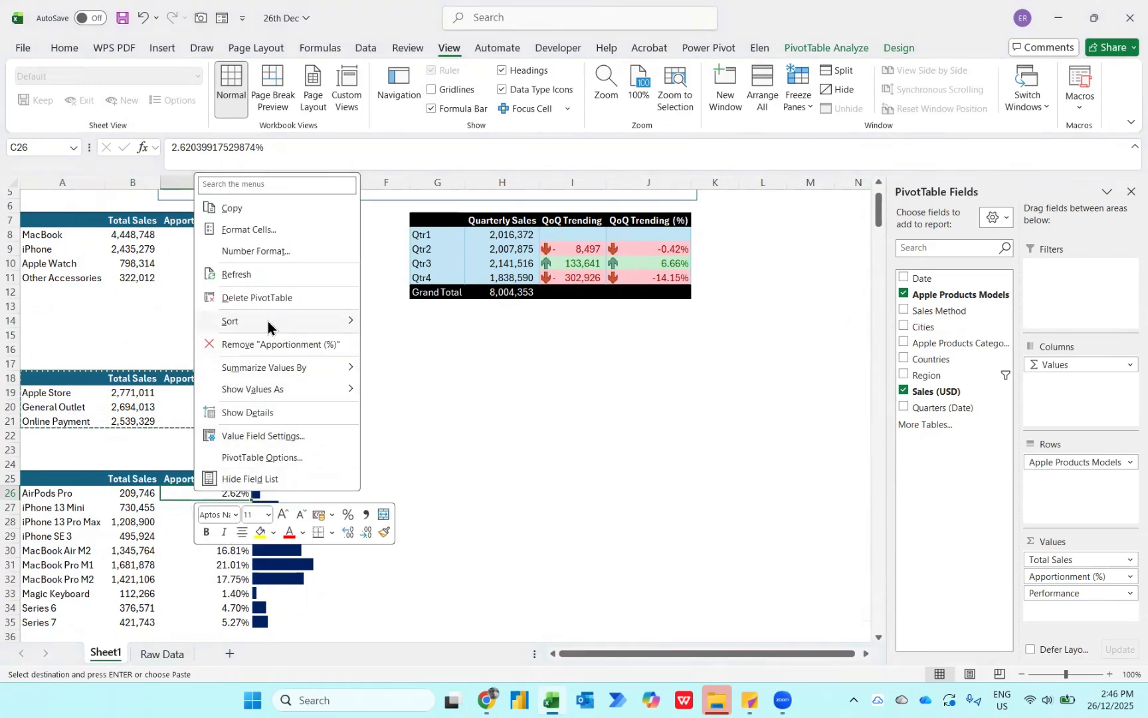
mouse_move(273, 322)
left_click(407, 337)
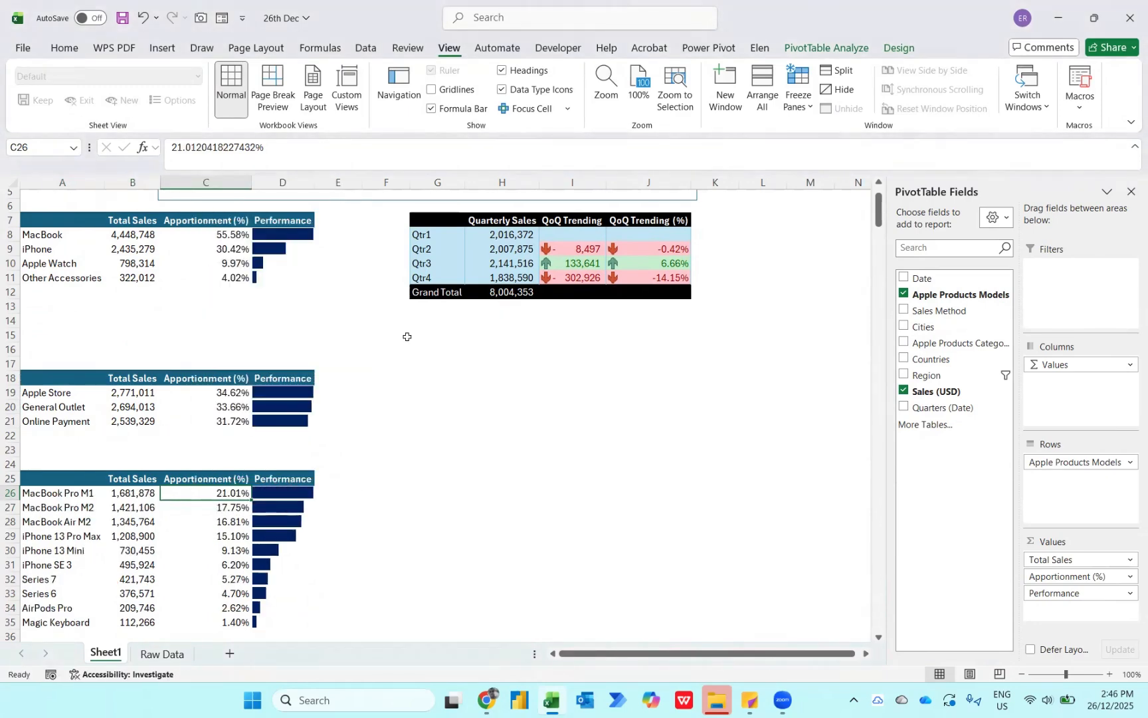
- Check that all four PivotTables respond to the Region slicer by filtering through every region, ending on Middle East
scroll(202, 428, "up", 1)
scroll(203, 427, "up", 1)
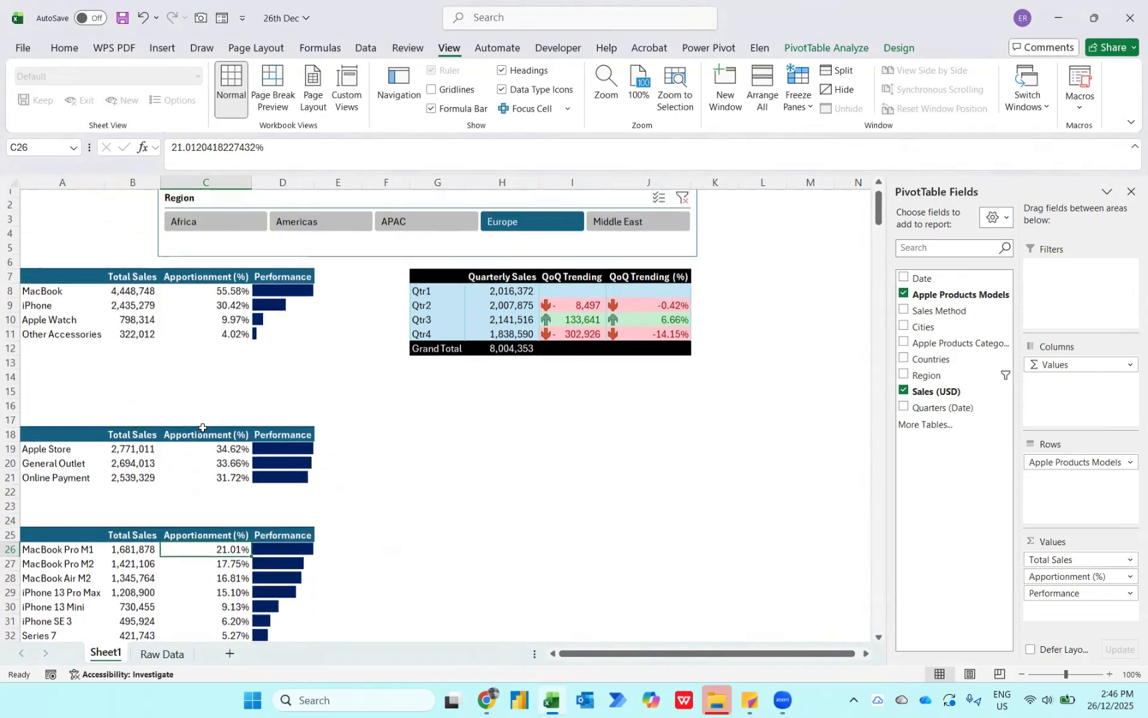
left_click(202, 229)
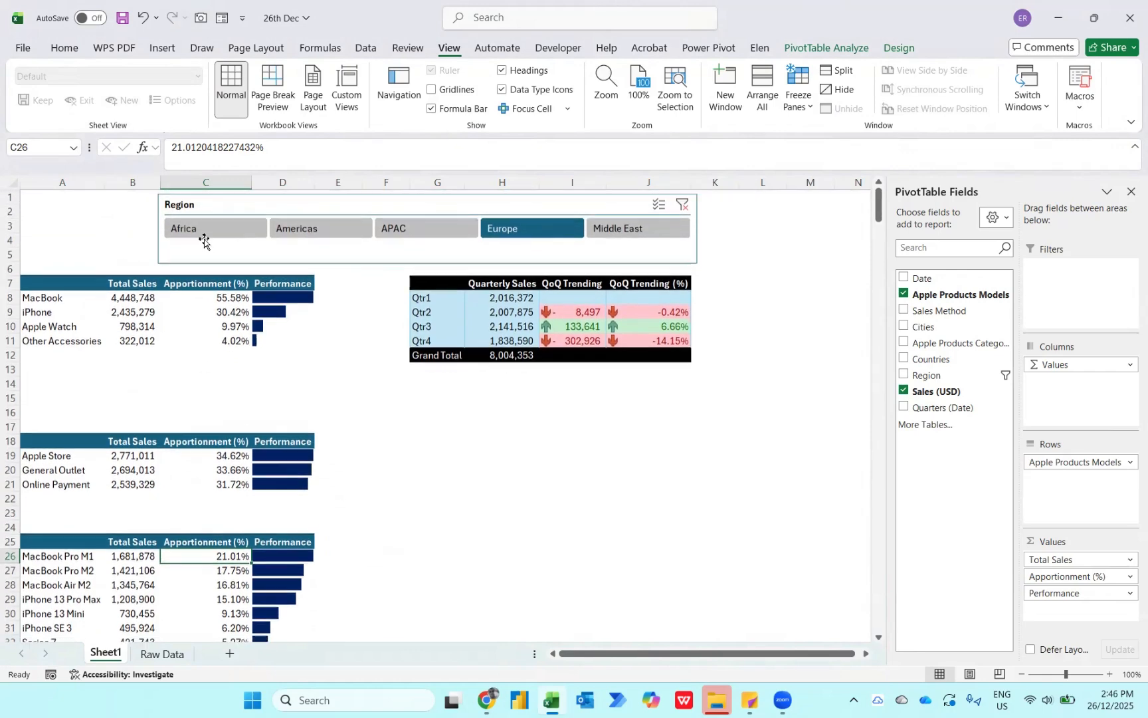
left_click(296, 228)
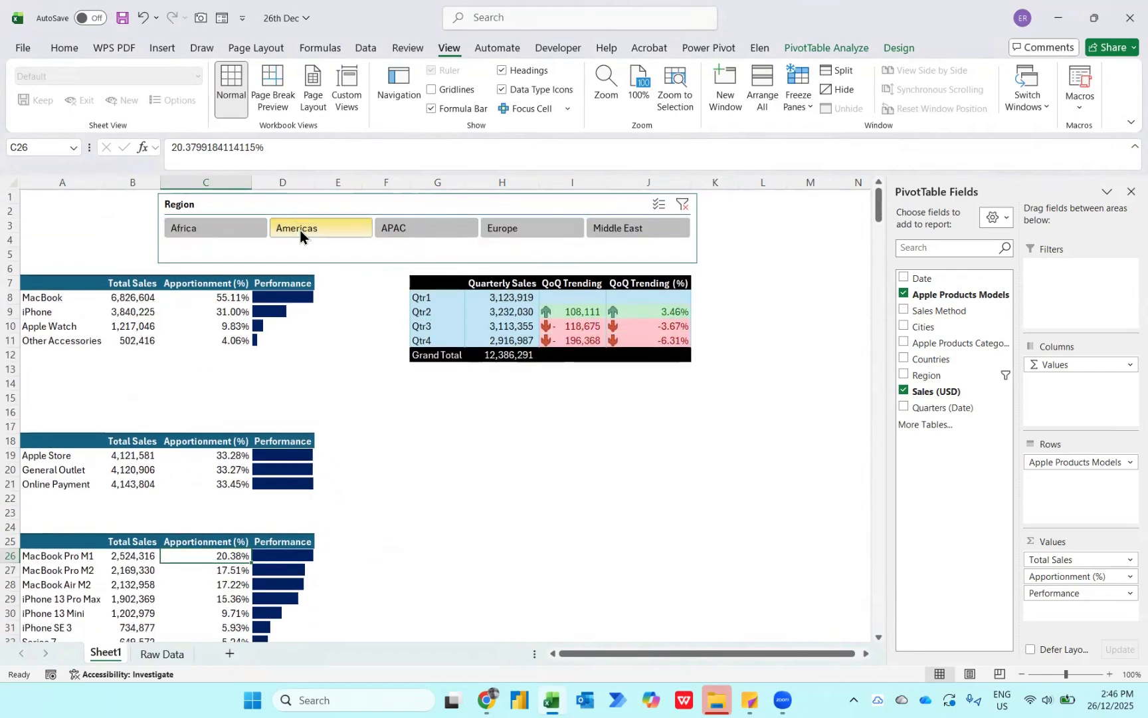
left_click(419, 228)
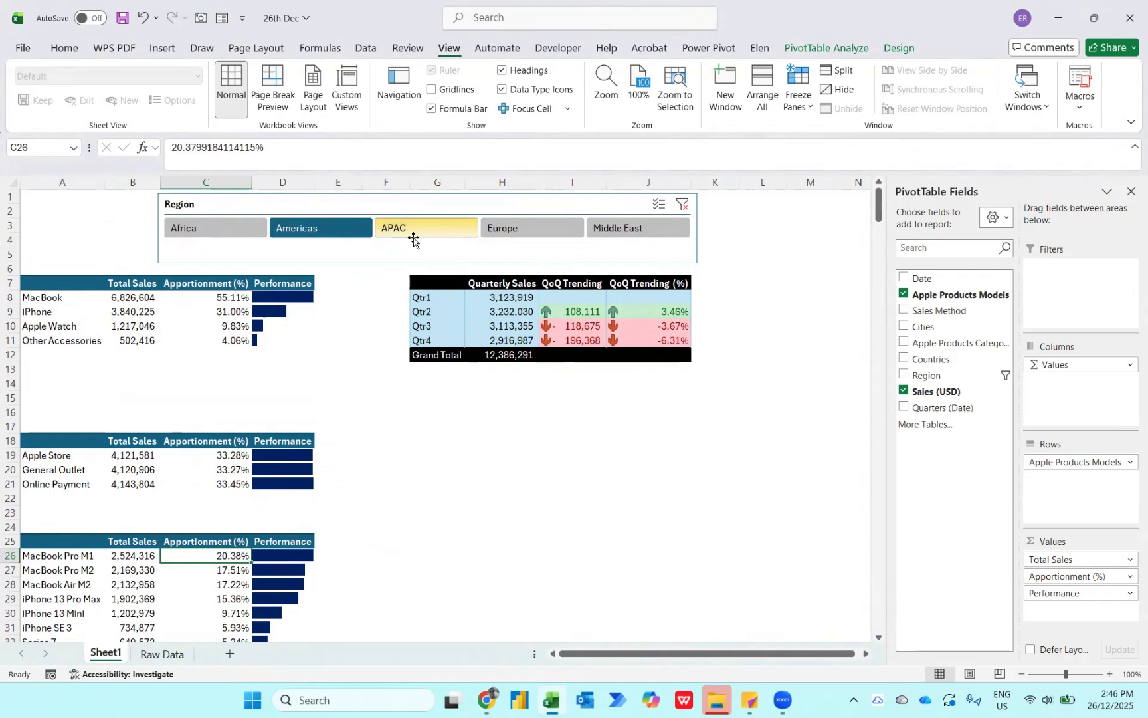
left_click(533, 233)
left_click(651, 234)
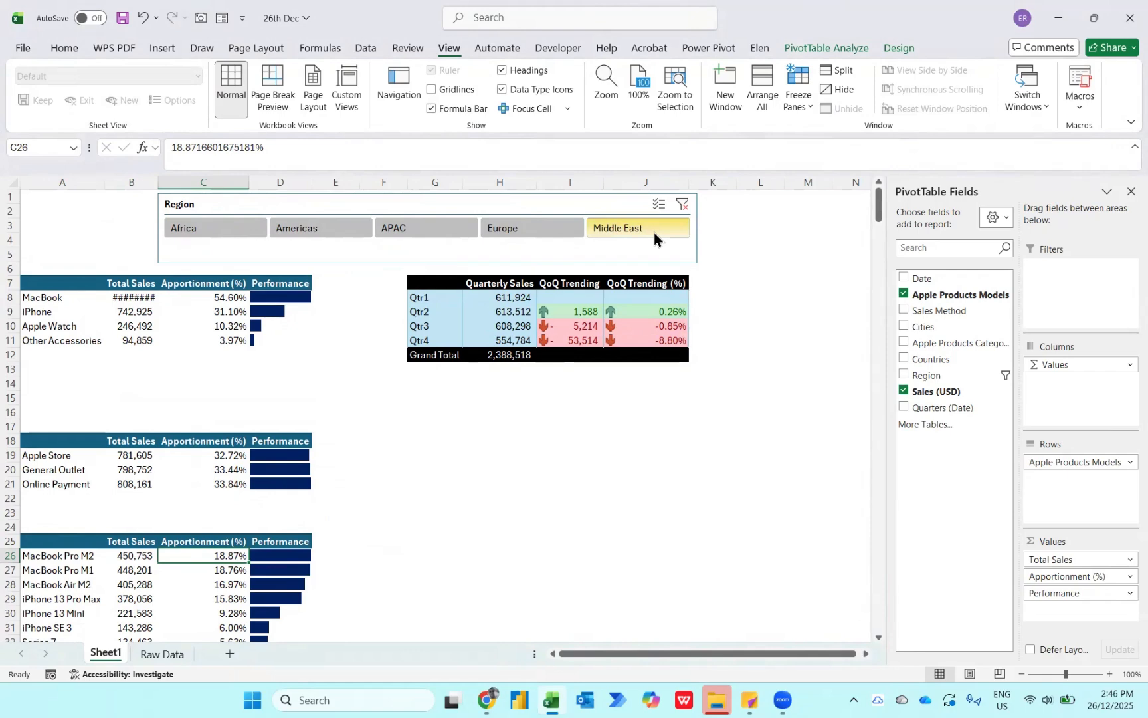
left_click(560, 233)
left_click(440, 227)
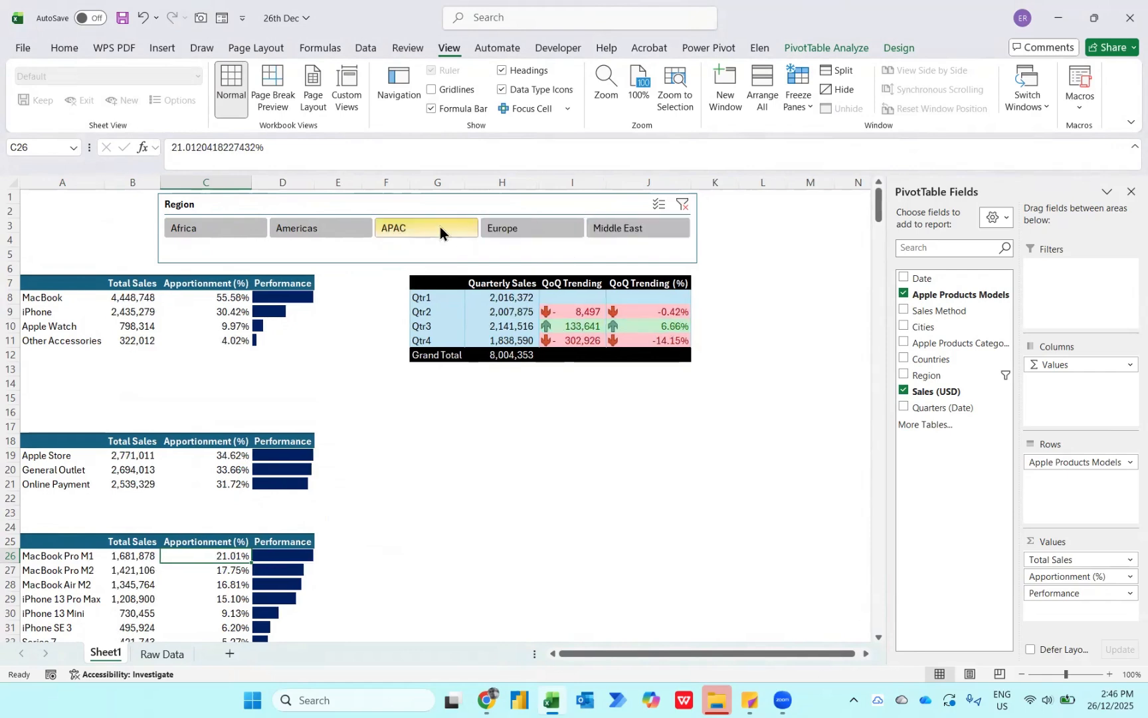
left_click(339, 233)
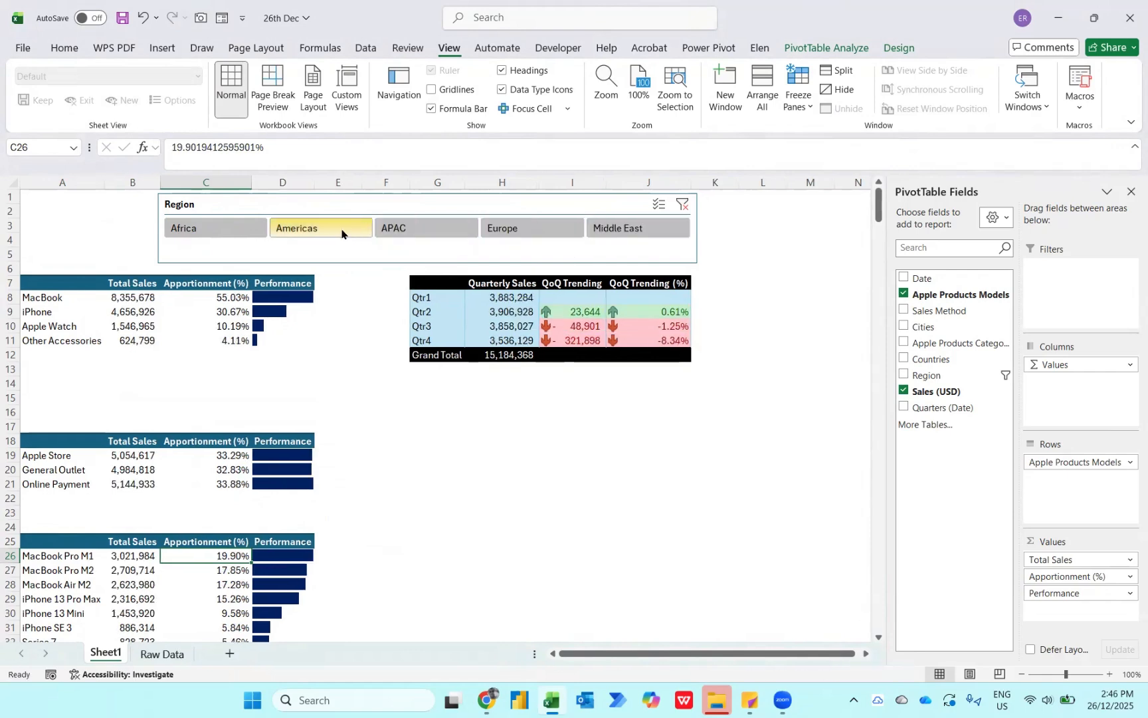
left_click(240, 227)
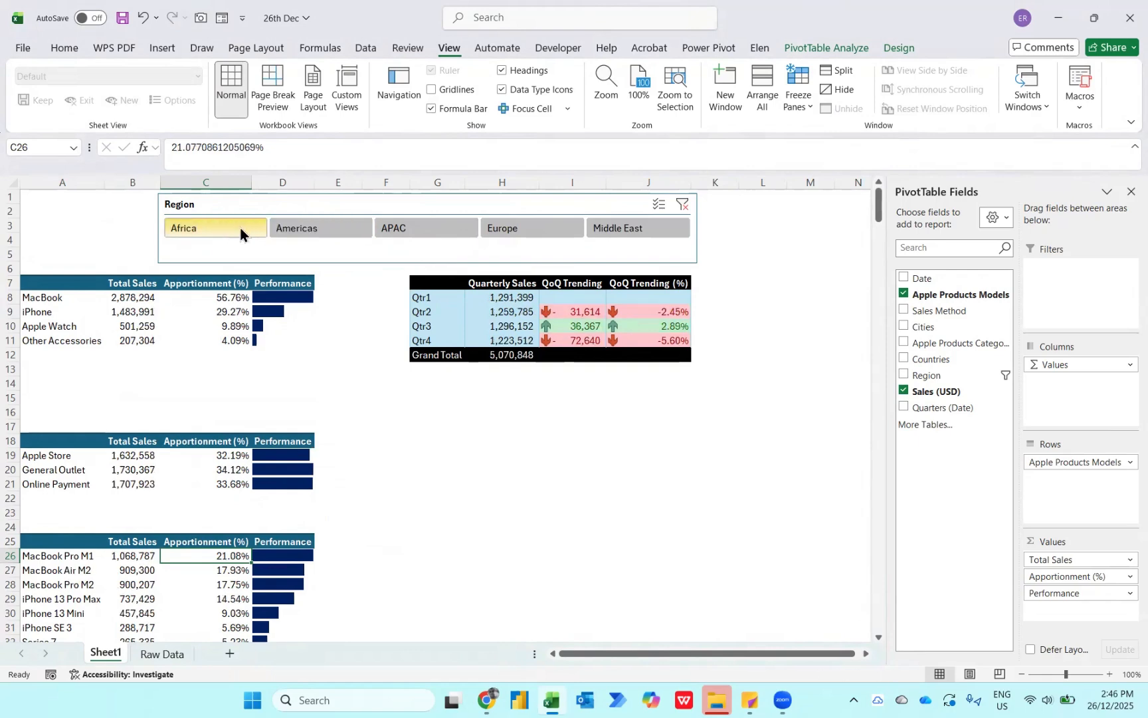
left_click(326, 228)
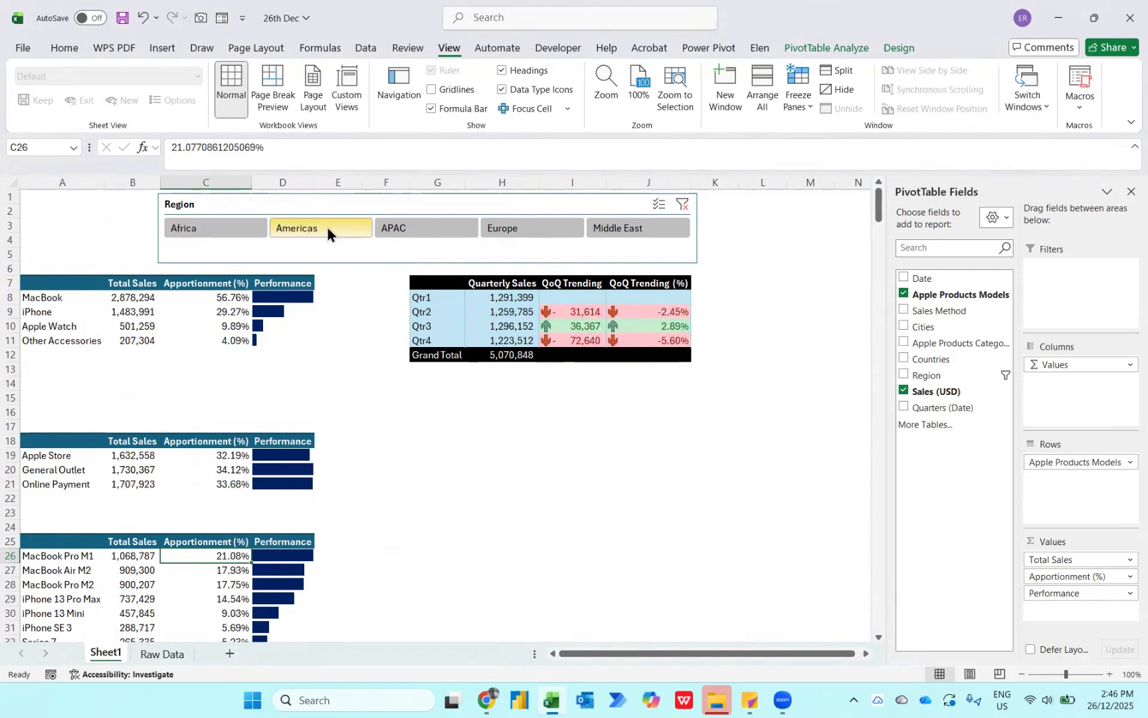
left_click(638, 229)
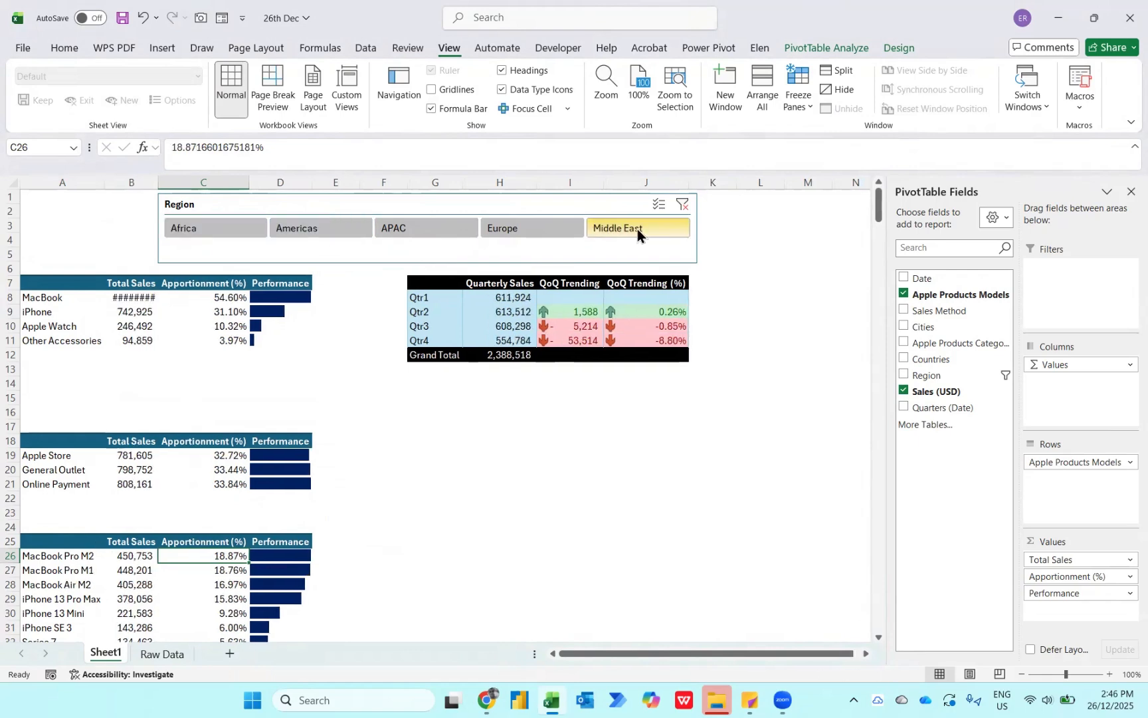
- Clear the Region slicer's filter and autofit the width of column B to the Total Sales figures
left_click(684, 206)
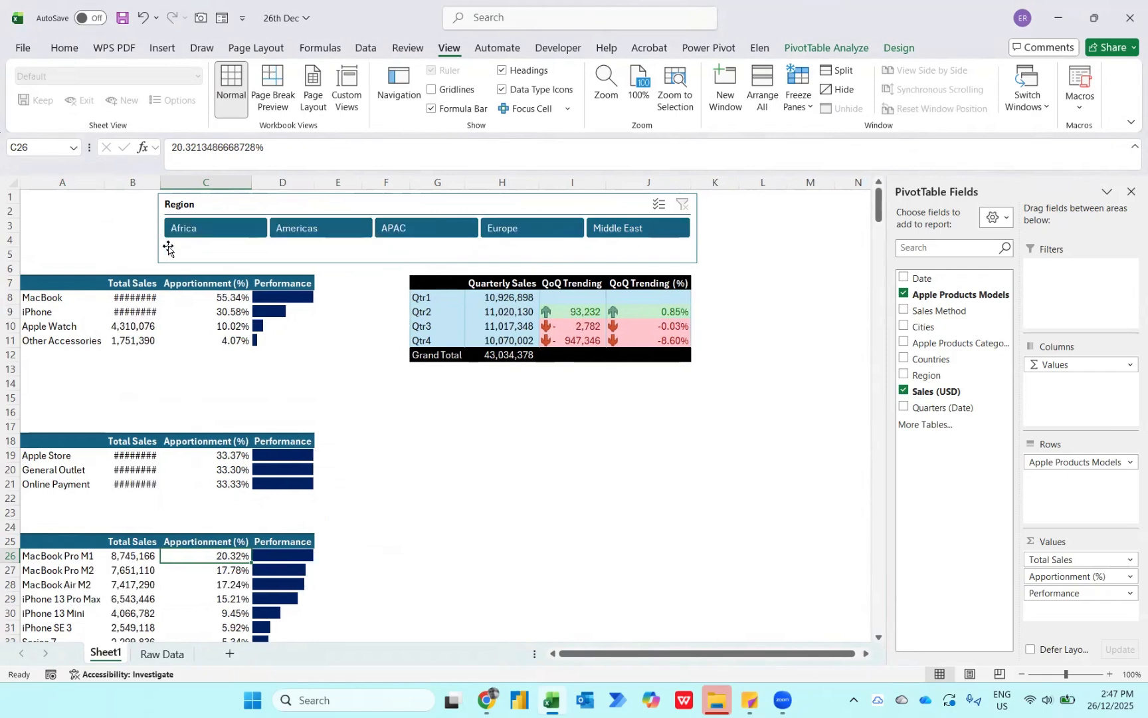
double_click(161, 182)
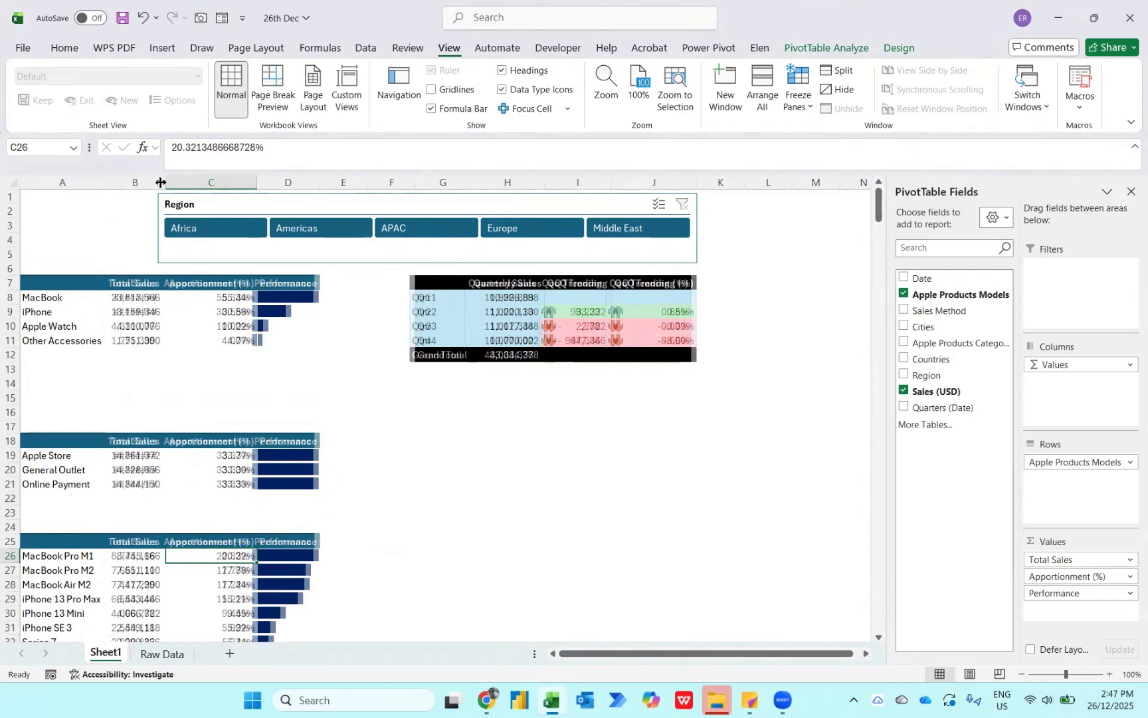